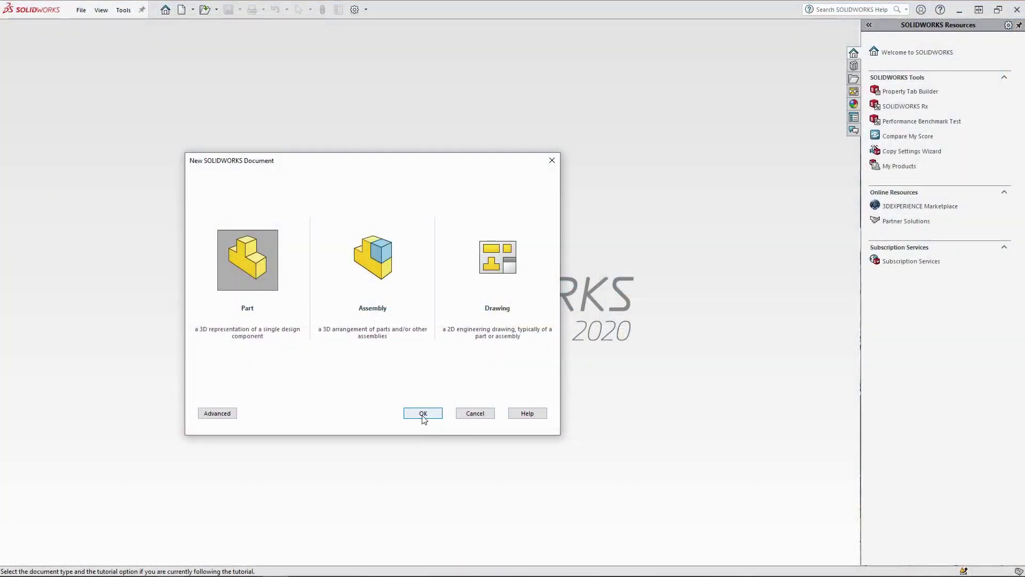
Create a new part and sketch a 100 by 50 mm center rectangle on the Top Plane, centred on the origin.
{"action": "left_click", "coordinate": [423, 413]}
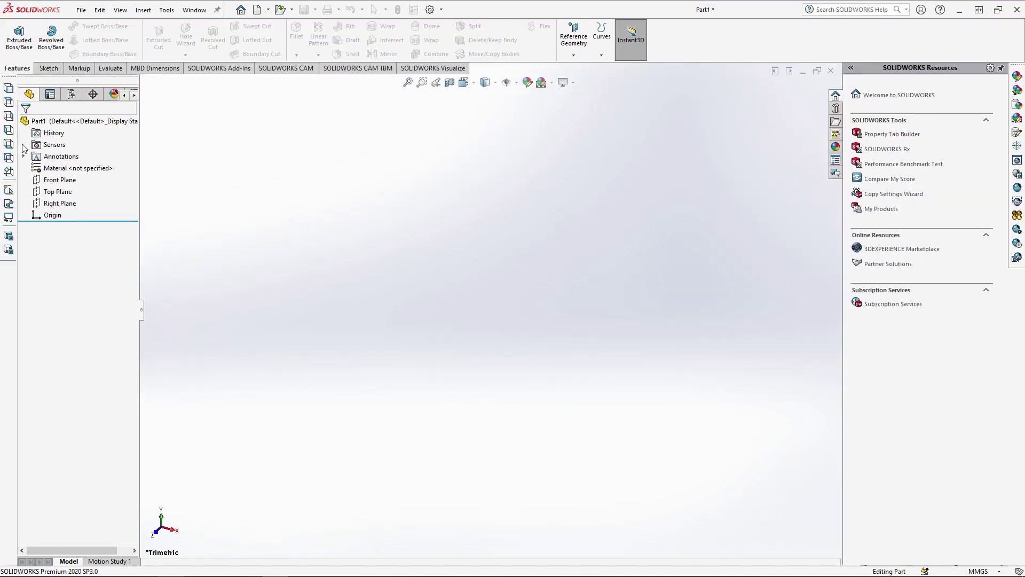
{"action": "left_click", "coordinate": [57, 191]}
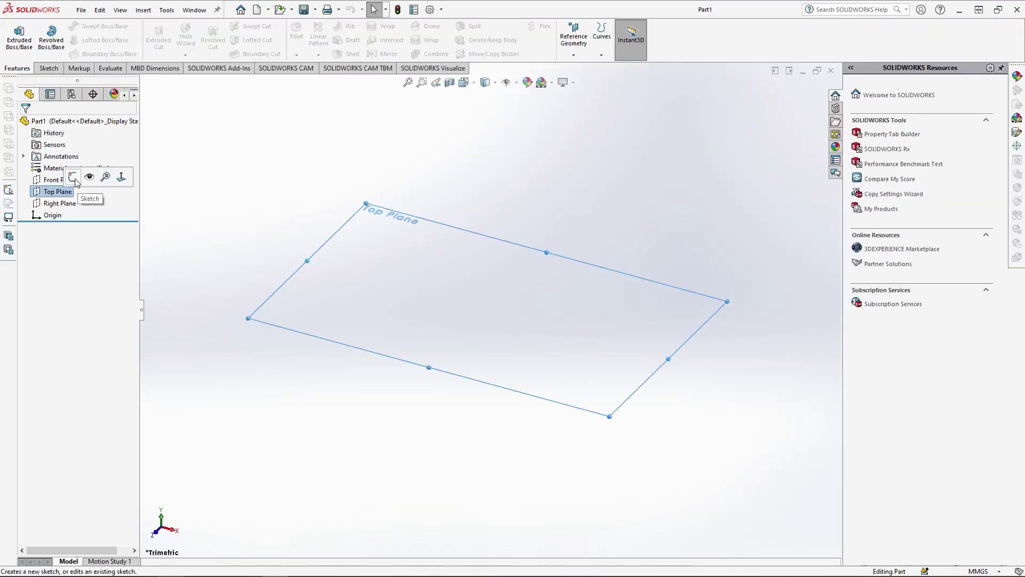
{"action": "left_click", "coordinate": [85, 200]}
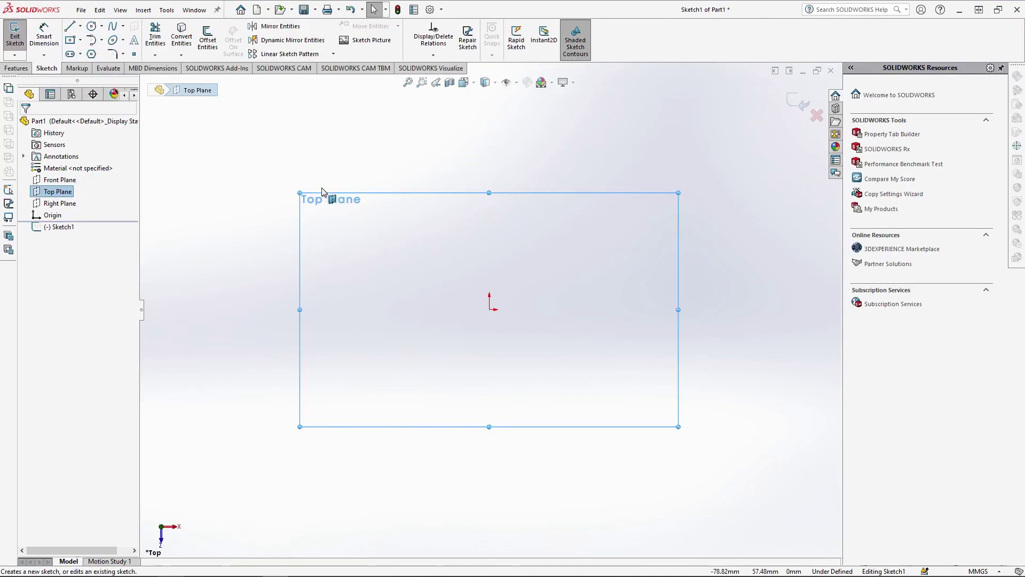
{"action": "left_click", "coordinate": [70, 40]}
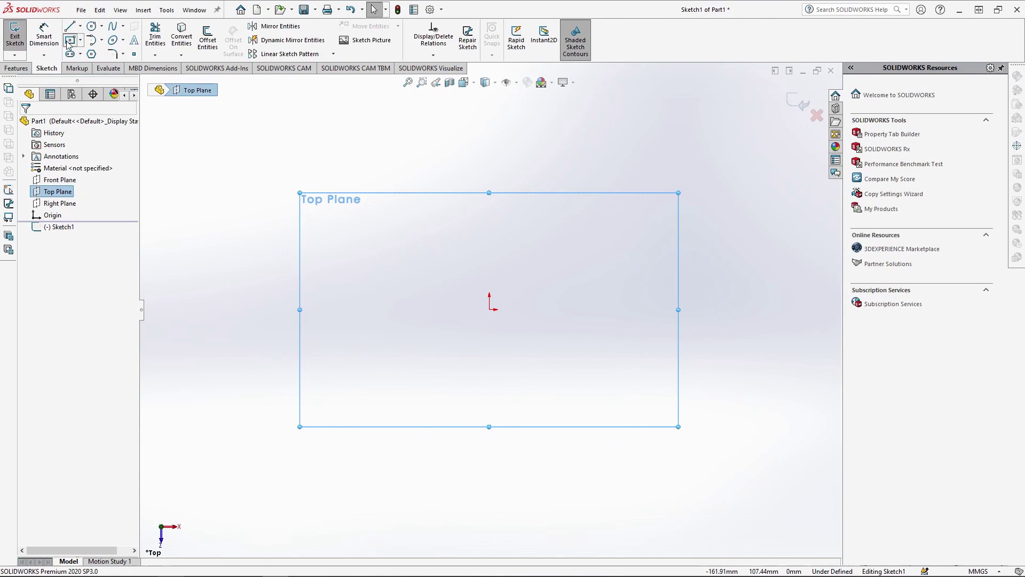
{"action": "left_click", "coordinate": [490, 310]}
{"action": "type", "text": "4"}
{"action": "type", "text": "0"}
{"action": "key", "text": "Return"}
{"action": "key", "text": "Return"}
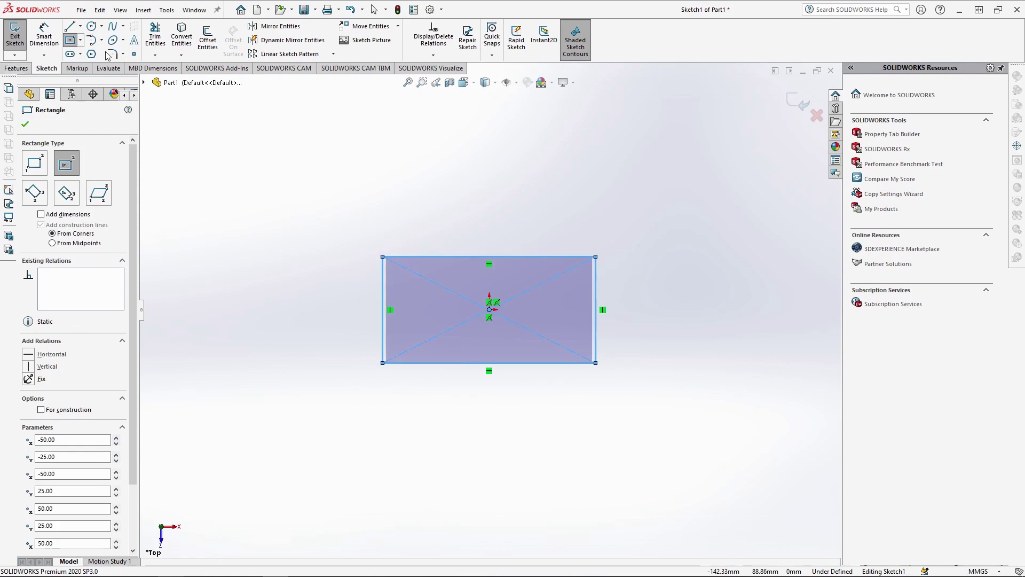
Round all four corners of the rectangle with 5 mm sketch fillets.
{"action": "left_click", "coordinate": [112, 54]}
{"action": "type", "text": "5"}
{"action": "key", "text": "Return"}
{"action": "left_click_drag", "start_coordinate": [337, 213], "coordinate": [625, 406]}
{"action": "left_click", "coordinate": [25, 124]}
{"action": "left_click", "coordinate": [25, 124]}
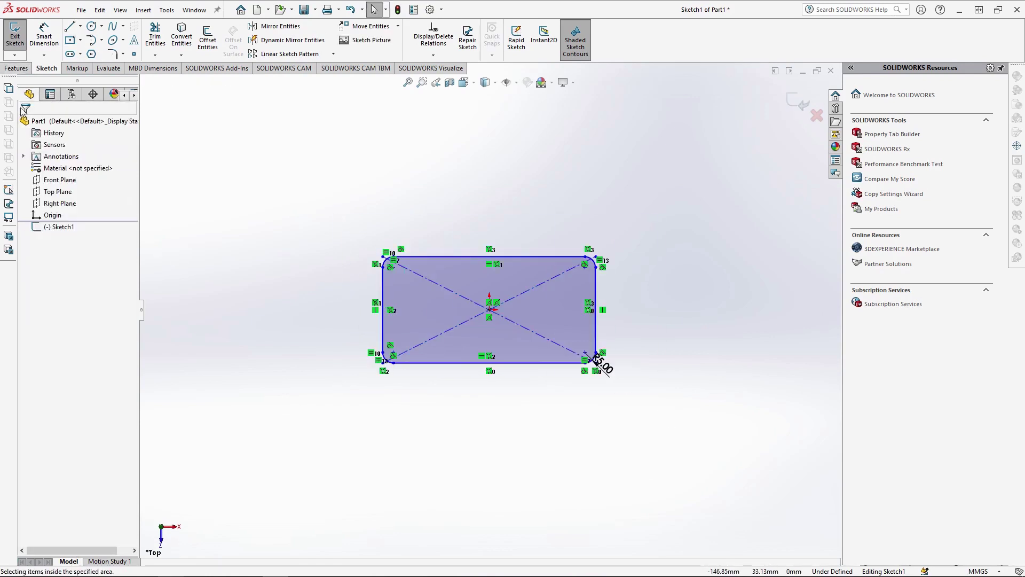
Extrude the rounded rectangle upward with a blind end condition to form the tabletop plate.
{"action": "left_click", "coordinate": [16, 67]}
{"action": "left_click", "coordinate": [19, 40]}
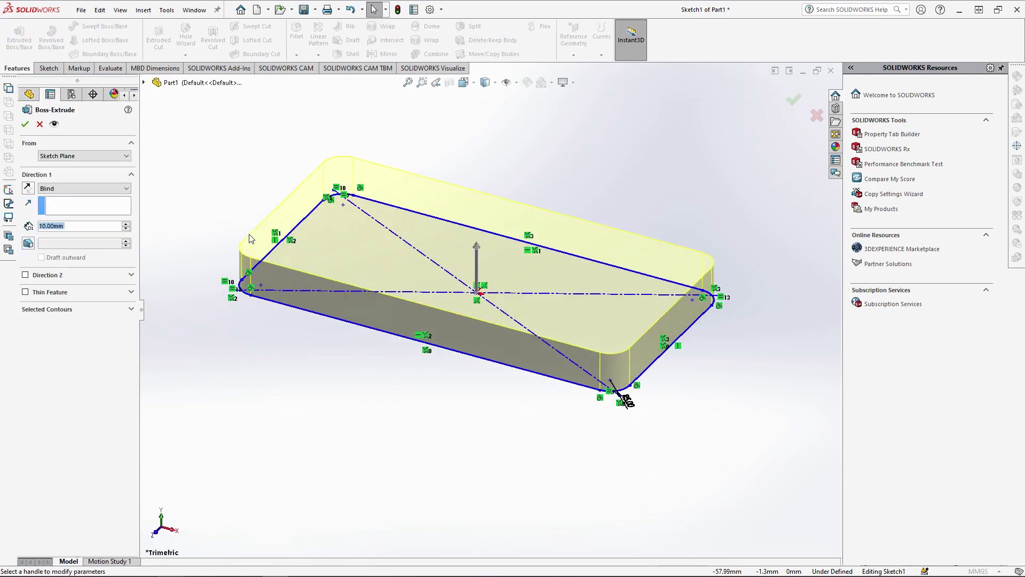
{"action": "right_click", "coordinate": [249, 234]}
{"action": "left_click", "coordinate": [263, 395]}
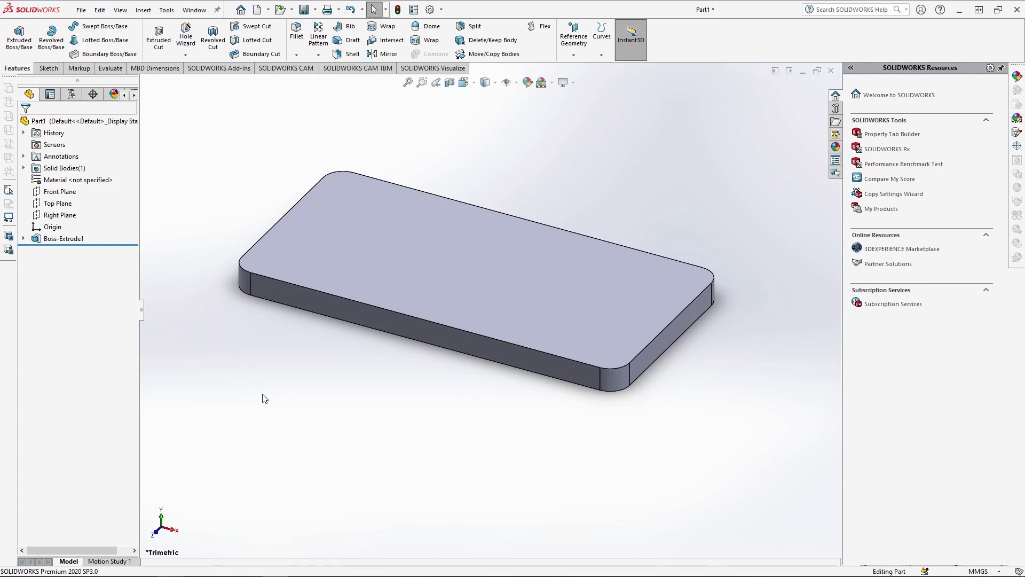
On the Front Plane, sketch a construction line about 6 mm long along the plate's bottom edge, starting at its left corner.
{"action": "left_click", "coordinate": [56, 192]}
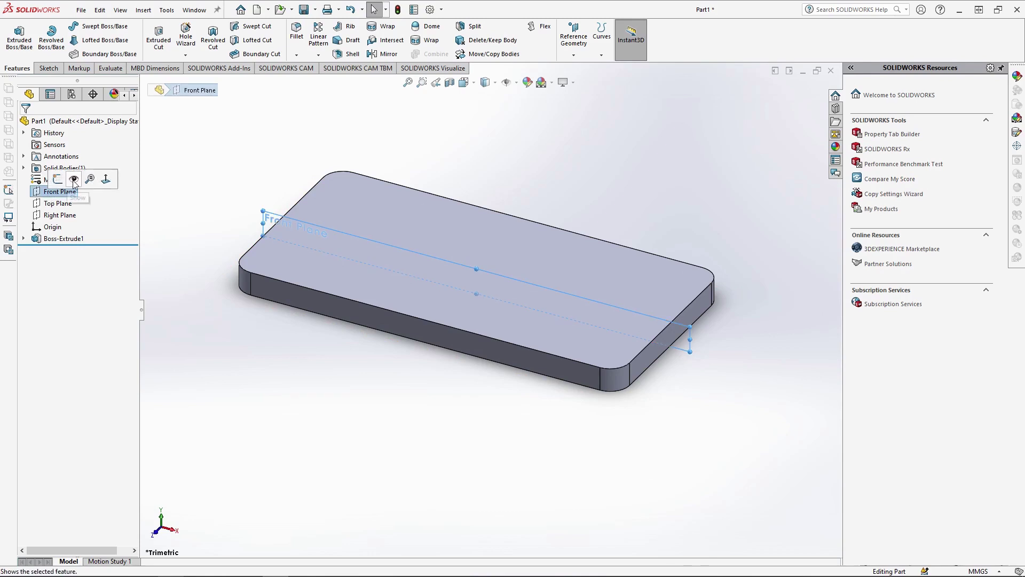
{"action": "left_click", "coordinate": [58, 179]}
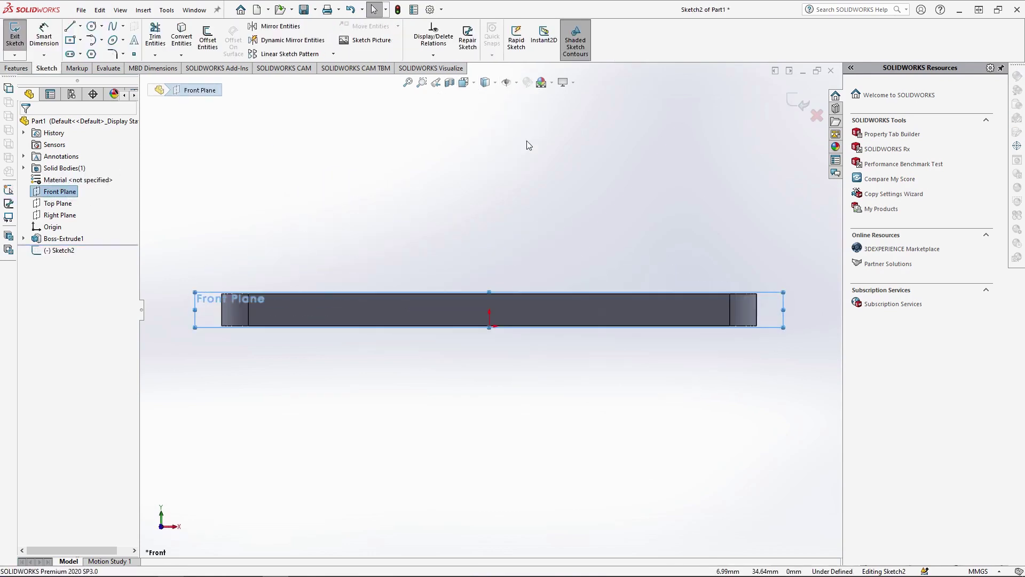
{"action": "left_click", "coordinate": [80, 26]}
{"action": "left_click", "coordinate": [90, 50]}
{"action": "left_click", "coordinate": [226, 265]}
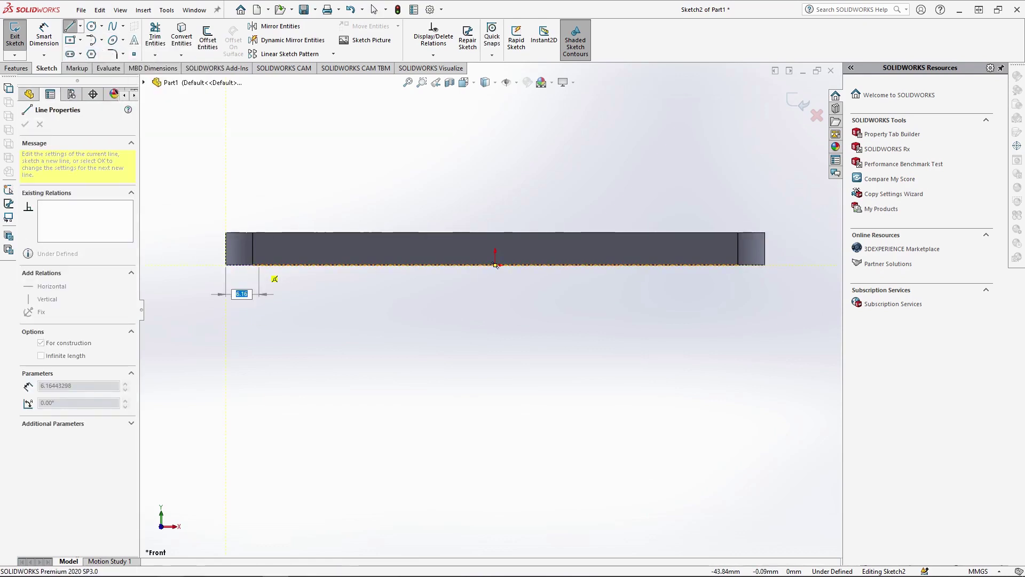
{"action": "double_click", "coordinate": [259, 265]}
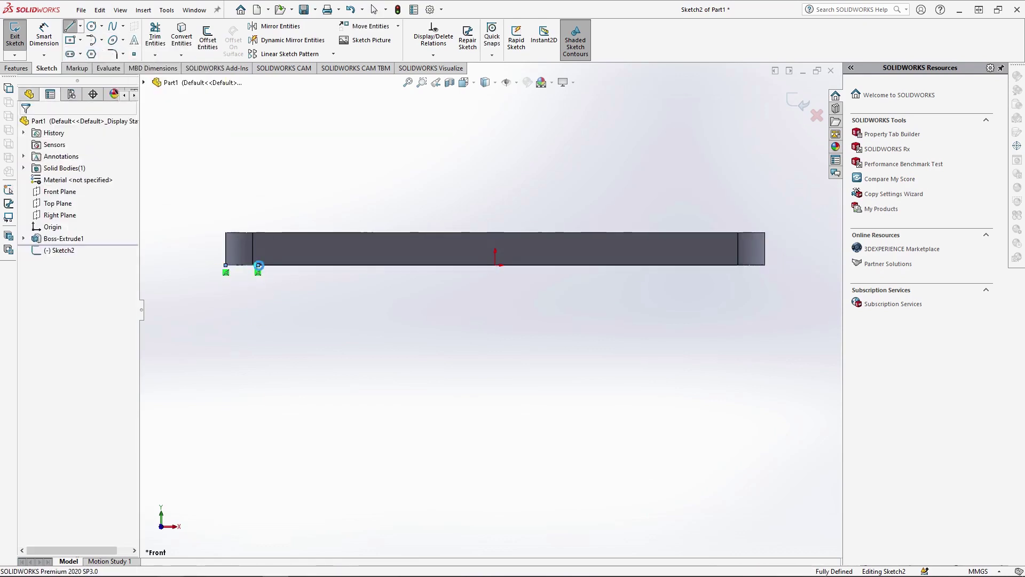
Draw the closed leg profile below the plate, 6 mm wide and 31 mm tall, with a 3 mm square notch 20 mm down its inner side.
{"action": "left_click", "coordinate": [258, 265]}
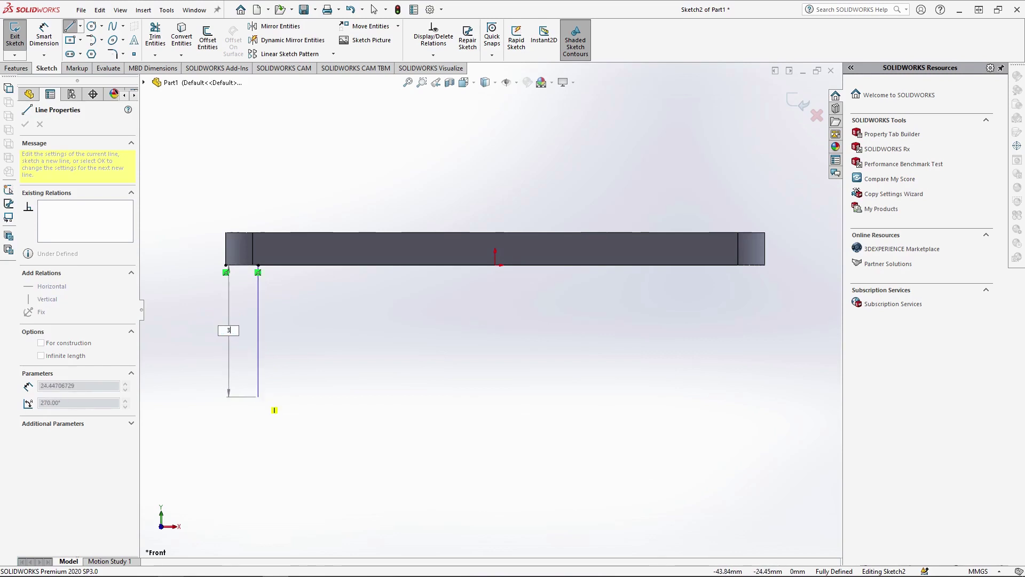
{"action": "left_click", "coordinate": [259, 431]}
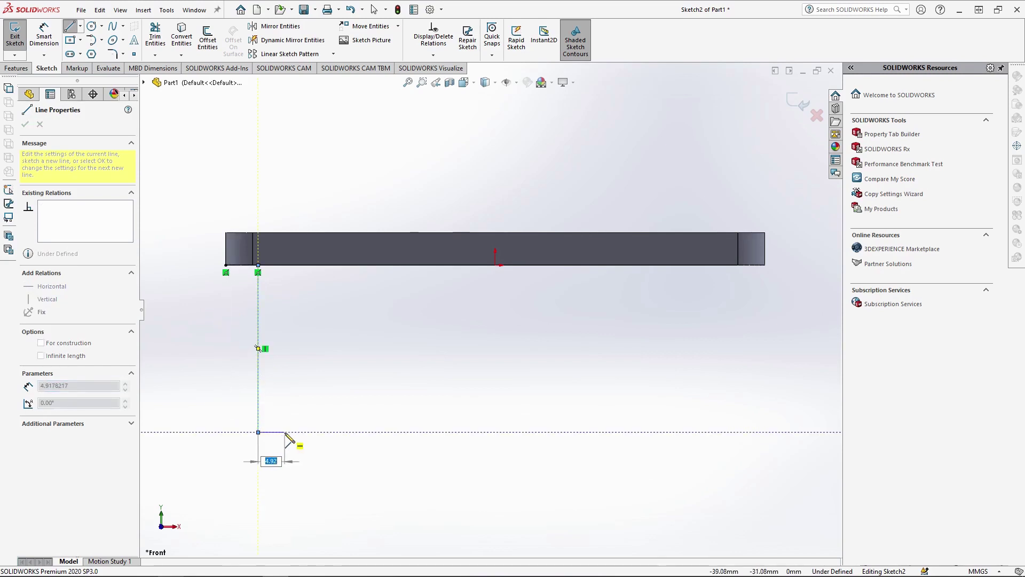
{"action": "left_click", "coordinate": [290, 432]}
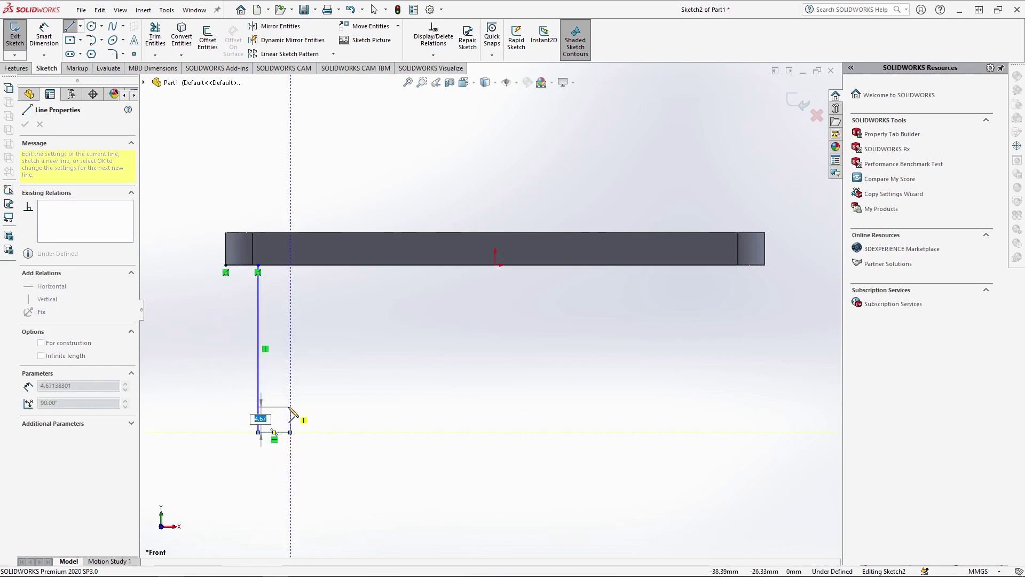
{"action": "left_click", "coordinate": [290, 389]}
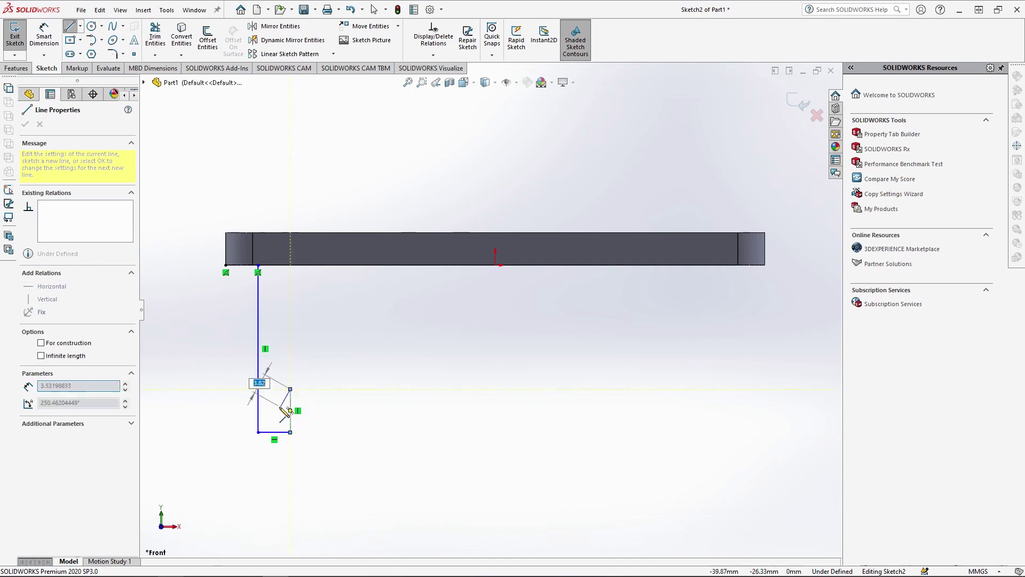
{"action": "left_click", "coordinate": [274, 389]}
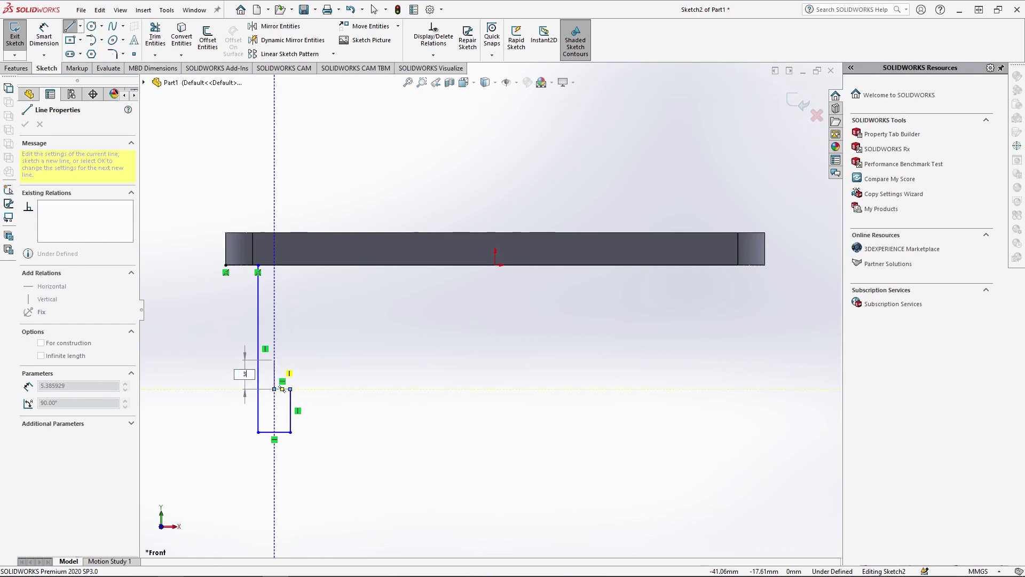
{"action": "key", "text": "Return"}
{"action": "left_click", "coordinate": [290, 372]}
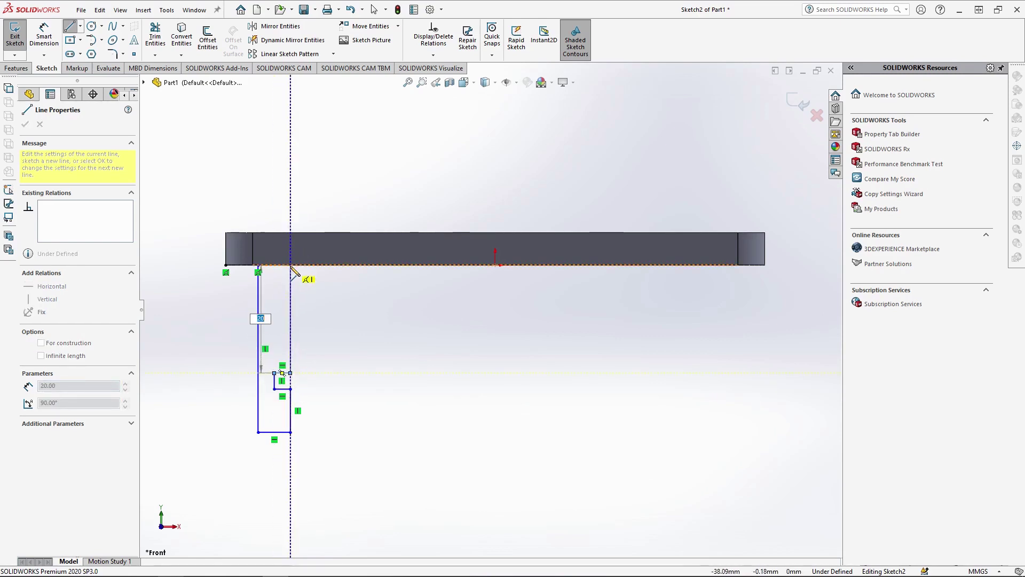
{"action": "left_click", "coordinate": [290, 266]}
{"action": "left_click", "coordinate": [258, 265]}
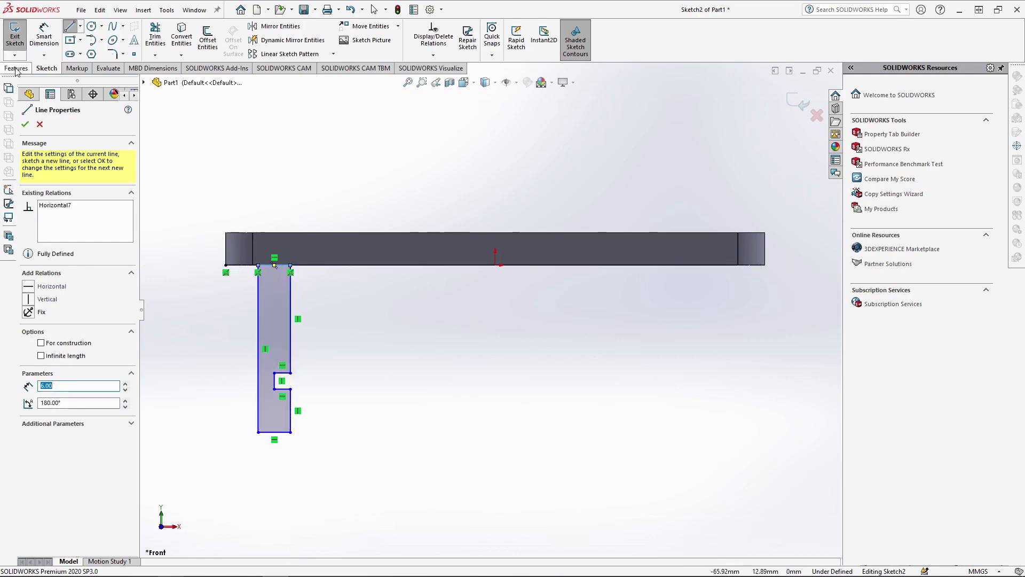
Extrude the leg profile 40 mm with the Mid Plane end condition and Merge result turned off.
{"action": "left_click", "coordinate": [14, 68]}
{"action": "left_click", "coordinate": [20, 37]}
{"action": "left_click", "coordinate": [83, 188]}
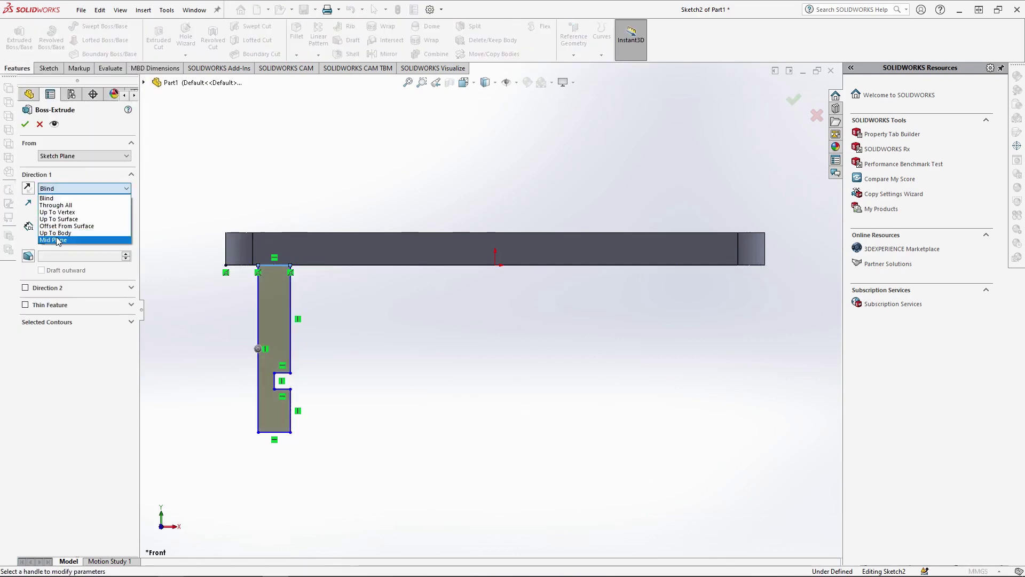
{"action": "left_click", "coordinate": [58, 240]}
{"action": "type", "text": "40.00mm"}
{"action": "key", "text": "Return"}
{"action": "left_click", "coordinate": [60, 243]}
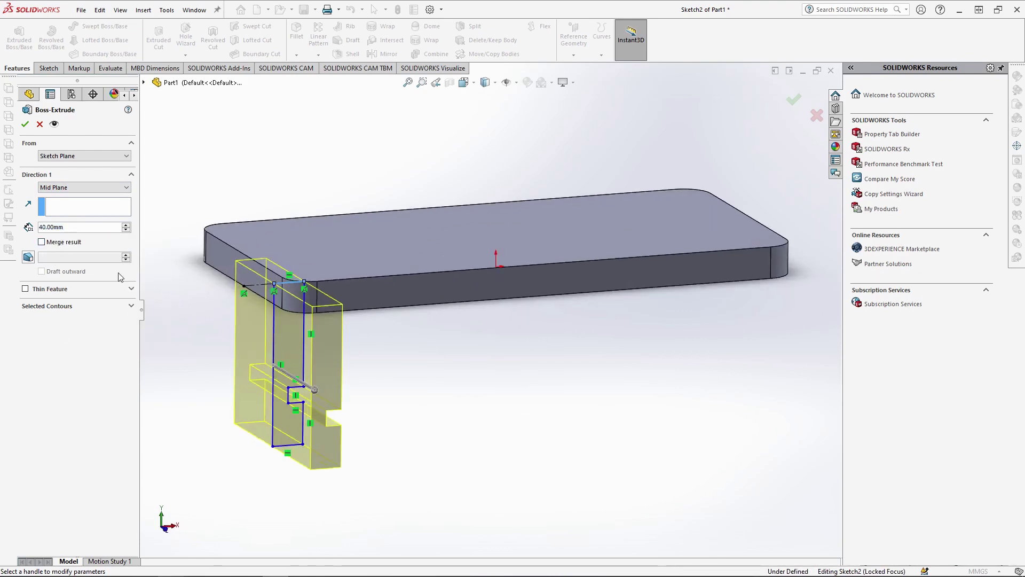
{"action": "left_click", "coordinate": [24, 124]}
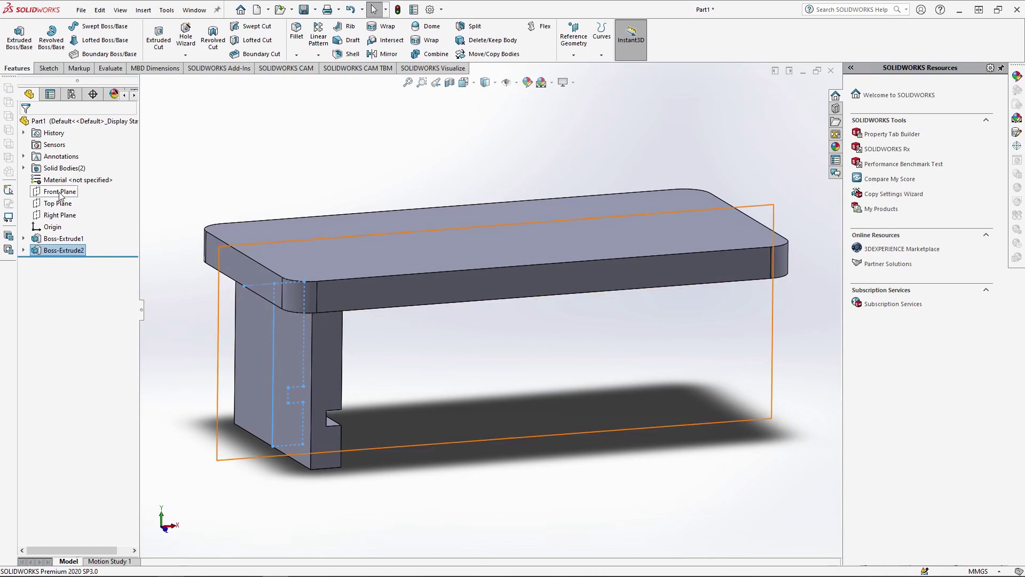
On the leg's outer face, sketch a center rectangle 28 mm wide and 12 mm high, centred on the midpoint of the bottom edge.
{"action": "scroll", "coordinate": [251, 266], "scroll_direction": "up", "scroll_amount": 2}
{"action": "middle_click_drag", "start_coordinate": [252, 266], "coordinate": [316, 259]}
{"action": "left_click", "coordinate": [382, 350]}
{"action": "left_click", "coordinate": [433, 315]}
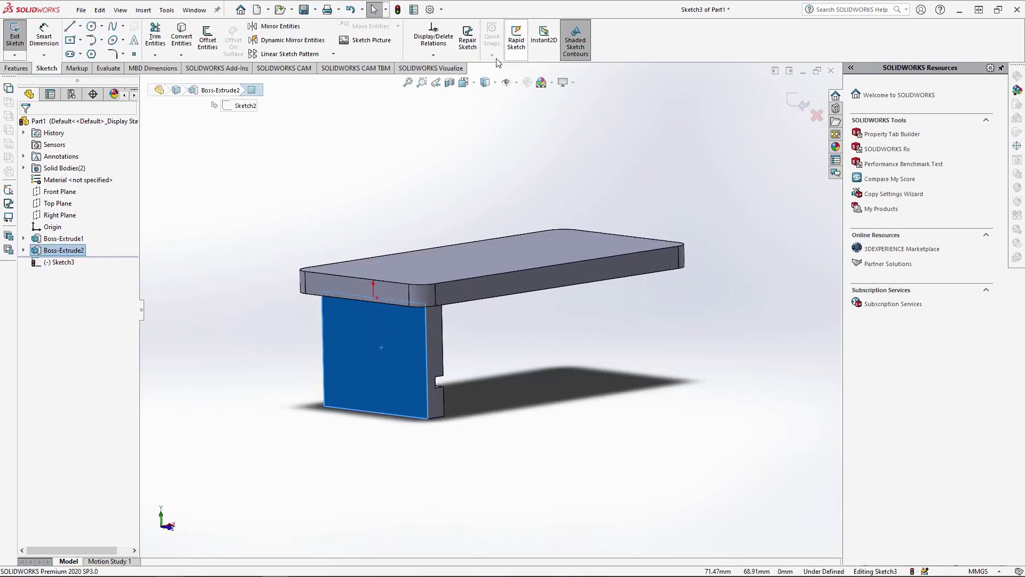
{"action": "left_click", "coordinate": [464, 82]}
{"action": "left_click", "coordinate": [526, 143]}
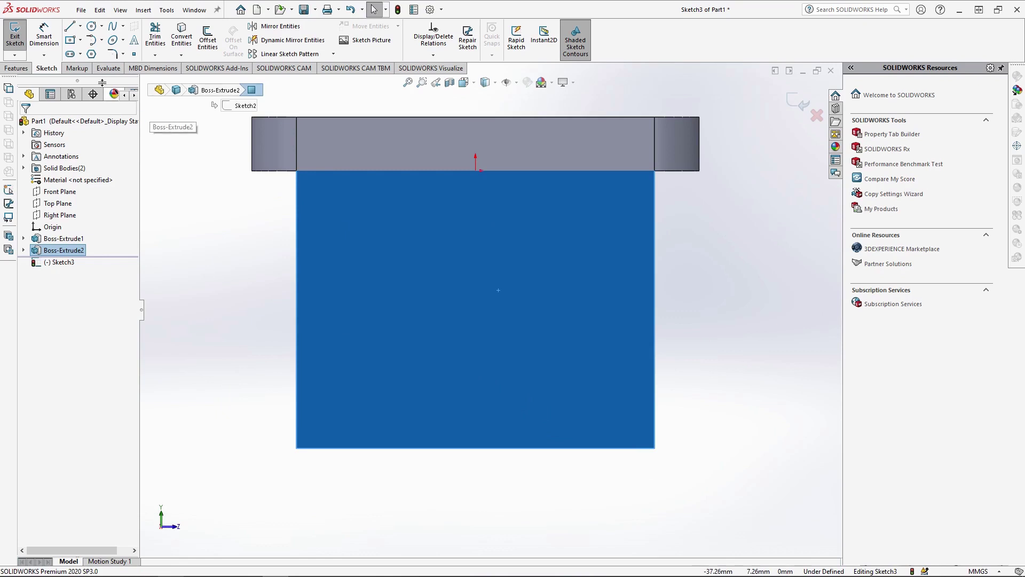
{"action": "left_click", "coordinate": [70, 39]}
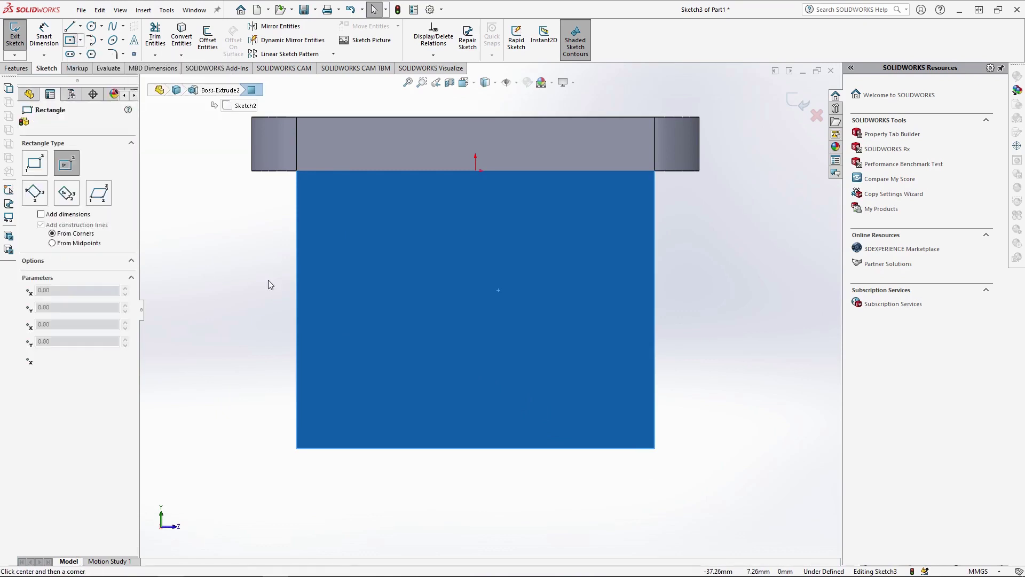
{"action": "left_click", "coordinate": [475, 448]}
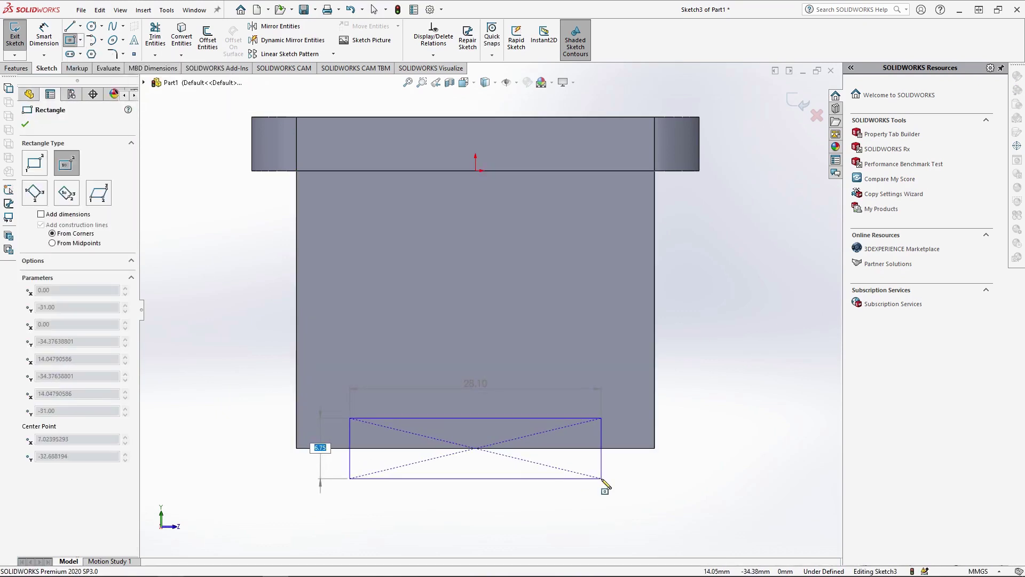
{"action": "type", "text": "12"}
{"action": "key", "text": "Tab"}
{"action": "type", "text": "28"}
{"action": "key", "text": "Return"}
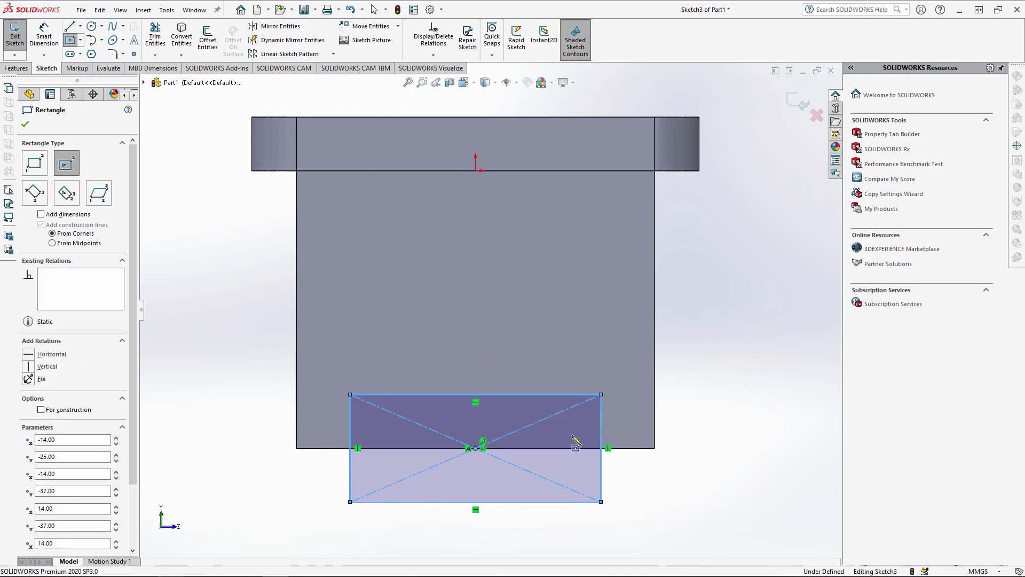
Draw construction lines from the leg face's upper left corner, 6 mm along the top edge and 4 mm down.
{"action": "key", "text": "l"}
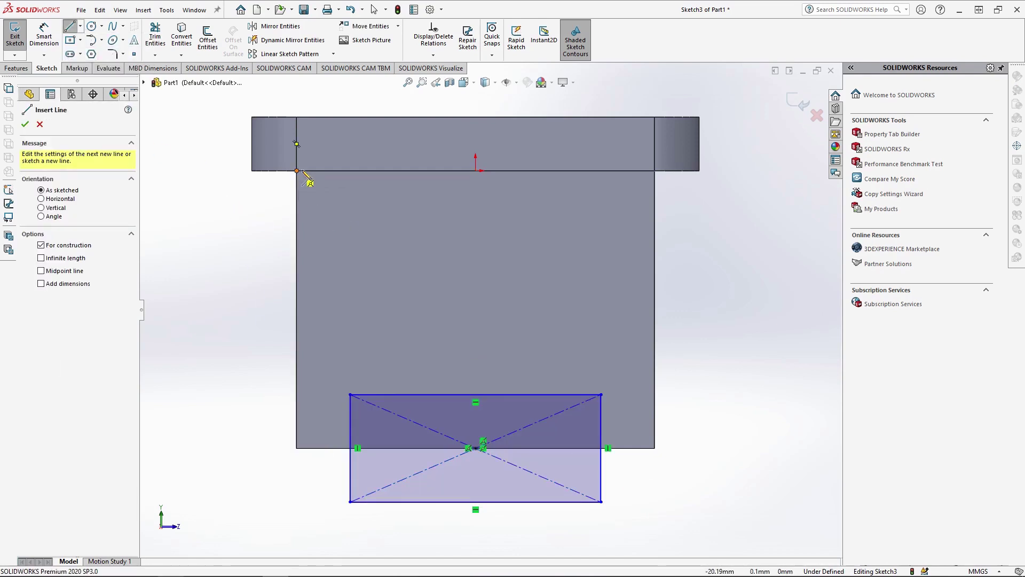
{"action": "left_click", "coordinate": [297, 171]}
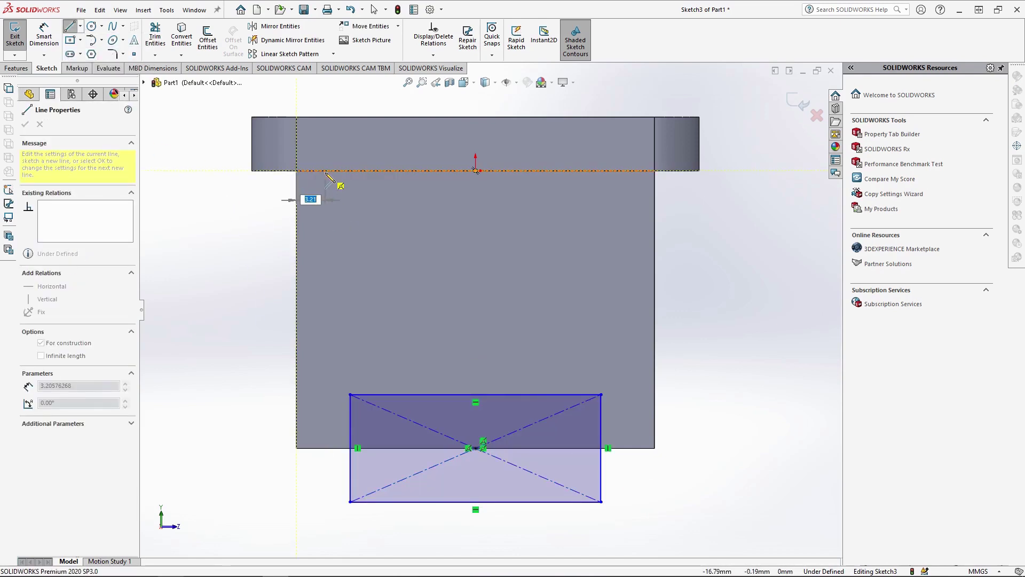
{"action": "left_click", "coordinate": [350, 171]}
{"action": "left_click", "coordinate": [350, 206]}
{"action": "key", "text": "Escape"}
Sketch a corner rectangle 4 mm wide and 15 mm high, starting from the lower end of the vertical construction line.
{"action": "left_click", "coordinate": [80, 40]}
{"action": "left_click", "coordinate": [85, 54]}
{"action": "left_click", "coordinate": [350, 206]}
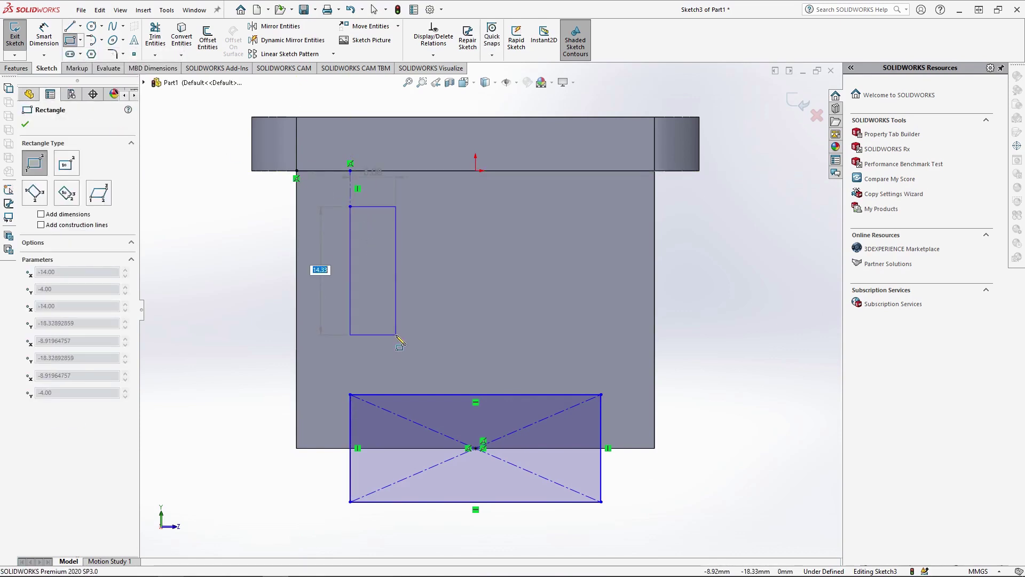
{"action": "type", "text": "15"}
{"action": "key", "text": "Return"}
{"action": "type", "text": "4"}
{"action": "key", "text": "Return"}
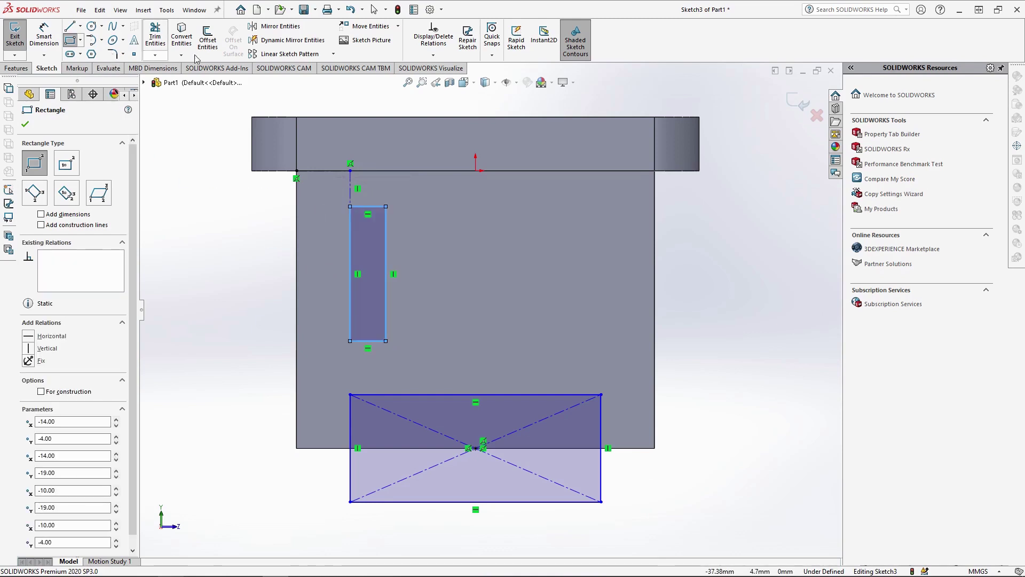
Pattern the small rectangle linearly along the X-axis with 8 mm spacing and 4 instances.
{"action": "left_click", "coordinate": [281, 56]}
{"action": "left_click", "coordinate": [282, 55]}
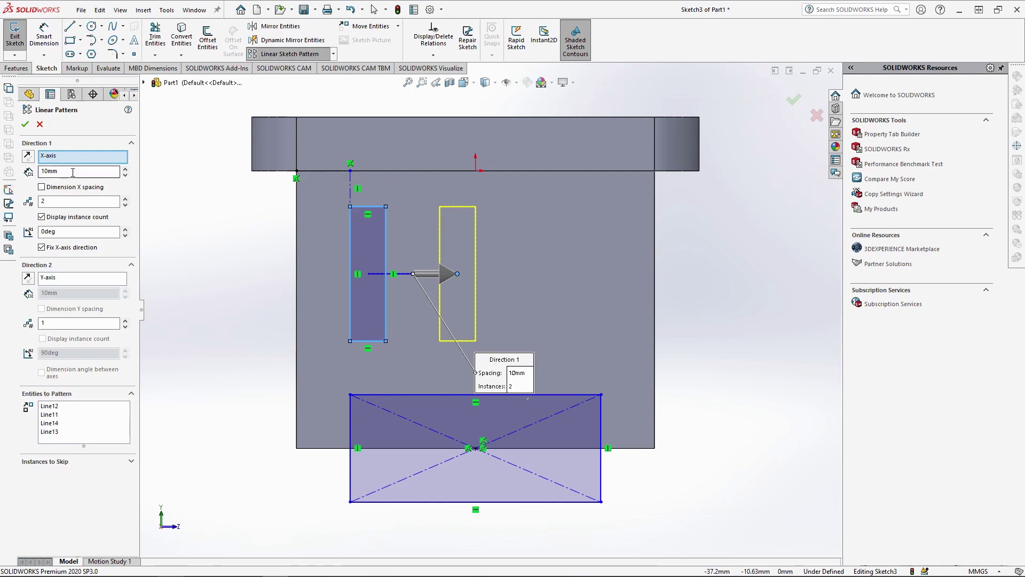
{"action": "key", "text": "Tab"}
{"action": "type", "text": "8"}
{"action": "key", "text": "Return"}
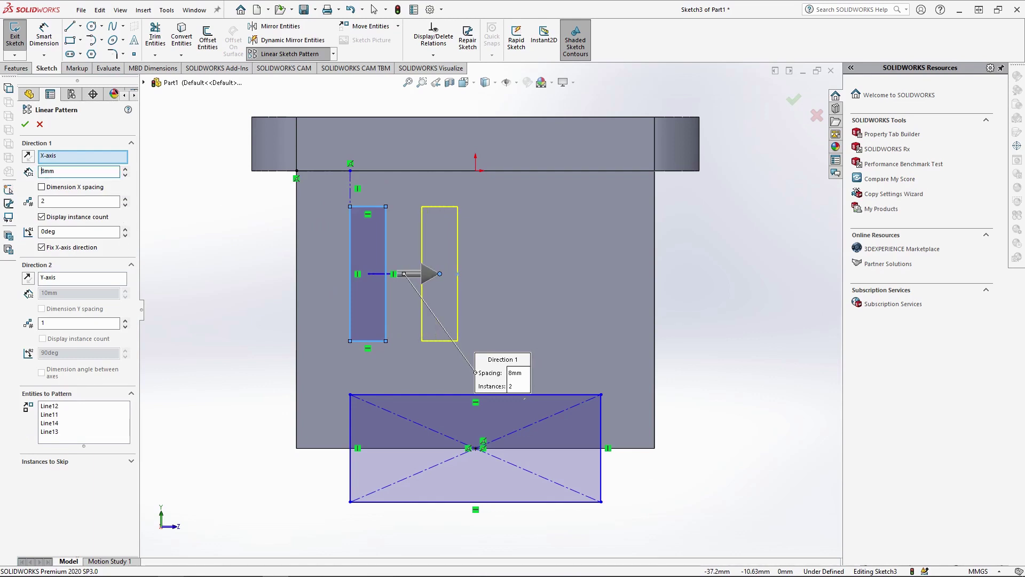
{"action": "left_click", "coordinate": [125, 199]}
{"action": "left_click", "coordinate": [125, 199]}
{"action": "left_click", "coordinate": [25, 124]}
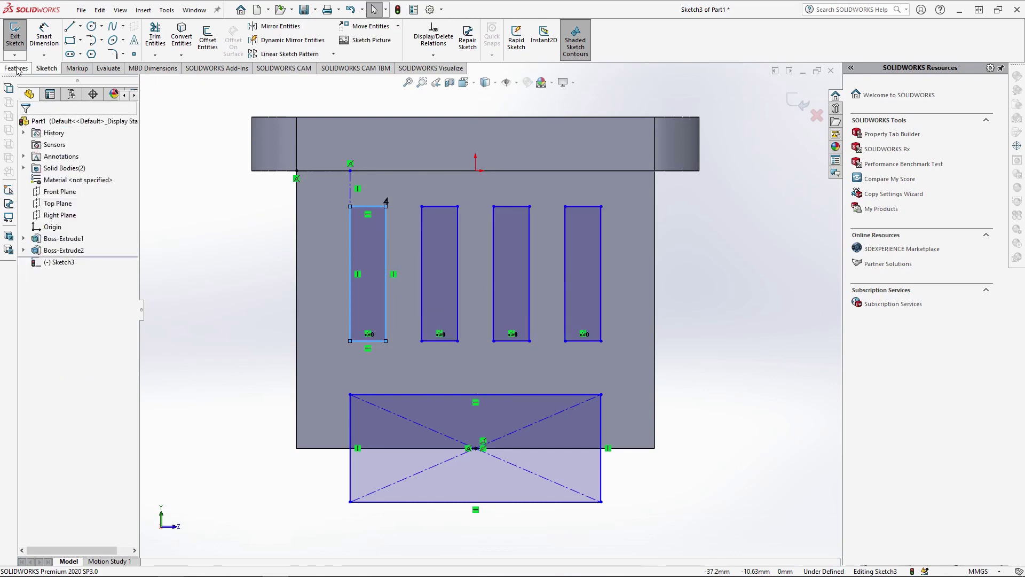
Cut the four slots and the bottom rectangle through the leg using Extruded Cut with the Through All end condition.
{"action": "left_click", "coordinate": [16, 68]}
{"action": "left_click", "coordinate": [159, 37]}
{"action": "left_click", "coordinate": [80, 188]}
{"action": "left_click", "coordinate": [65, 204]}
{"action": "left_click", "coordinate": [25, 124]}
{"action": "key", "text": "f"}
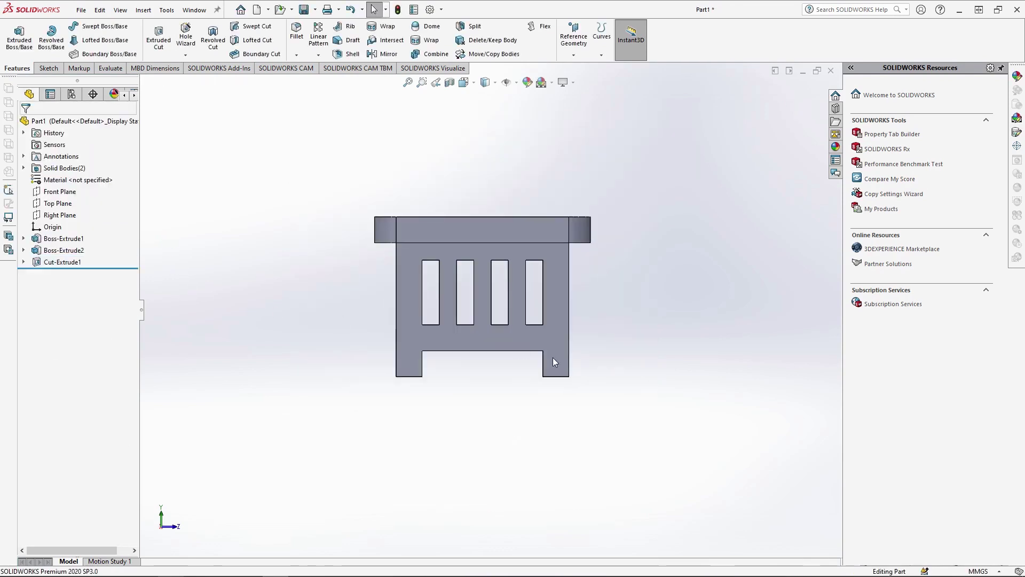
Mirror the slotted leg body about the Right Plane with Merge solids off to create the opposite leg.
{"action": "middle_click_drag", "start_coordinate": [554, 357], "coordinate": [487, 387]}
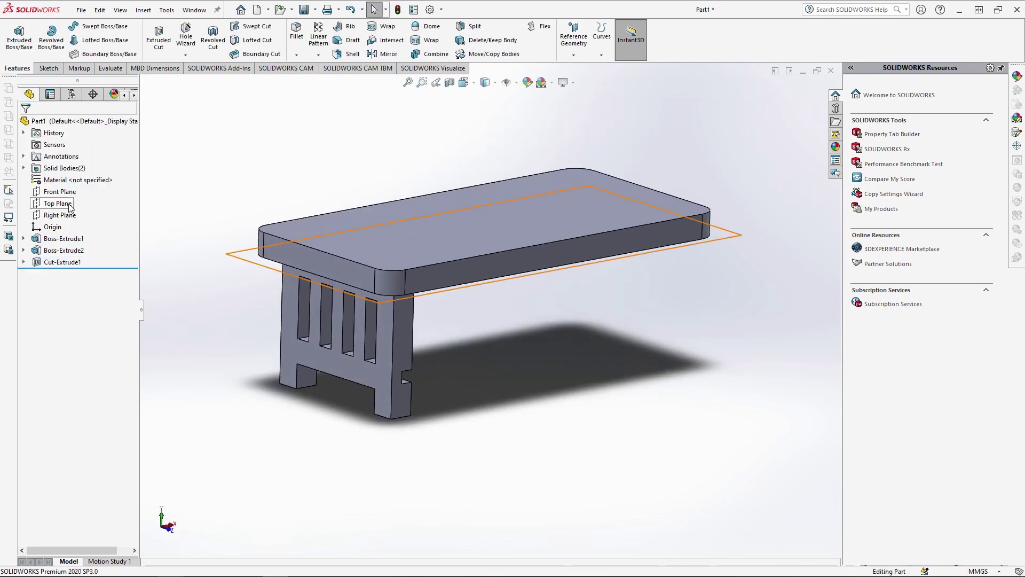
{"action": "left_click", "coordinate": [63, 216]}
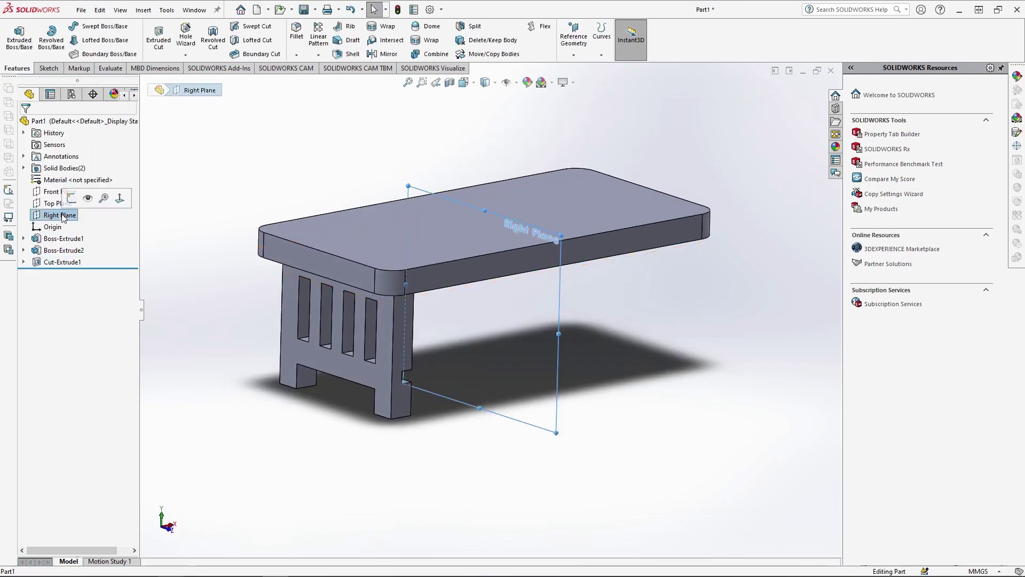
{"action": "left_click", "coordinate": [390, 54]}
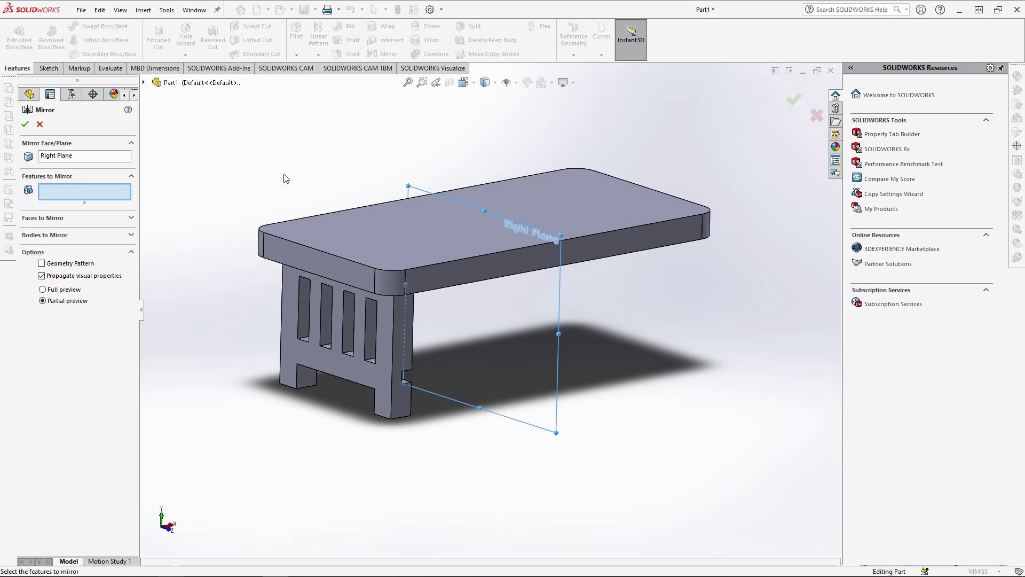
{"action": "left_click", "coordinate": [45, 235]}
{"action": "left_click", "coordinate": [342, 368]}
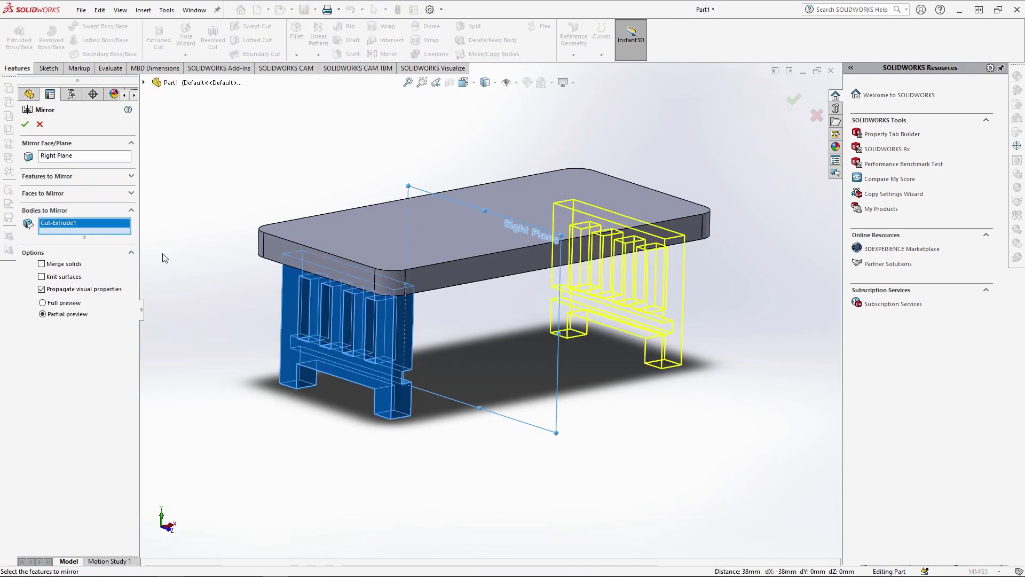
{"action": "left_click", "coordinate": [25, 124]}
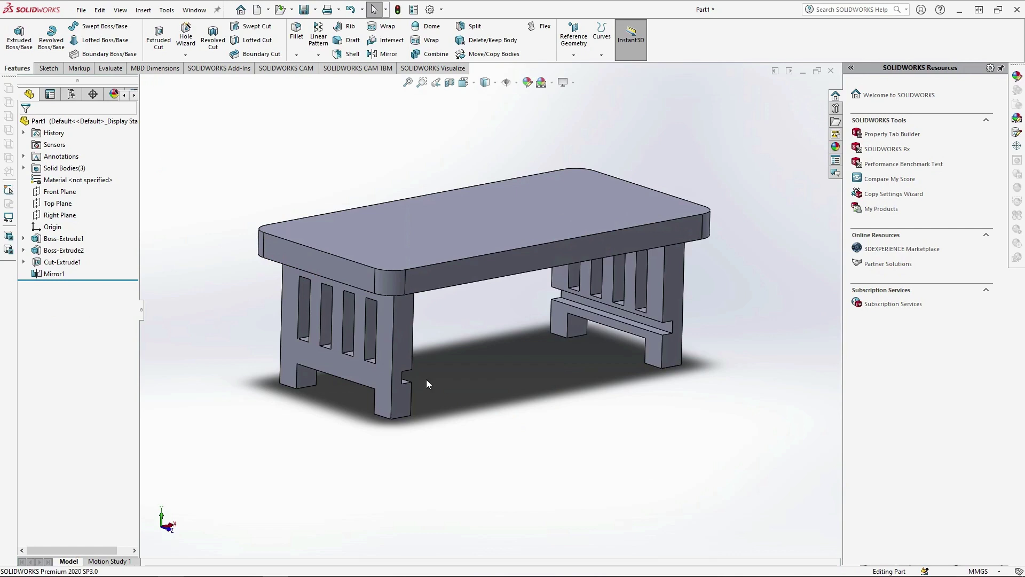
Sketch a corner rectangle on the leg's front face, spanning between the notches of the two legs.
{"action": "mouse_move", "coordinate": [426, 379]}
{"action": "middle_mouse_down"}
{"action": "mouse_move", "coordinate": [389, 355]}
{"action": "mouse_move", "coordinate": [382, 362]}
{"action": "middle_mouse_up"}
{"action": "left_click", "coordinate": [330, 367]}
{"action": "left_click", "coordinate": [379, 342]}
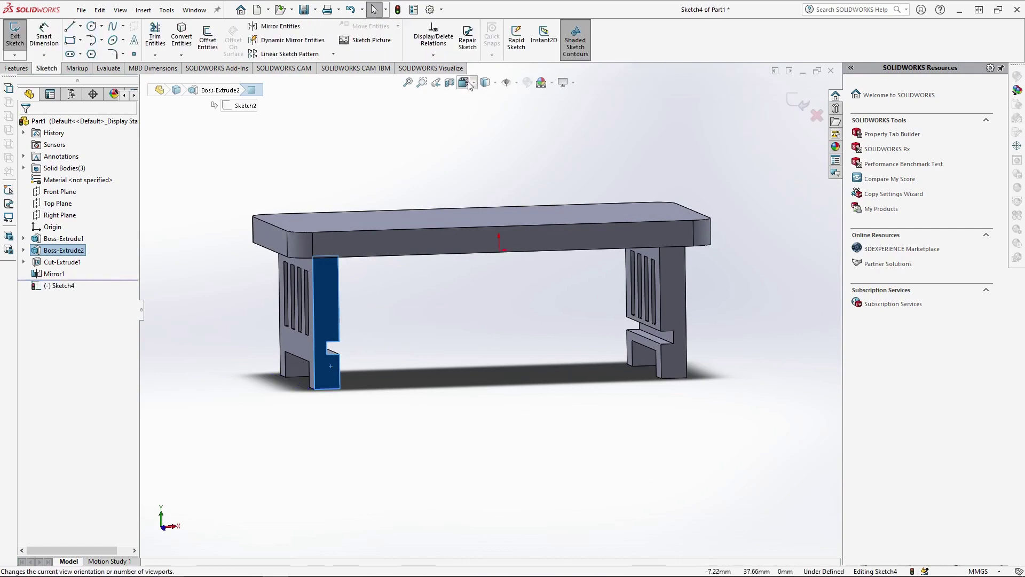
{"action": "left_click", "coordinate": [70, 40]}
{"action": "mouse_move", "coordinate": [270, 366]}
{"action": "left_mouse_down"}
{"action": "mouse_move", "coordinate": [733, 354]}
{"action": "mouse_move", "coordinate": [709, 351]}
{"action": "left_mouse_up"}
Extrude the shelf profile back to the rear corner of the leg notch as a separate body.
{"action": "left_click", "coordinate": [16, 68]}
{"action": "left_click", "coordinate": [19, 43]}
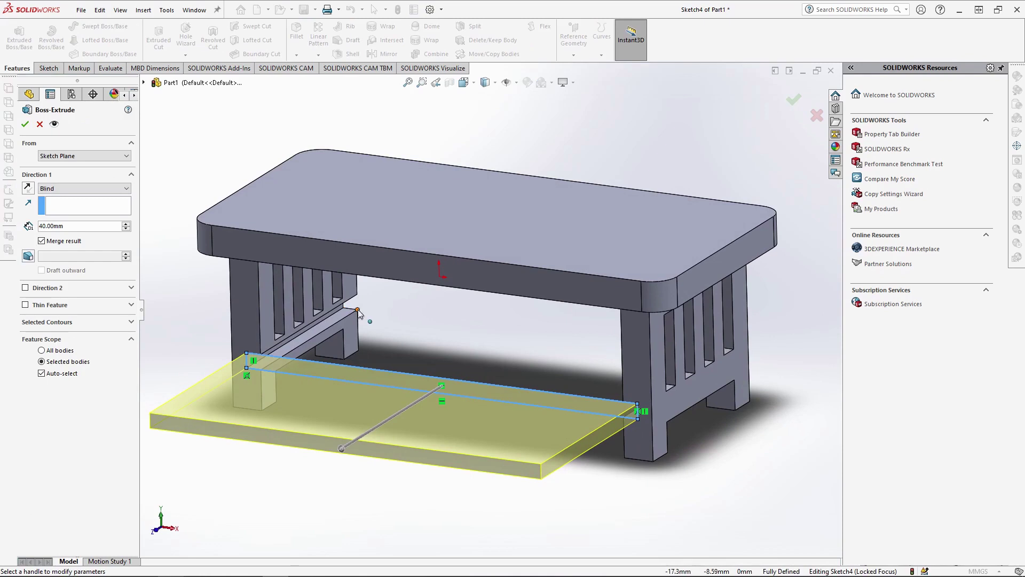
{"action": "left_click", "coordinate": [357, 310]}
{"action": "left_click", "coordinate": [56, 243]}
{"action": "left_click", "coordinate": [25, 125]}
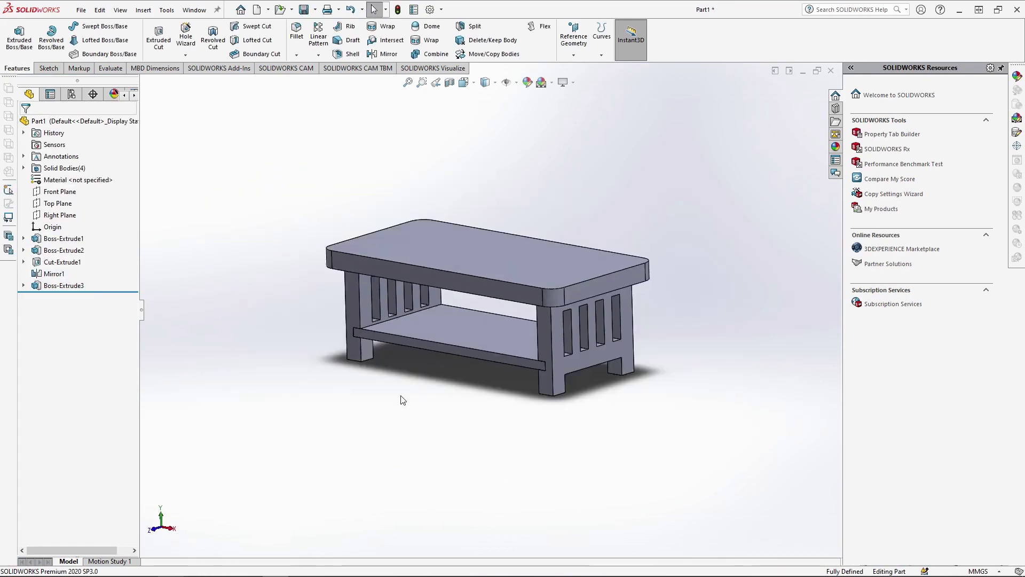
Save the part as Coffee Table.
{"action": "key", "text": "ctrl+s"}
{"action": "type", "text": "Coffee Table"}
{"action": "key", "text": "Return"}
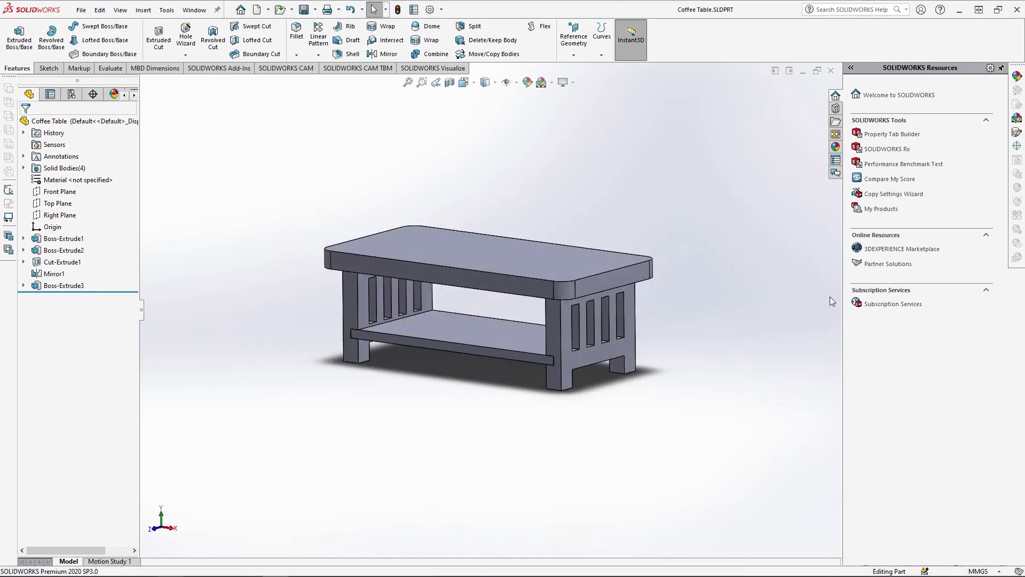
Apply a light grey appearance to the leg and shelf bodies and unfinished ash 2d to the tabletop.
{"action": "left_click", "coordinate": [24, 168]}
{"action": "left_click", "coordinate": [68, 191]}
{"action": "left_click", "coordinate": [68, 214], "text": "shift"}
{"action": "left_click", "coordinate": [1016, 75]}
{"action": "left_click", "coordinate": [876, 172]}
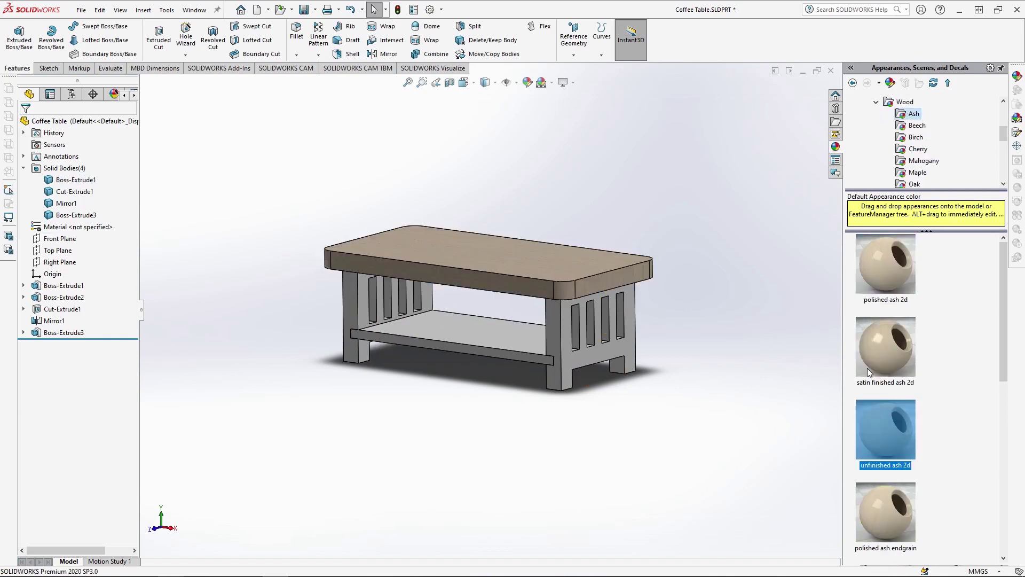
{"action": "middle_click_drag", "start_coordinate": [758, 273], "coordinate": [754, 289]}
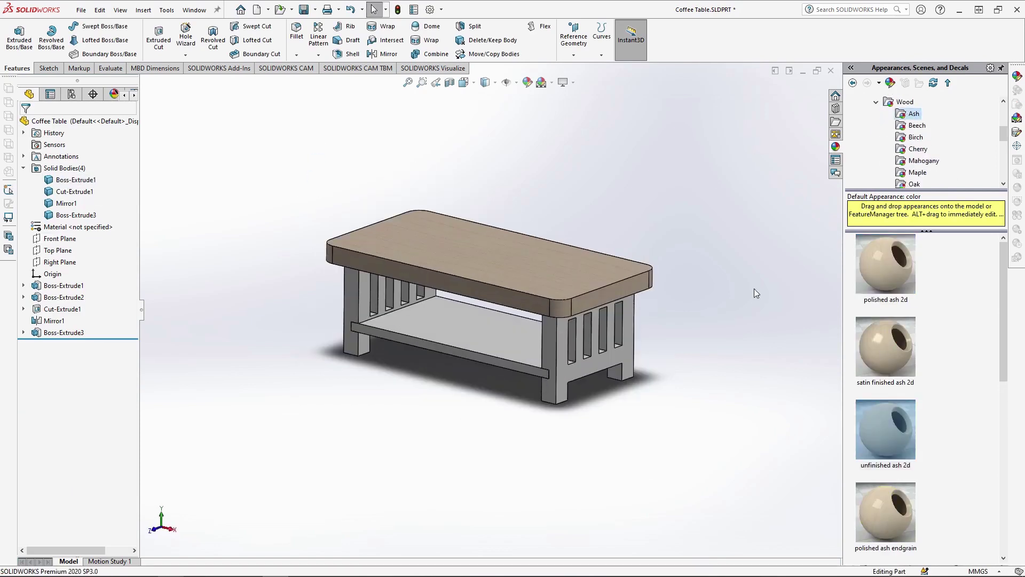
Close the coffee table document and start a new part.
{"action": "left_click", "coordinate": [831, 71]}
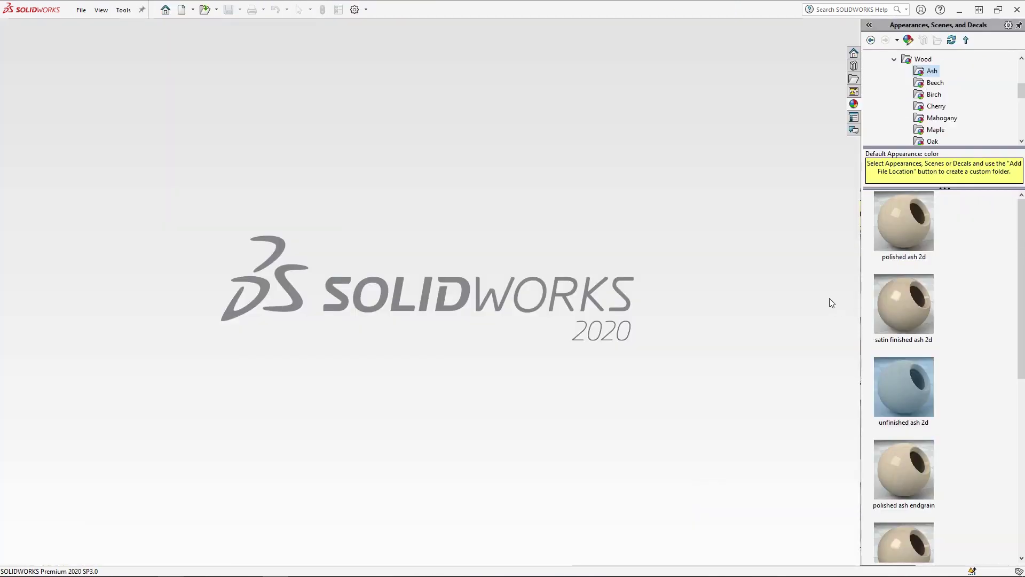
{"action": "key", "text": "ctrl+n"}
{"action": "key", "text": "Return"}
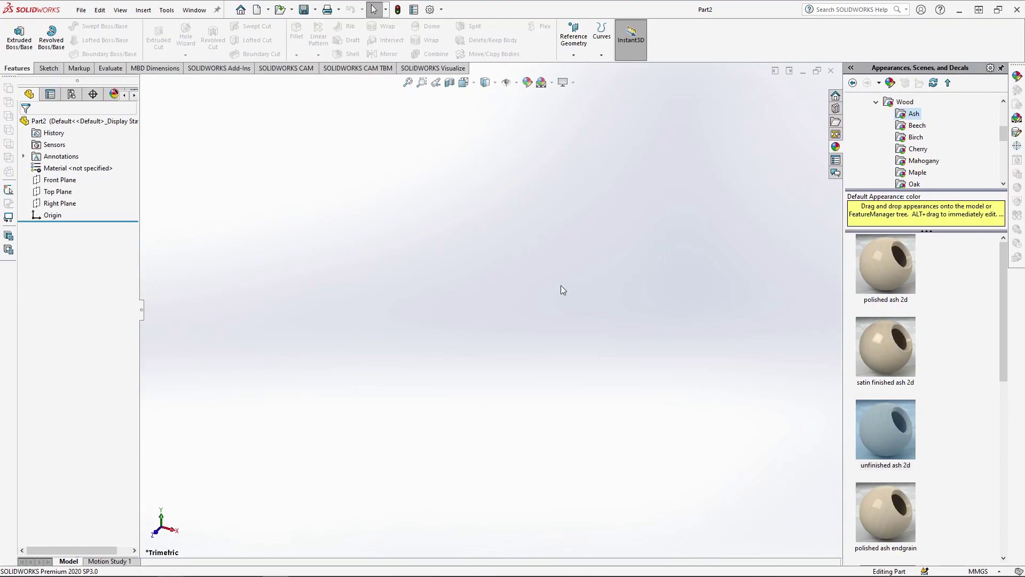
Sketch a center rectangle at the origin on the Front Plane, 120 mm wide and 6 mm high.
{"action": "left_click", "coordinate": [53, 179]}
{"action": "left_click", "coordinate": [65, 165]}
{"action": "left_click", "coordinate": [80, 40]}
{"action": "left_click", "coordinate": [101, 66]}
{"action": "left_click", "coordinate": [489, 310]}
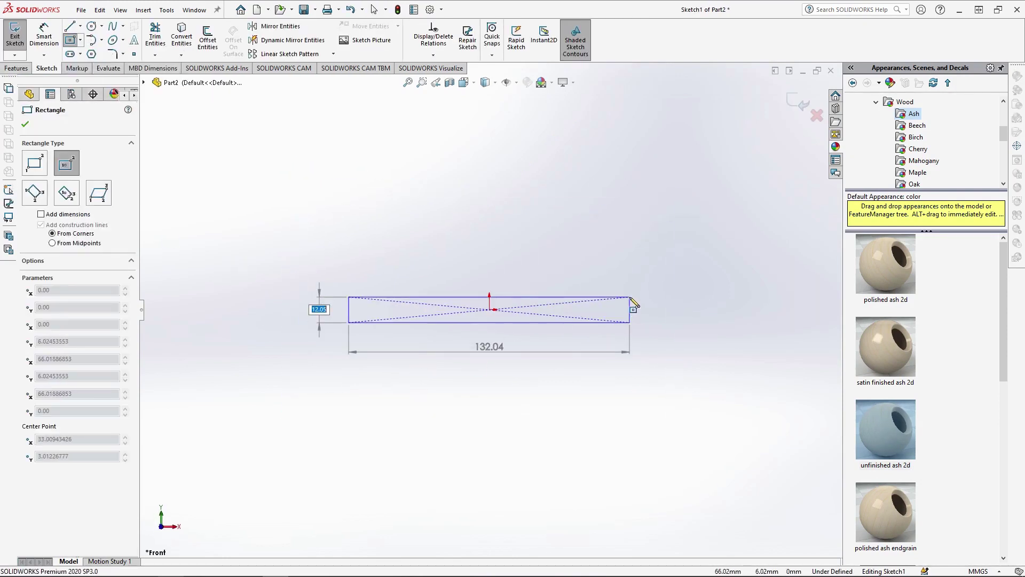
{"action": "type", "text": "6"}
{"action": "key", "text": "Tab"}
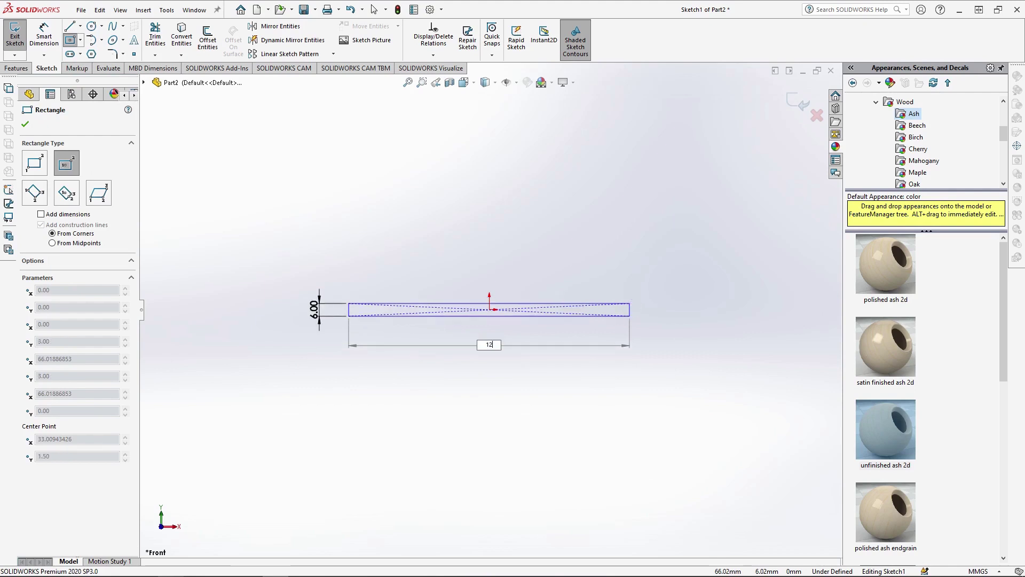
{"action": "key", "text": "Return"}
Extrude the centered rectangle forward into a flat base slab.
{"action": "left_click", "coordinate": [16, 67]}
{"action": "left_click", "coordinate": [19, 36]}
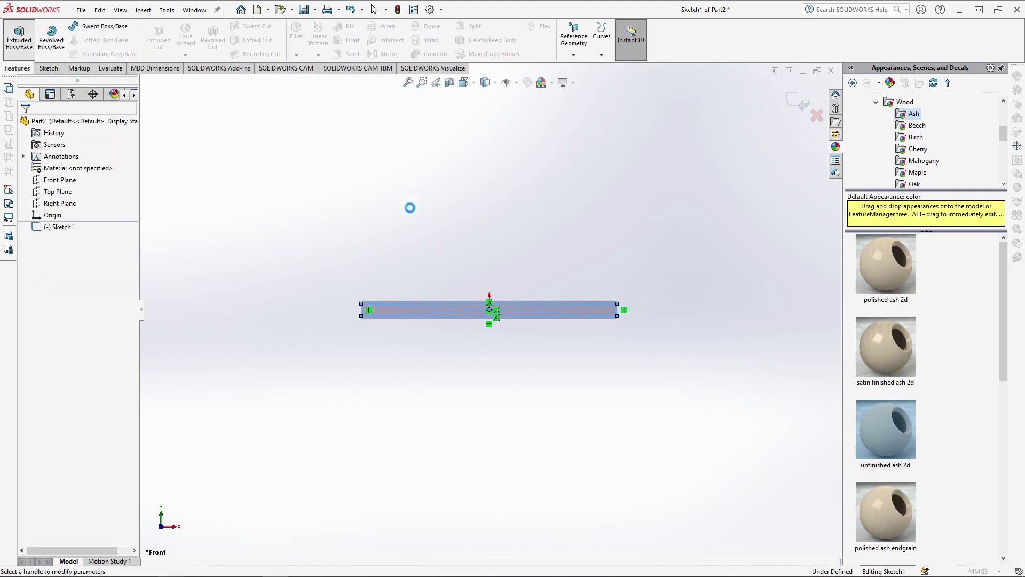
{"action": "key", "text": "Return"}
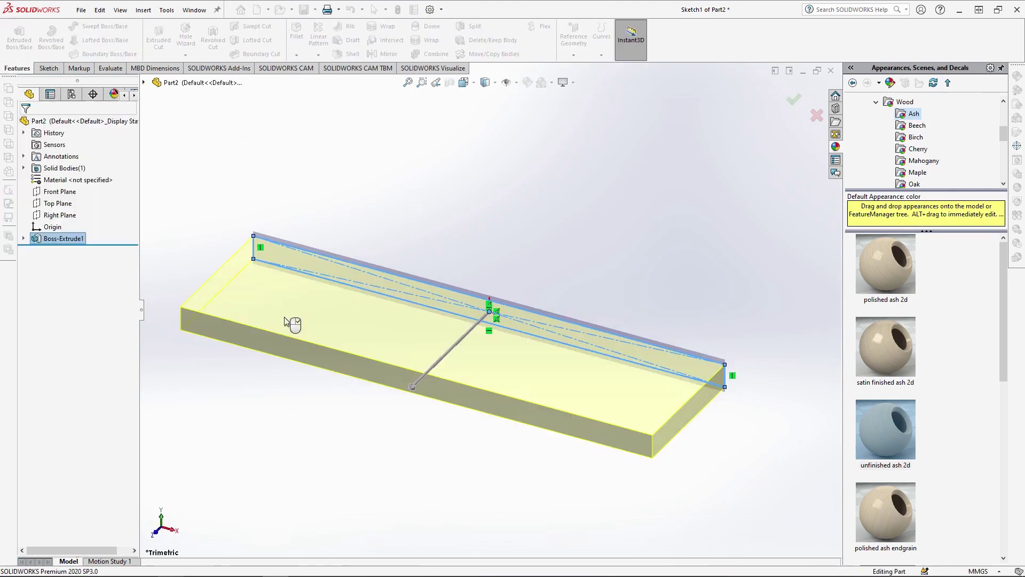
Fillet the two front vertical edges of the base slab with a 5 mm radius.
{"action": "type", "text": "f"}
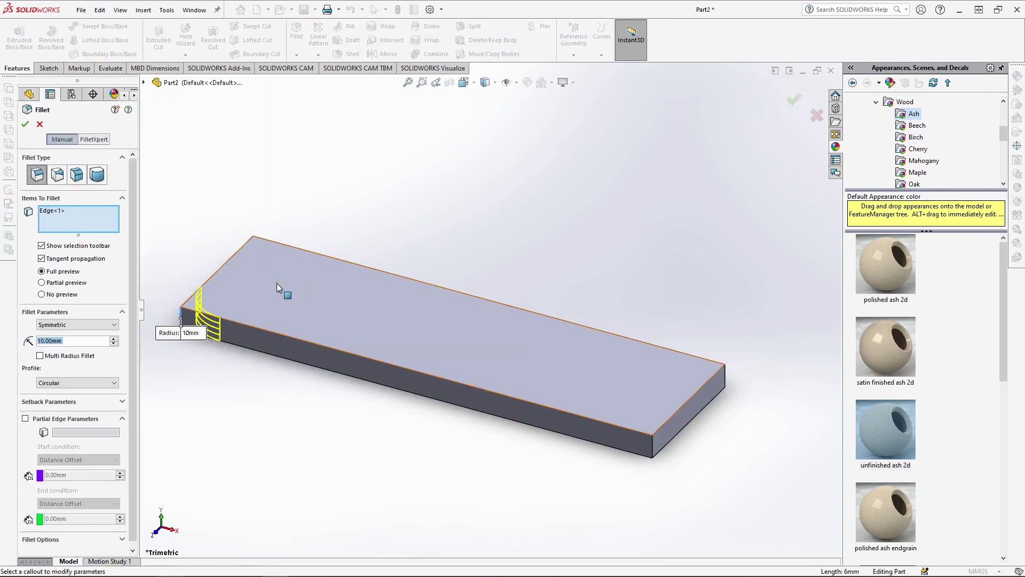
{"action": "type", "text": "5"}
{"action": "key", "text": "Return"}
{"action": "left_click", "coordinate": [653, 446]}
{"action": "right_click", "coordinate": [583, 496]}
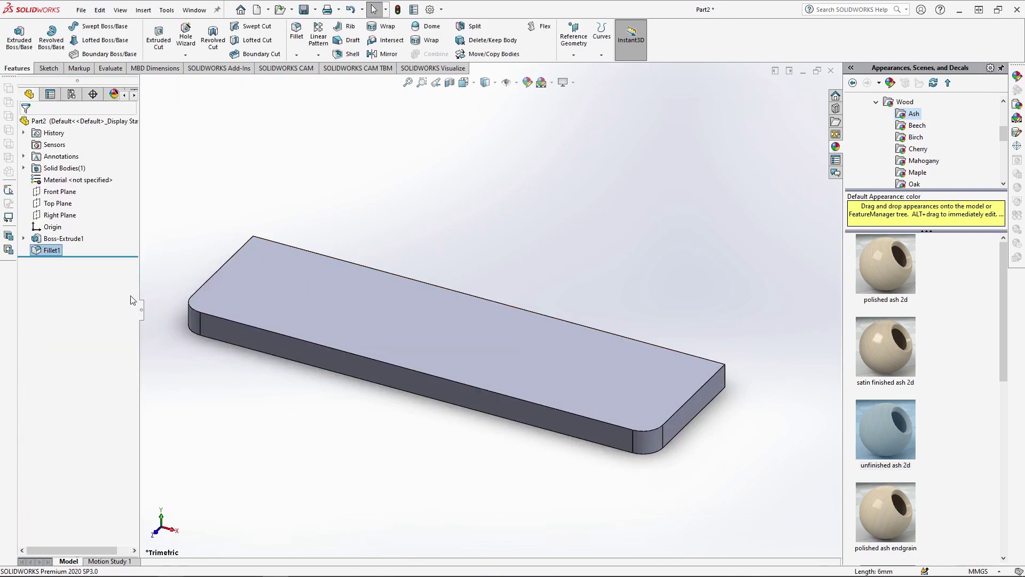
Sketch a corner rectangle 20 mm wide and 64 mm high on the Front Plane, standing near the slab's left end.
{"action": "left_click", "coordinate": [58, 192]}
{"action": "left_click", "coordinate": [67, 174]}
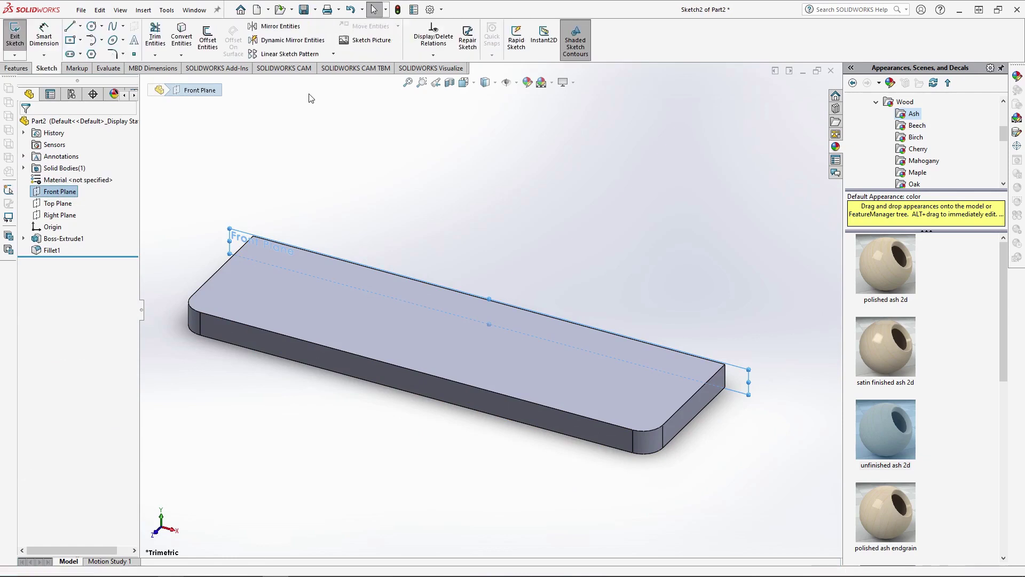
{"action": "left_click", "coordinate": [468, 84]}
{"action": "left_click", "coordinate": [511, 129]}
{"action": "left_click", "coordinate": [283, 160]}
{"action": "left_click", "coordinate": [80, 41]}
{"action": "left_click", "coordinate": [87, 52]}
{"action": "left_click", "coordinate": [244, 297]}
{"action": "type", "text": "64"}
{"action": "key", "text": "Return"}
{"action": "type", "text": "20"}
{"action": "key", "text": "Return"}
Add a matching corner rectangle, 20 mm wide and 64 mm high, near the slab's right end.
{"action": "left_click", "coordinate": [735, 295]}
{"action": "type", "text": "64"}
{"action": "key", "text": "Return"}
{"action": "type", "text": "20"}
{"action": "key", "text": "Return"}
Extrude the two upright rectangles into posts as separate bodies.
{"action": "scroll", "coordinate": [570, 174], "scroll_direction": "up", "scroll_amount": 3}
{"action": "left_click", "coordinate": [16, 68]}
{"action": "left_click", "coordinate": [19, 37]}
{"action": "key", "text": "Return"}
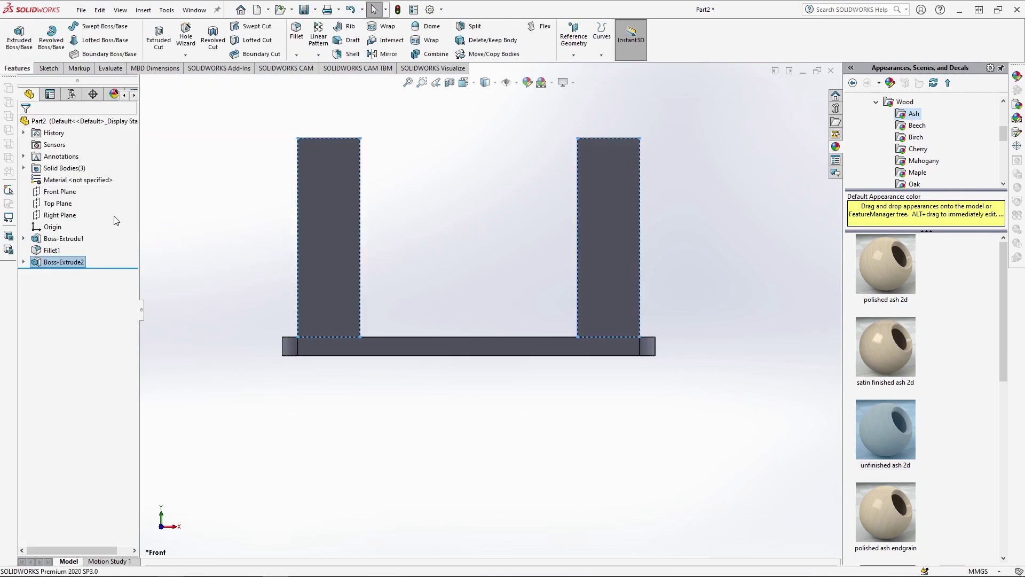
Sketch a corner rectangle on the Front Plane that fills the opening between the two posts.
{"action": "left_click", "coordinate": [70, 192]}
{"action": "left_click", "coordinate": [79, 173]}
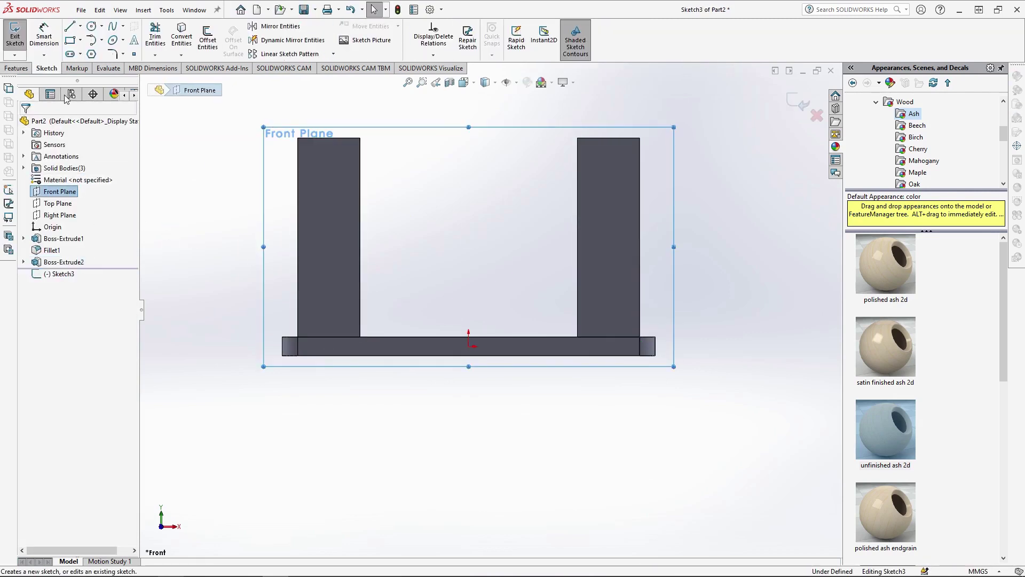
{"action": "left_click", "coordinate": [70, 41]}
{"action": "left_click", "coordinate": [360, 337]}
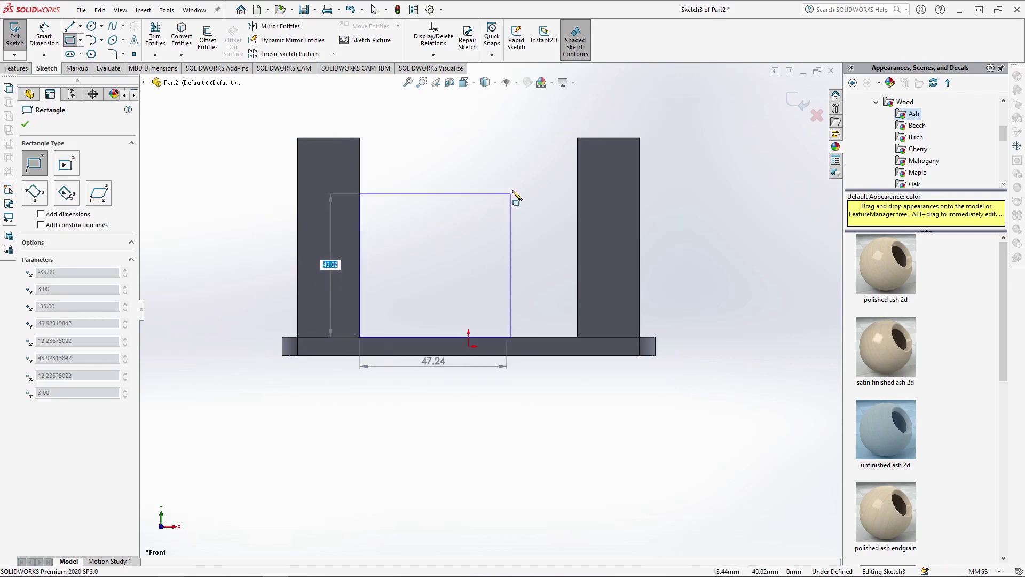
{"action": "left_click", "coordinate": [577, 139]}
Extrude the rectangle between the posts as a separate panel body with Merge result off.
{"action": "left_click", "coordinate": [17, 71]}
{"action": "left_click", "coordinate": [19, 37]}
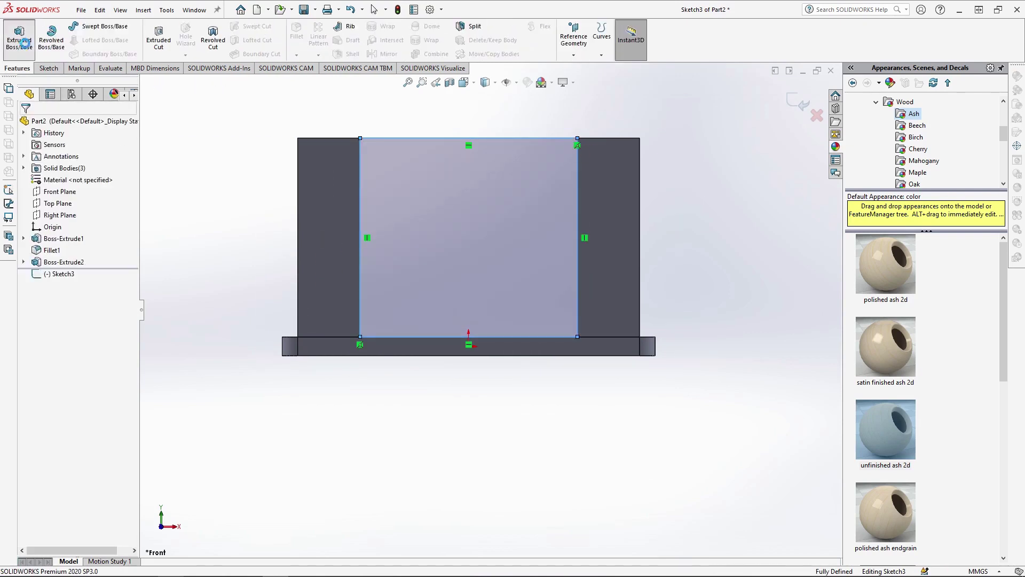
{"action": "left_click", "coordinate": [61, 241]}
{"action": "key", "text": "Return"}
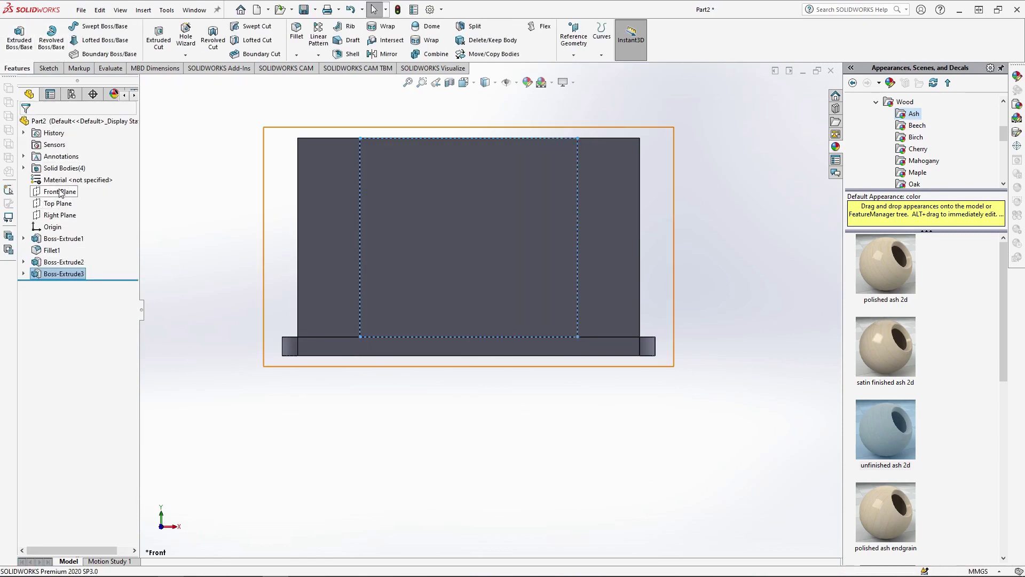
Sketch a corner rectangle on the Front Plane, 110 mm wide and 20 mm high, resting on top of the posts.
{"action": "left_click", "coordinate": [59, 191]}
{"action": "left_click", "coordinate": [69, 172]}
{"action": "left_click", "coordinate": [70, 40]}
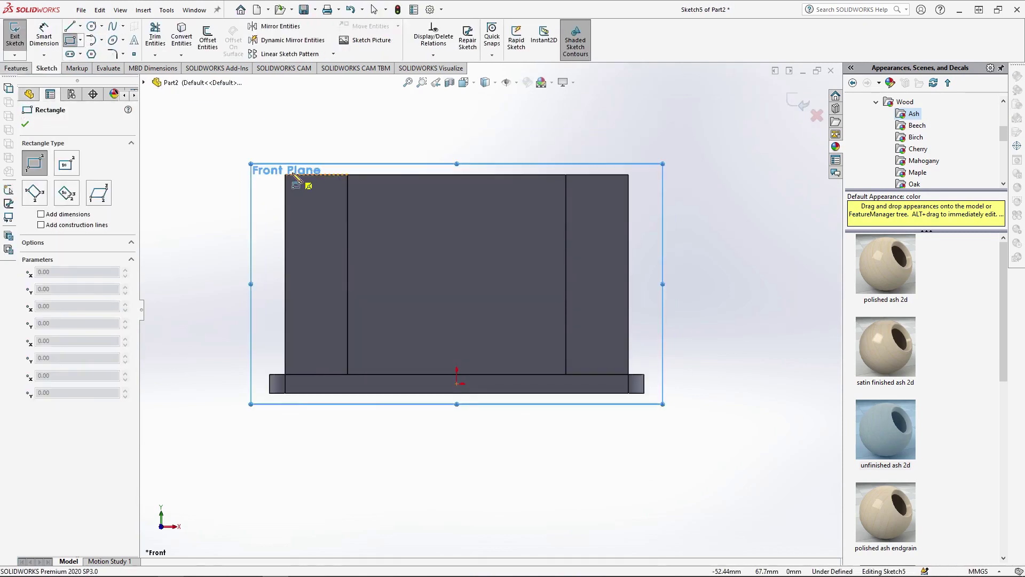
{"action": "left_click", "coordinate": [286, 174]}
{"action": "type", "text": "20"}
{"action": "key", "text": "Tab"}
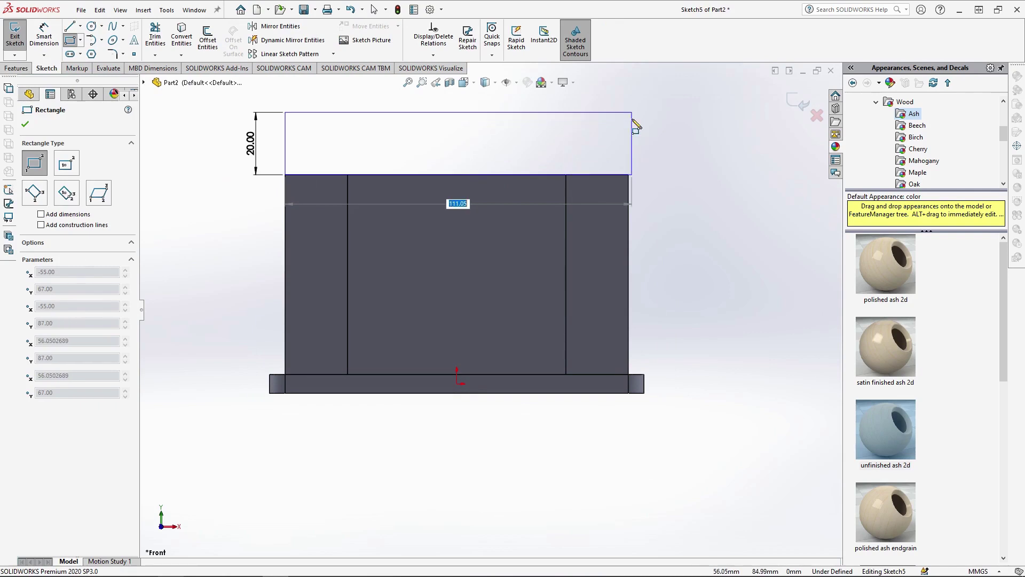
{"action": "type", "text": "110"}
{"action": "key", "text": "Return"}
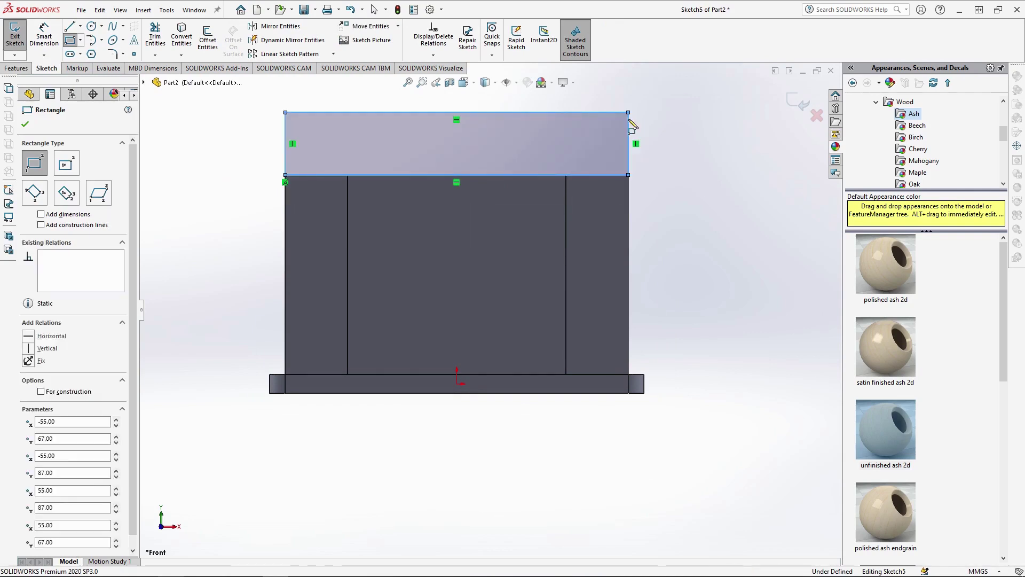
Extrude the upper beam rectangle 20 mm as a separate body with Merge result off.
{"action": "left_click", "coordinate": [15, 67]}
{"action": "left_click", "coordinate": [18, 39]}
{"action": "left_click", "coordinate": [74, 243]}
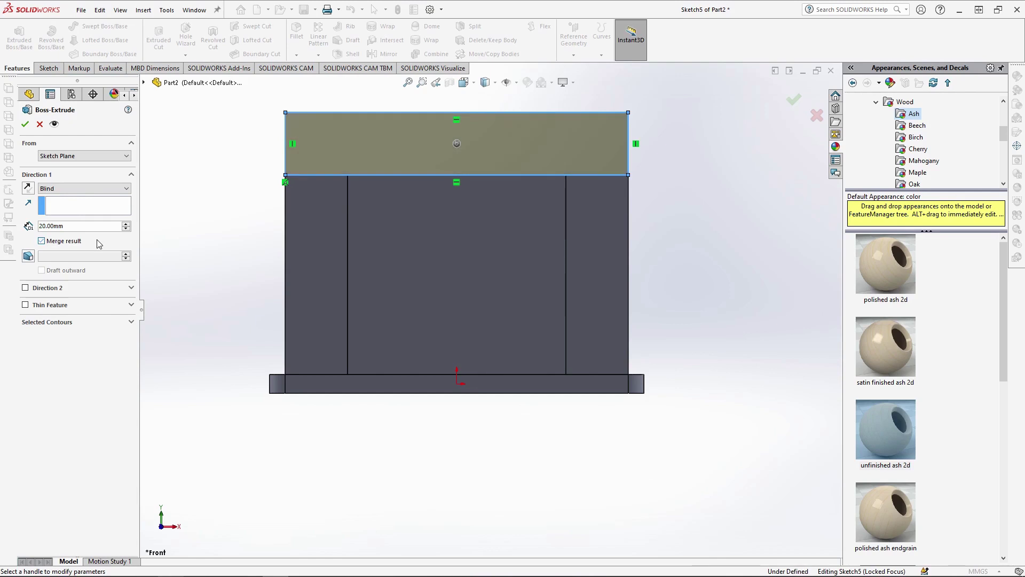
{"action": "left_click", "coordinate": [26, 125]}
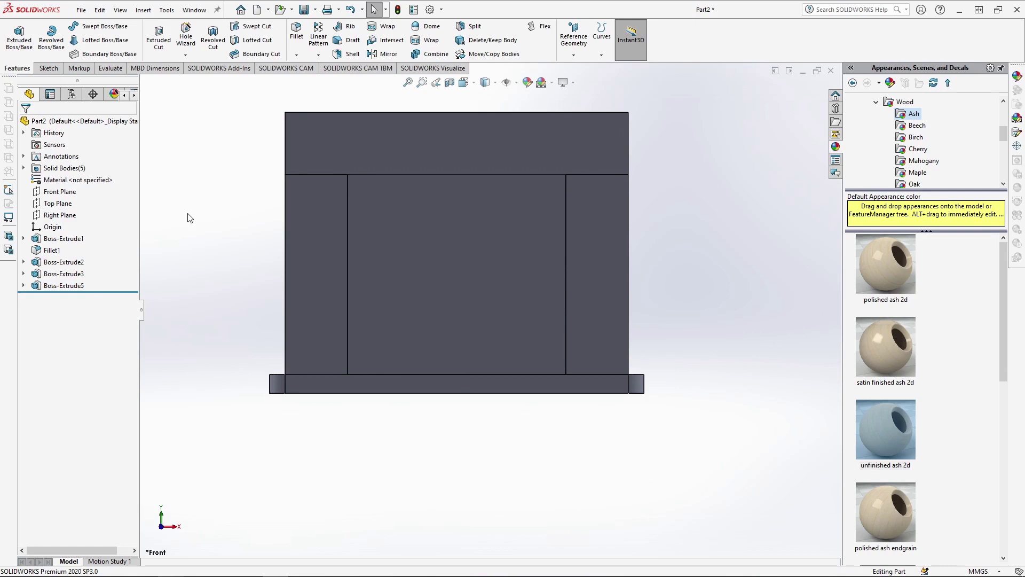
Sketch a closed, thin rectangular profile on the Front Plane, starting with a 120 mm midpoint line centered on the beam's top edge.
{"action": "left_click", "coordinate": [56, 191]}
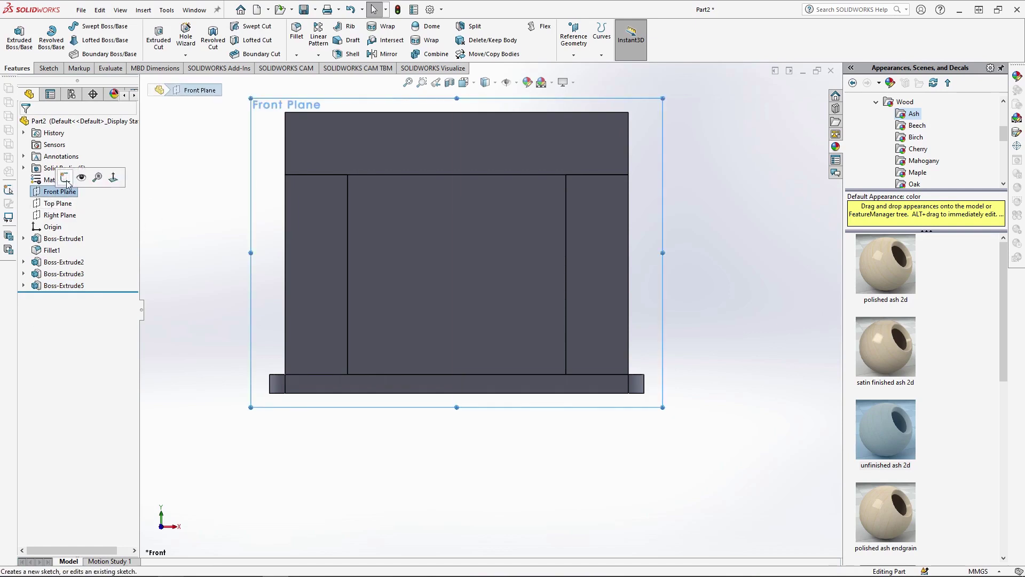
{"action": "left_click", "coordinate": [60, 179]}
{"action": "left_click", "coordinate": [80, 27]}
{"action": "left_click", "coordinate": [88, 61]}
{"action": "left_click", "coordinate": [457, 112]}
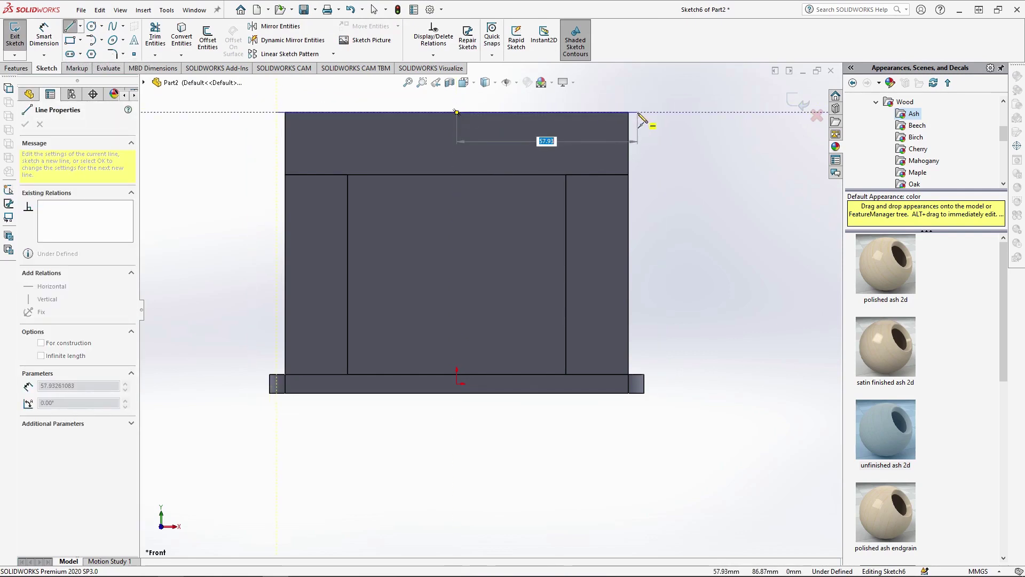
{"action": "left_click", "coordinate": [644, 112]}
{"action": "left_click", "coordinate": [644, 94]}
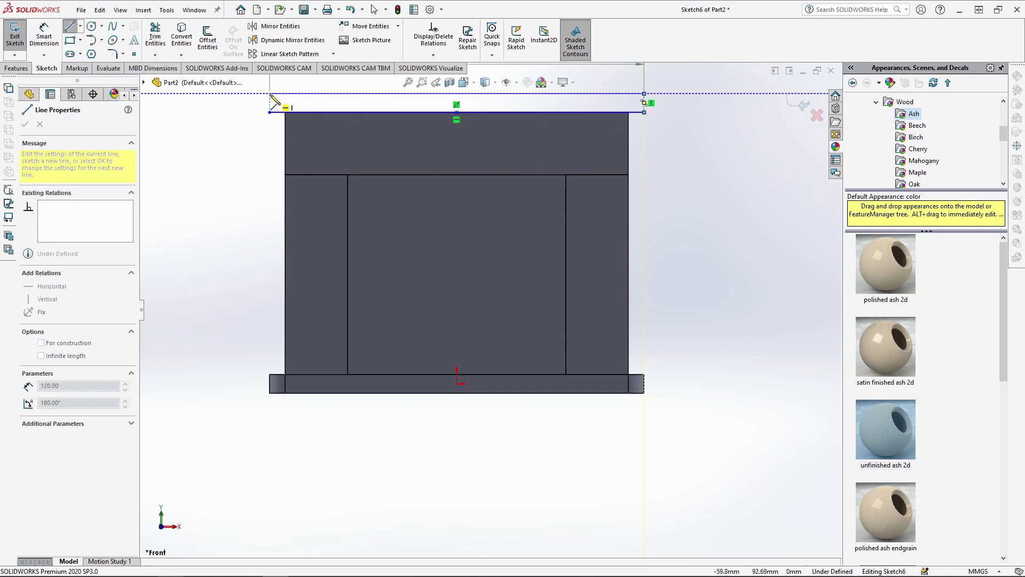
{"action": "left_click", "coordinate": [269, 93]}
{"action": "left_click", "coordinate": [270, 112]}
Extrude the thin top profile 25 mm as a separate body with Merge result off.
{"action": "left_click", "coordinate": [17, 68]}
{"action": "left_click", "coordinate": [20, 47]}
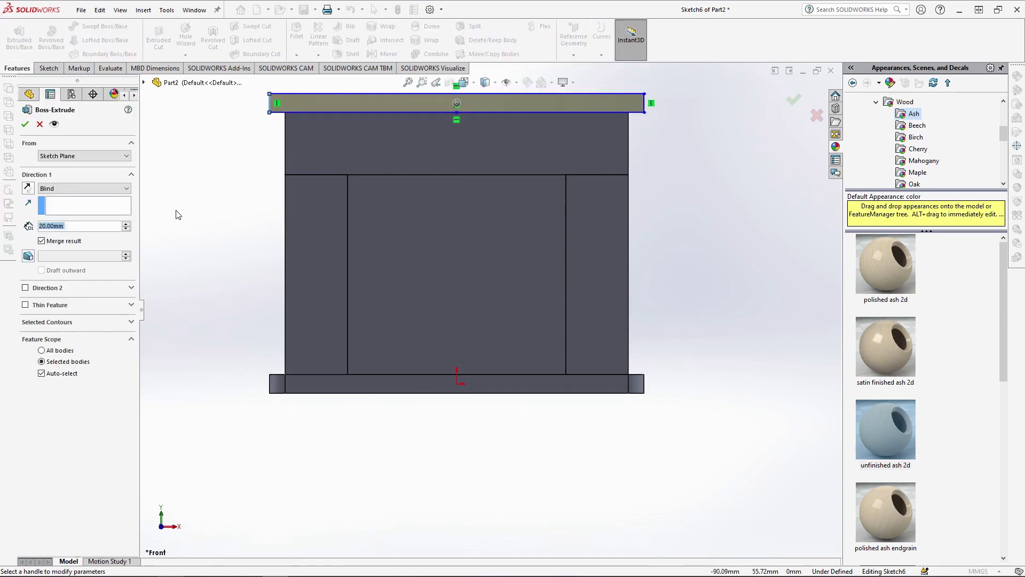
{"action": "key", "text": "Return"}
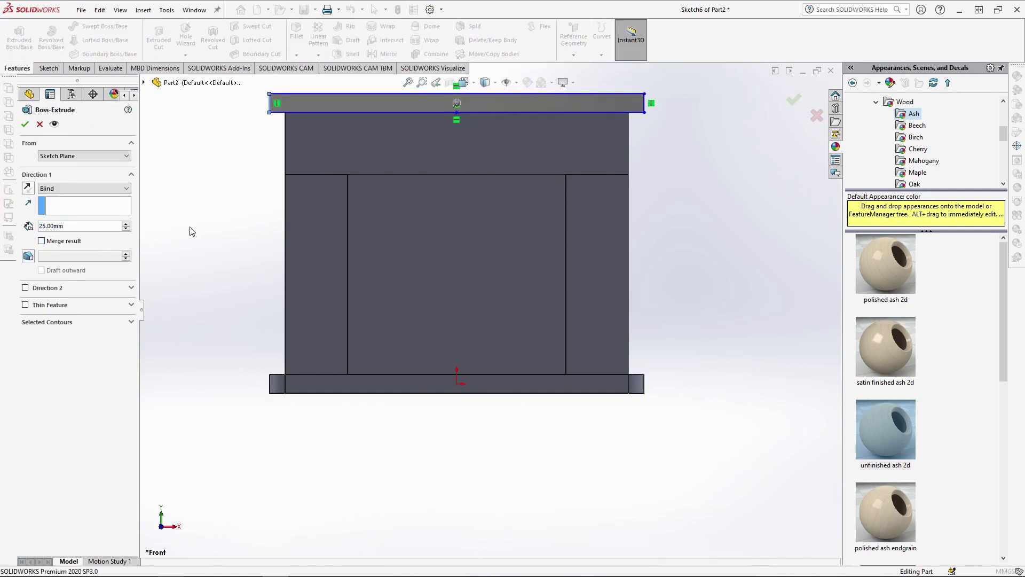
On the back panel's front face, sketch two circles side by side near the base, the larger about 6 mm in radius.
{"action": "middle_click_drag", "start_coordinate": [322, 264], "coordinate": [295, 308]}
{"action": "scroll", "coordinate": [331, 290], "scroll_direction": "up", "scroll_amount": 2}
{"action": "scroll", "coordinate": [473, 290], "scroll_direction": "down", "scroll_amount": 1}
{"action": "left_click", "coordinate": [473, 295]}
{"action": "left_click", "coordinate": [520, 262]}
{"action": "left_click", "coordinate": [463, 82]}
{"action": "left_click", "coordinate": [480, 127]}
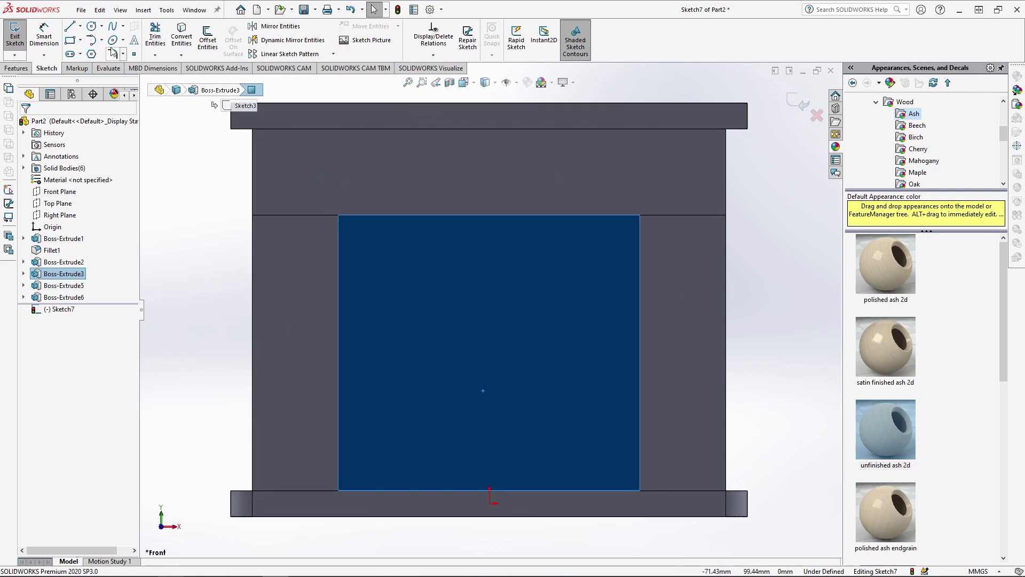
{"action": "left_click", "coordinate": [96, 28]}
{"action": "scroll", "coordinate": [473, 435], "scroll_direction": "up", "scroll_amount": 3}
{"action": "left_click", "coordinate": [459, 410]}
{"action": "left_click", "coordinate": [470, 459]}
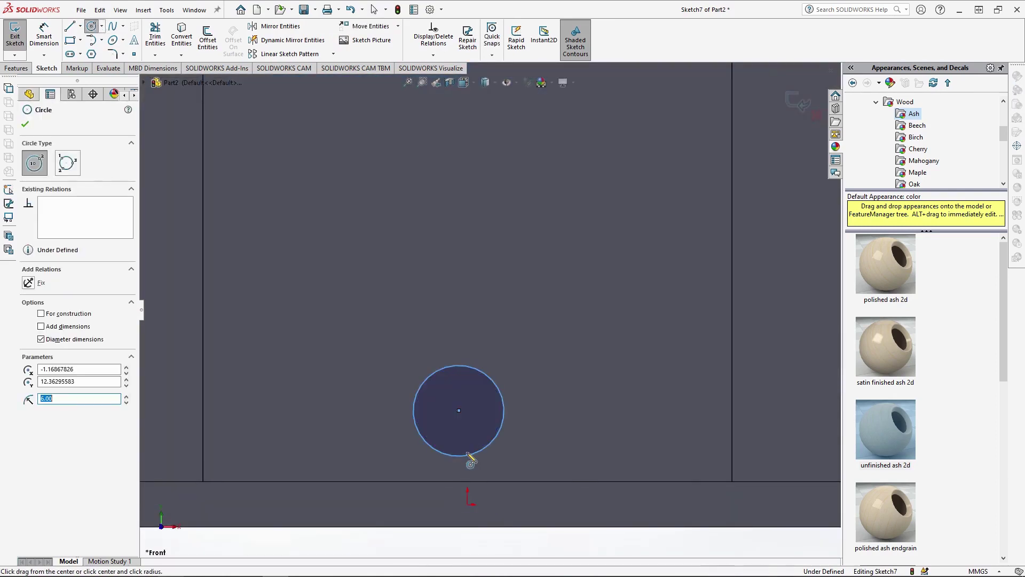
{"action": "left_click", "coordinate": [563, 423]}
{"action": "left_click", "coordinate": [561, 456]}
Move both circles down with Move Entities so they rest on the base's top edge, nearly touching each other.
{"action": "left_click", "coordinate": [368, 26]}
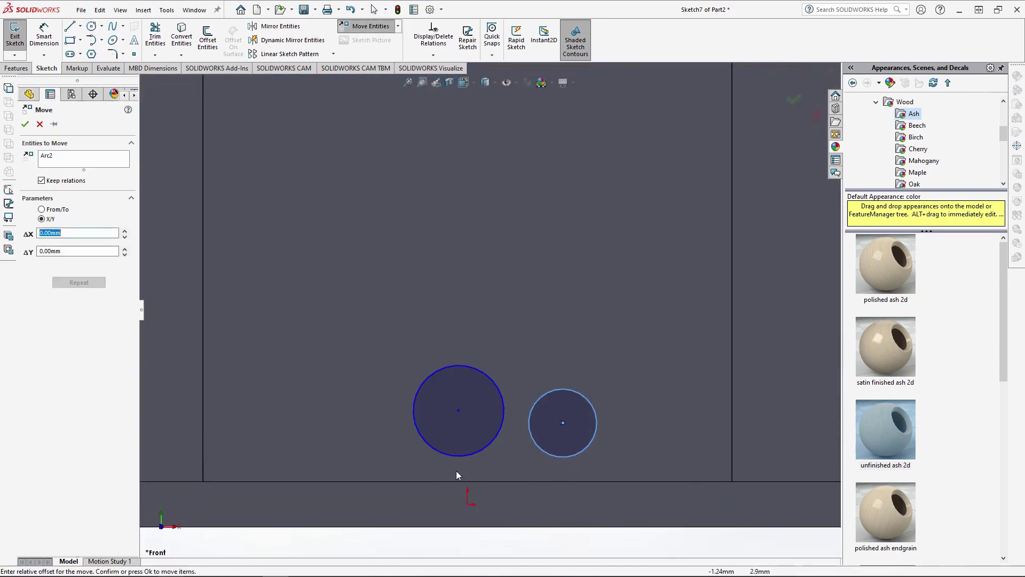
{"action": "left_click", "coordinate": [564, 461]}
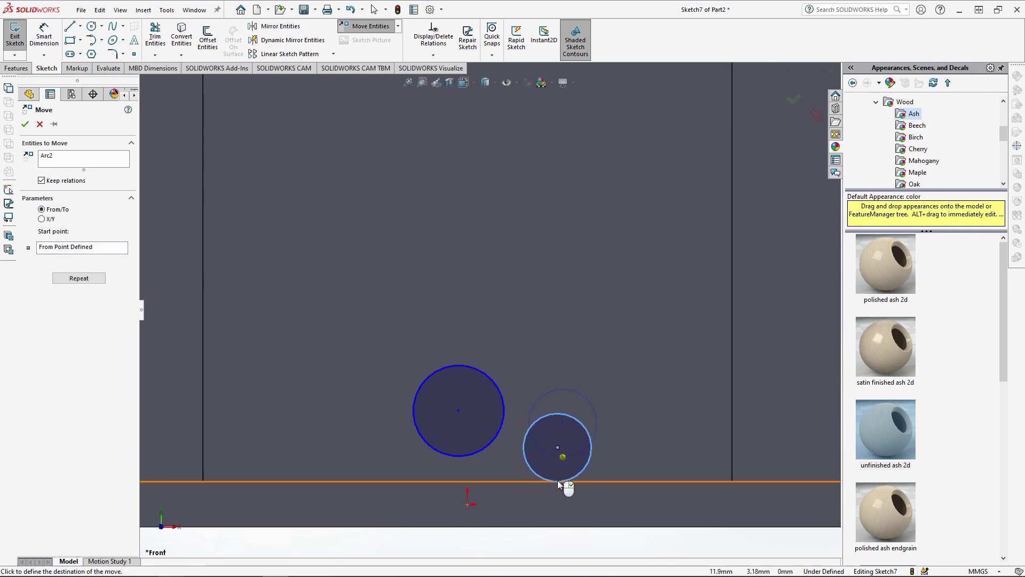
{"action": "left_click", "coordinate": [542, 484]}
{"action": "left_click", "coordinate": [459, 455]}
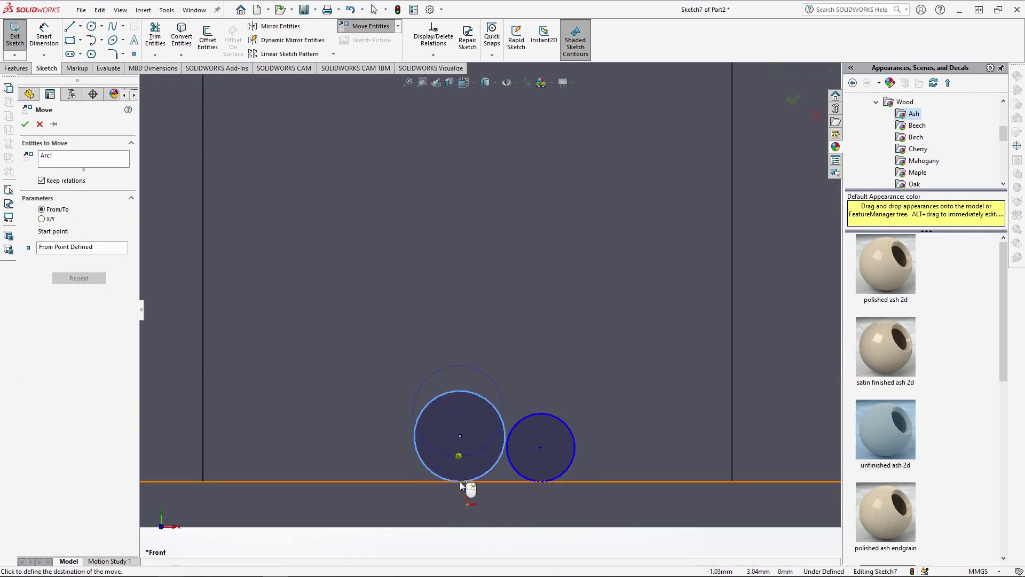
{"action": "left_click", "coordinate": [459, 481]}
{"action": "key", "text": "Return"}
Stack copies of the circles: a large one above the two originals, a small one left of the row and another above it.
{"action": "left_click", "coordinate": [476, 513]}
{"action": "left_click", "coordinate": [524, 414]}
{"action": "left_click_drag", "start_coordinate": [541, 447], "coordinate": [615, 380], "text": "ctrl"}
{"action": "key", "text": "Return"}
{"action": "left_click", "coordinate": [562, 488]}
{"action": "left_click", "coordinate": [379, 481]}
{"action": "key", "text": "Return"}
{"action": "left_click", "coordinate": [615, 414]}
{"action": "left_click", "coordinate": [401, 415]}
Paste a small circle and move it to the right end of the lower row, then shift the upper large circle right to rest above it.
{"action": "key", "text": "ctrl+v"}
{"action": "left_click", "coordinate": [353, 29]}
{"action": "left_click", "coordinate": [648, 442]}
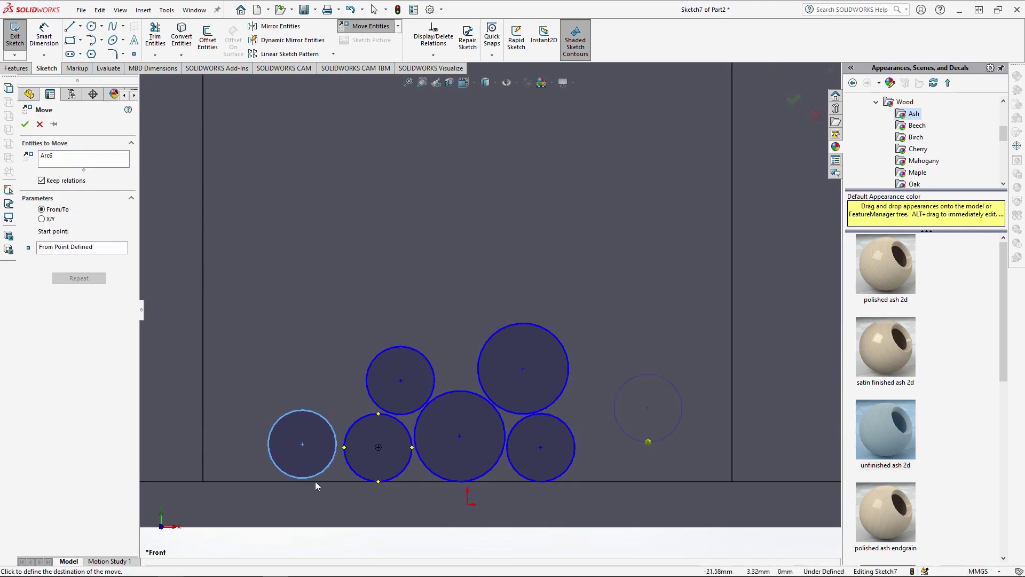
{"action": "left_click", "coordinate": [614, 482]}
{"action": "left_click", "coordinate": [551, 406]}
{"action": "left_click", "coordinate": [353, 29]}
{"action": "left_click", "coordinate": [554, 403]}
{"action": "left_click", "coordinate": [607, 408]}
Paste another small circle and move it into the upper row, between the small circle and the large one.
{"action": "key", "text": "ctrl+v"}
{"action": "left_click", "coordinate": [353, 29]}
{"action": "left_click", "coordinate": [677, 450]}
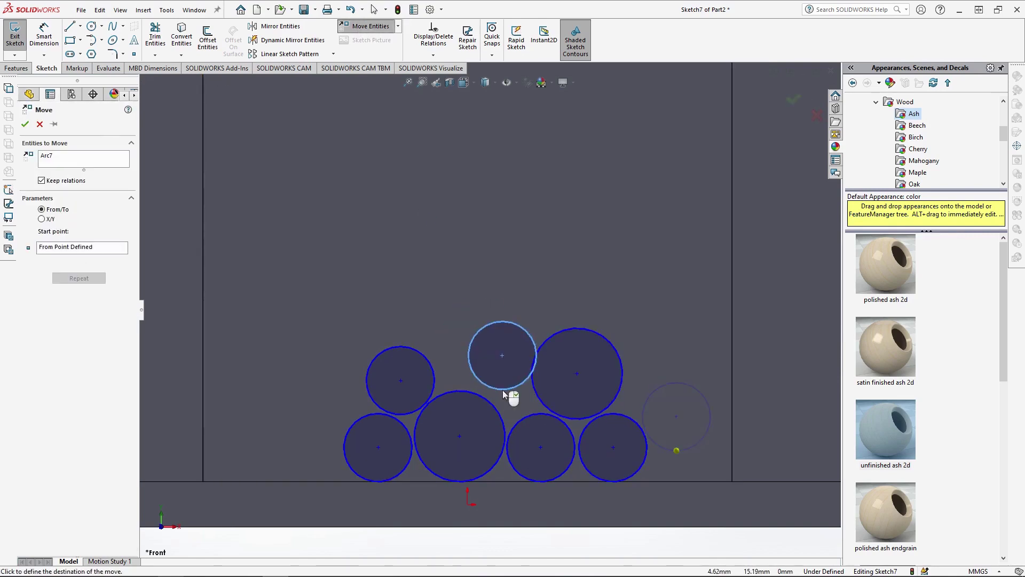
{"action": "left_click", "coordinate": [496, 397]}
Extrude the seven log circles 12 mm forward as separate bodies with Merge result off.
{"action": "scroll", "coordinate": [538, 396], "scroll_direction": "up", "scroll_amount": 5}
{"action": "middle_click_drag", "start_coordinate": [537, 396], "coordinate": [475, 422]}
{"action": "left_click", "coordinate": [16, 68]}
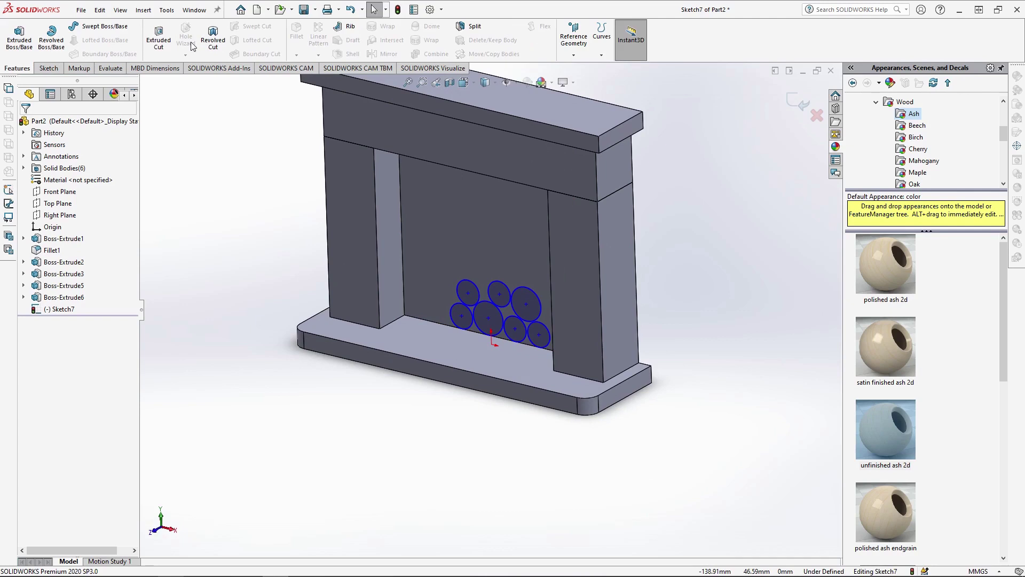
{"action": "left_click", "coordinate": [19, 40]}
{"action": "left_click", "coordinate": [62, 242]}
{"action": "type", "text": "10"}
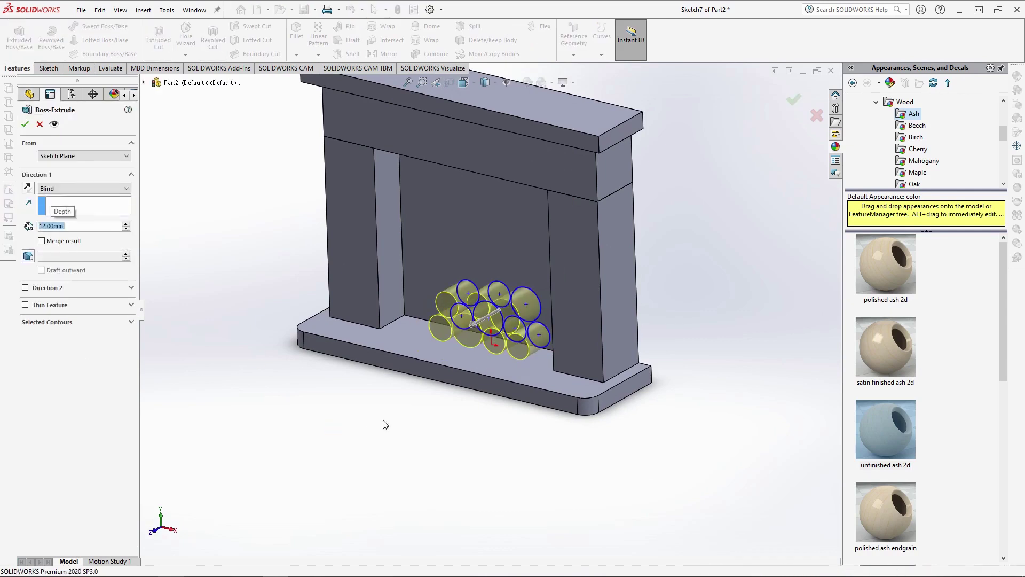
{"action": "key", "text": "Return"}
{"action": "key", "text": "Return"}
{"action": "left_click", "coordinate": [385, 425]}
Show the model in isometric view and save the part as Fireplace.
{"action": "key", "text": "ctrl+7"}
{"action": "key", "text": "ctrl+s"}
{"action": "type", "text": "Fireplace"}
{"action": "key", "text": "Return"}
Apply a wood appearance to the seven log bodies and grey to dark appearances to the remaining fireplace bodies.
{"action": "left_click", "coordinate": [24, 168]}
{"action": "left_click", "coordinate": [83, 321]}
{"action": "left_click", "coordinate": [80, 250], "text": "shift"}
{"action": "double_click", "coordinate": [876, 440]}
{"action": "left_click", "coordinate": [71, 238]}
{"action": "left_click", "coordinate": [79, 192], "text": "shift"}
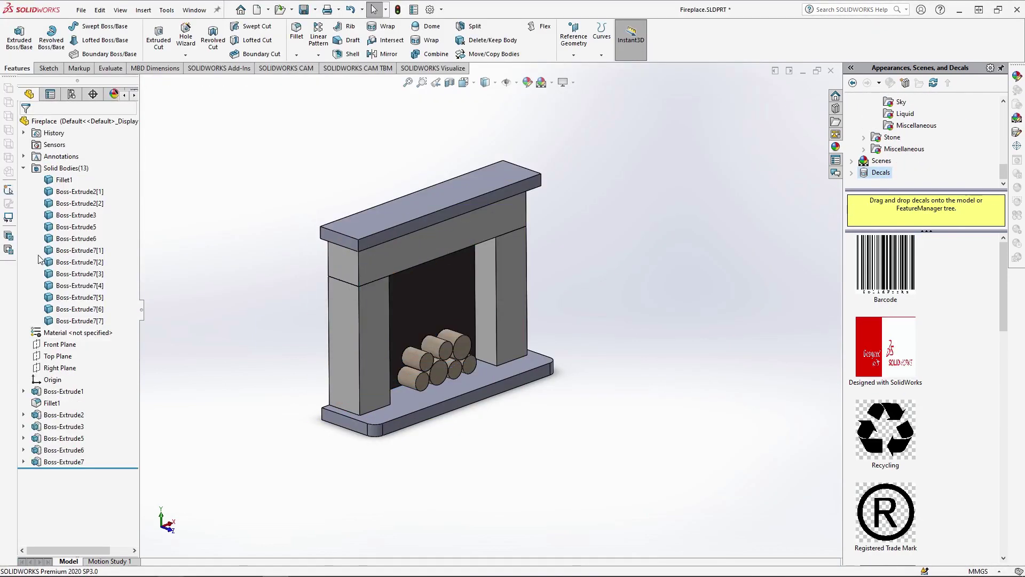
{"action": "left_click", "coordinate": [86, 203]}
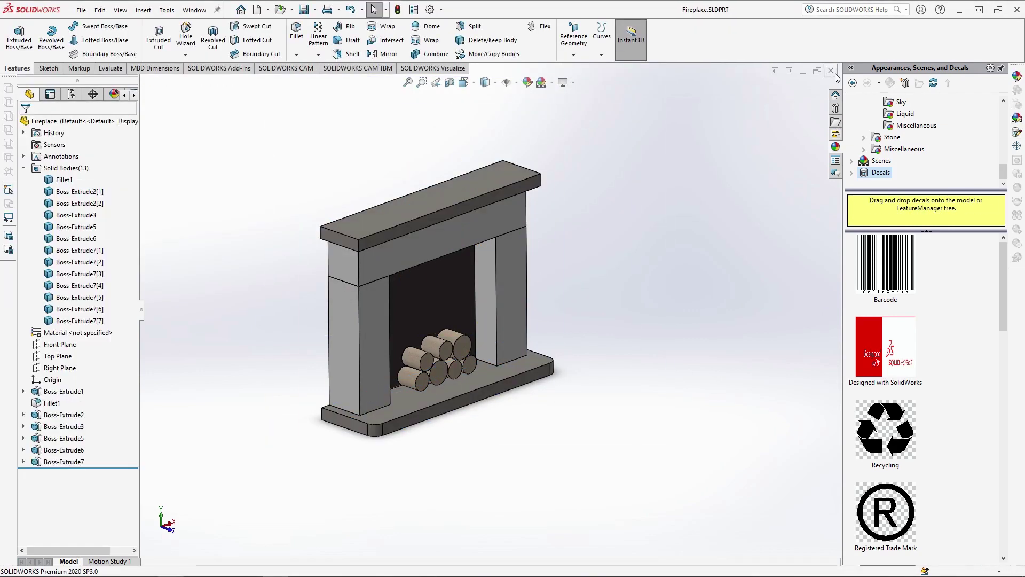
Close the fireplace part and, in a new part, sketch a 106 x 45 mm center rectangle on the Top Plane, centered on the origin.
{"action": "left_click", "coordinate": [832, 72]}
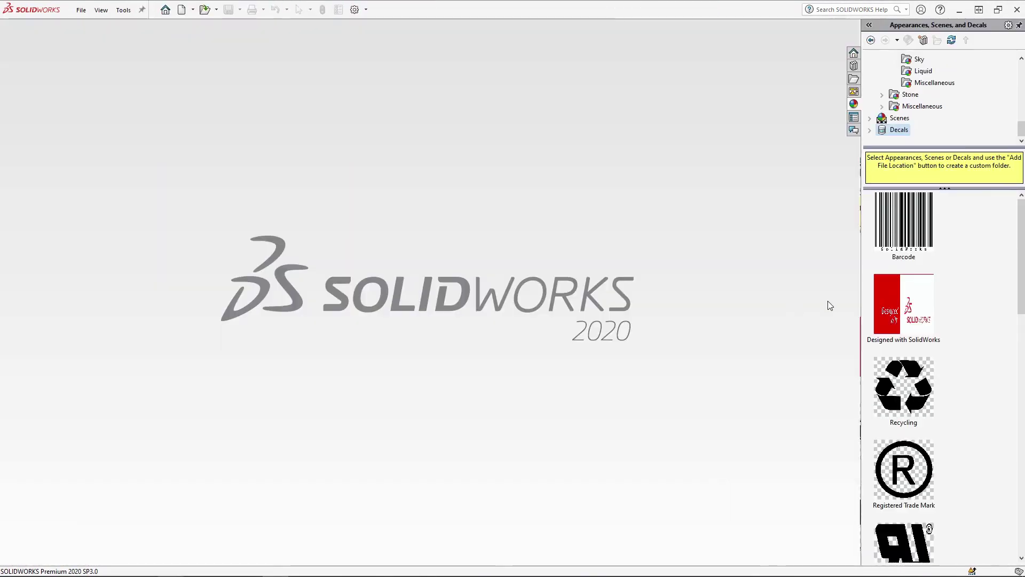
{"action": "key", "text": "ctrl+n"}
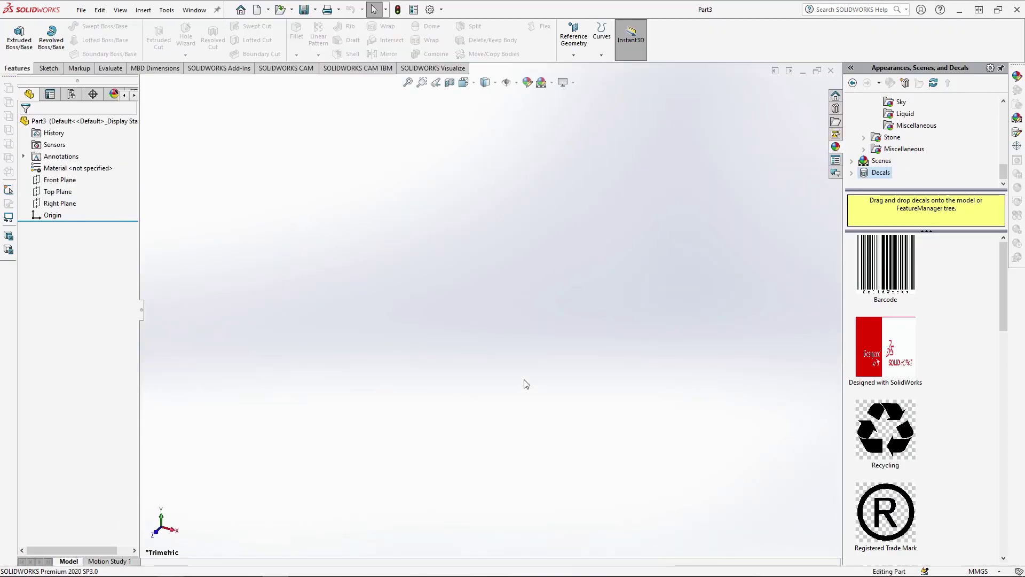
{"action": "left_click", "coordinate": [57, 191]}
{"action": "left_click", "coordinate": [85, 178]}
{"action": "left_click", "coordinate": [79, 41]}
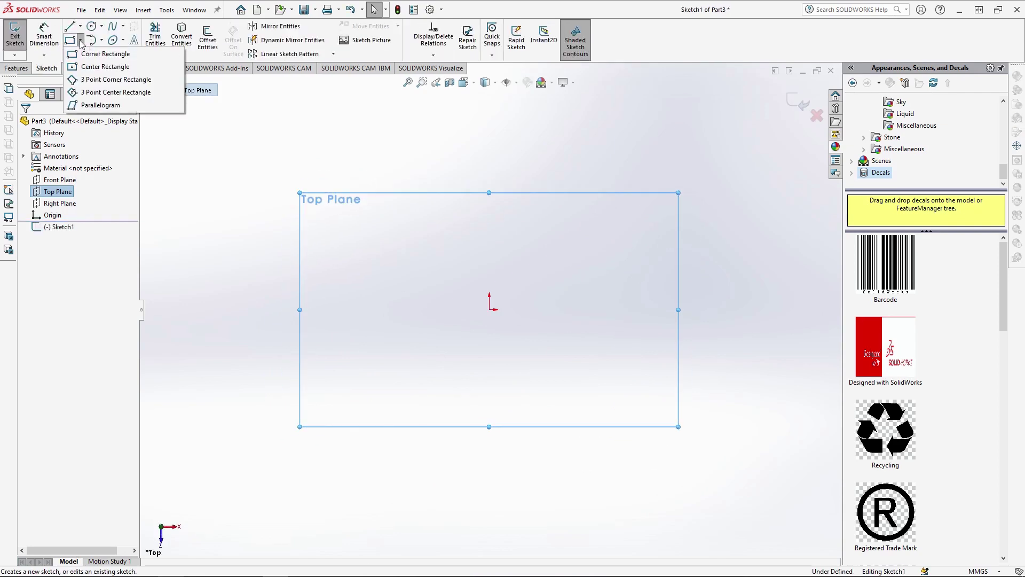
{"action": "left_click", "coordinate": [97, 63]}
{"action": "left_click", "coordinate": [489, 310]}
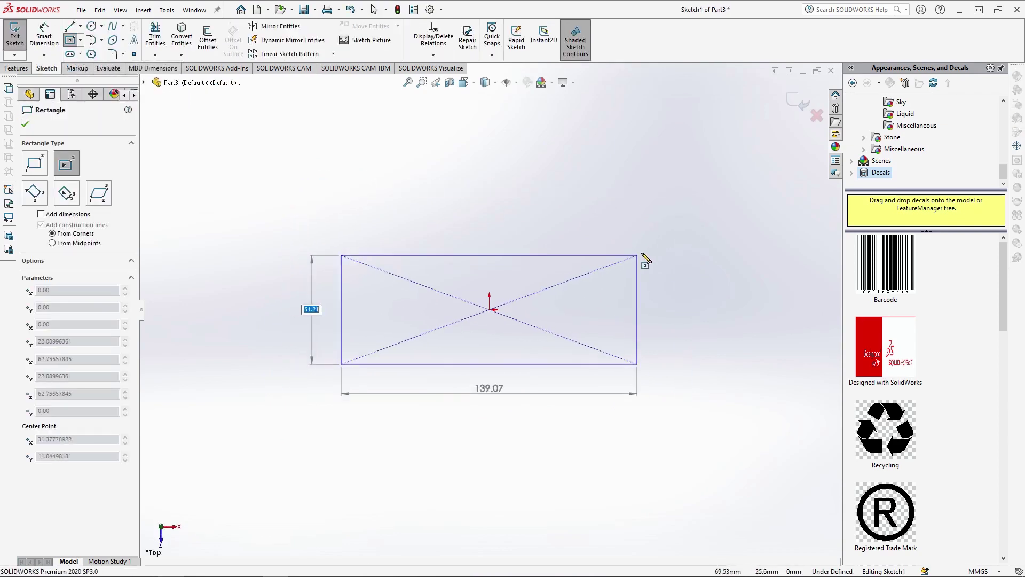
{"action": "type", "text": "45"}
{"action": "key", "text": "Tab"}
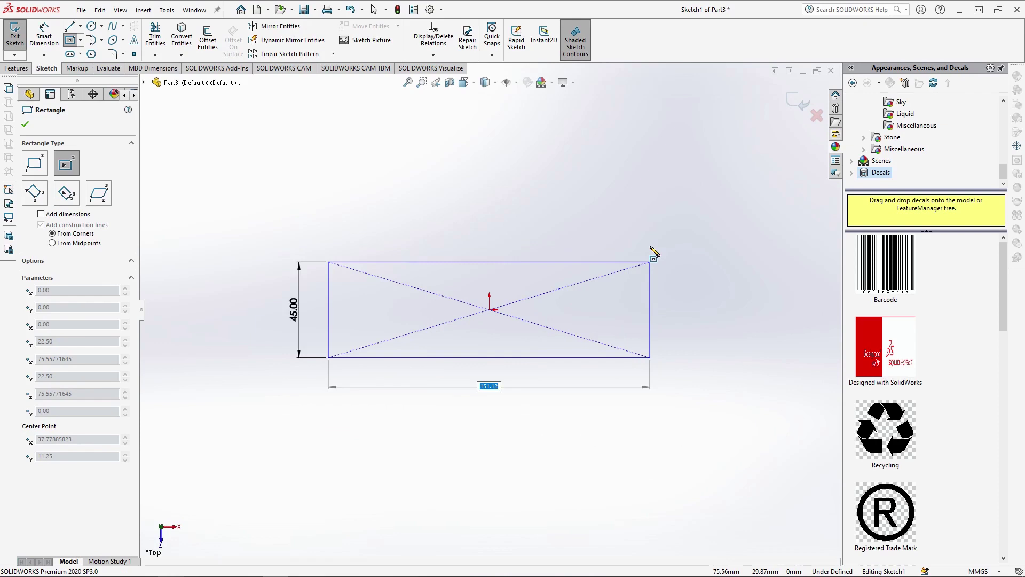
{"action": "key", "text": "Return"}
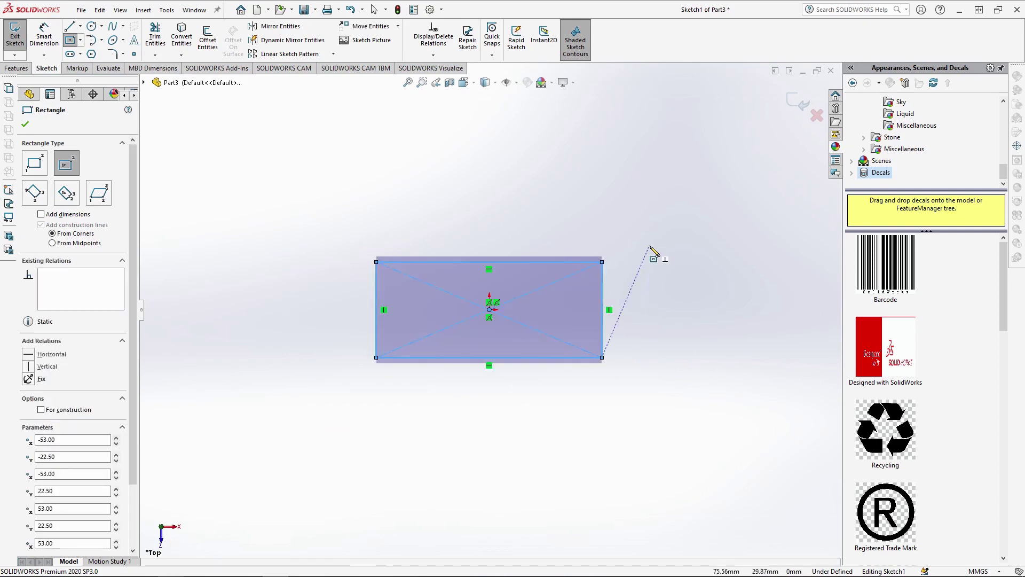
Extrude the rectangle 6 mm upward into a flat plate.
{"action": "left_click", "coordinate": [16, 68]}
{"action": "left_click", "coordinate": [19, 39]}
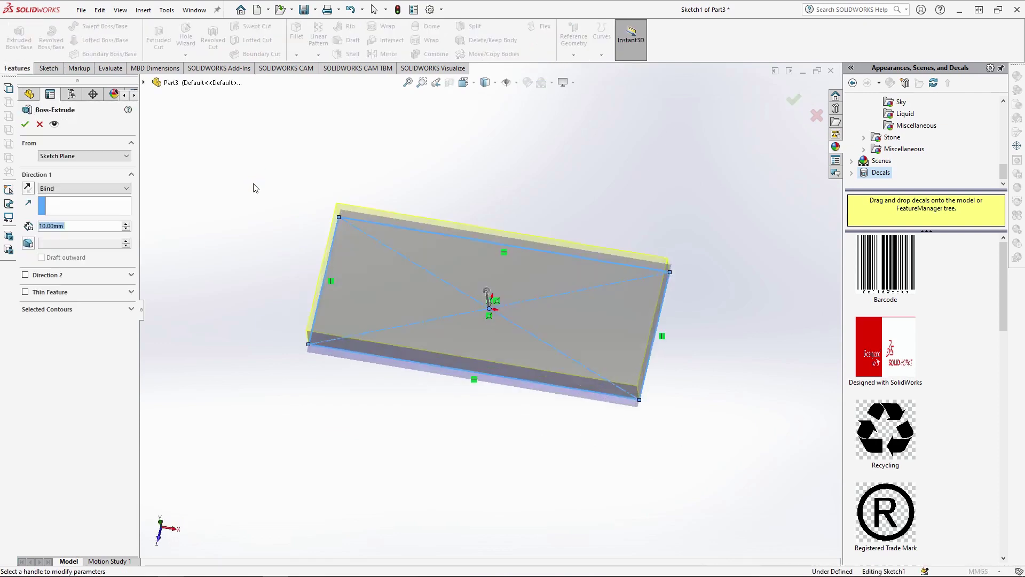
{"action": "key", "text": "Return"}
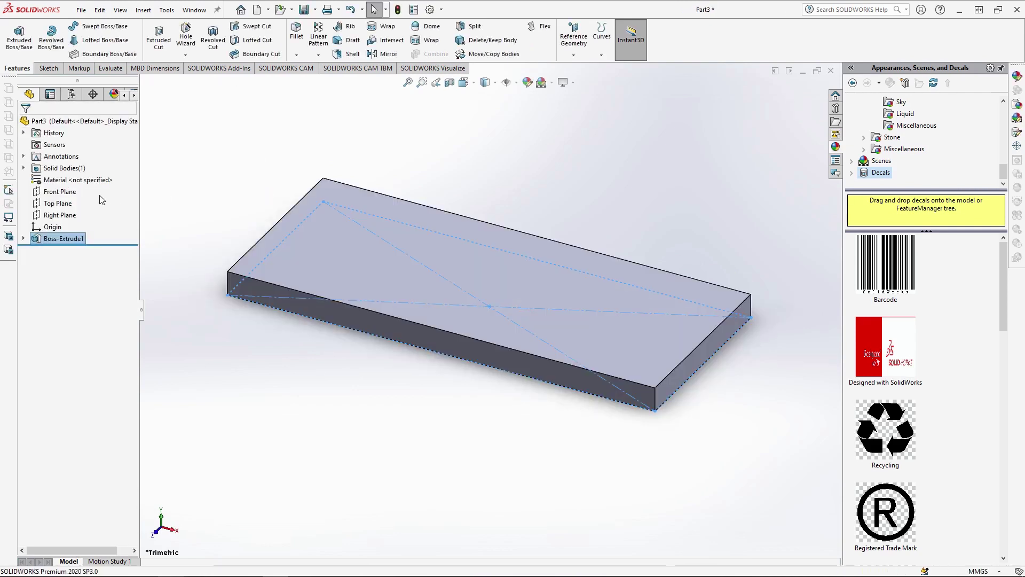
Start an end-panel profile on the plate's long front face: down its left edge, 3 mm inward, 11 mm down, then 6 mm outward.
{"action": "left_click", "coordinate": [316, 315]}
{"action": "left_click", "coordinate": [370, 296]}
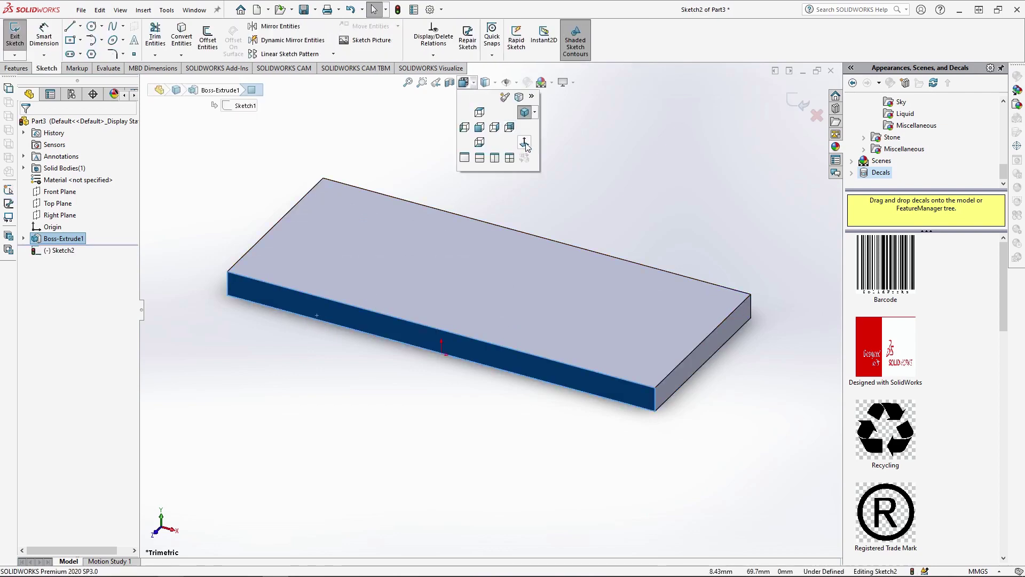
{"action": "left_click", "coordinate": [70, 27]}
{"action": "left_click", "coordinate": [222, 295]}
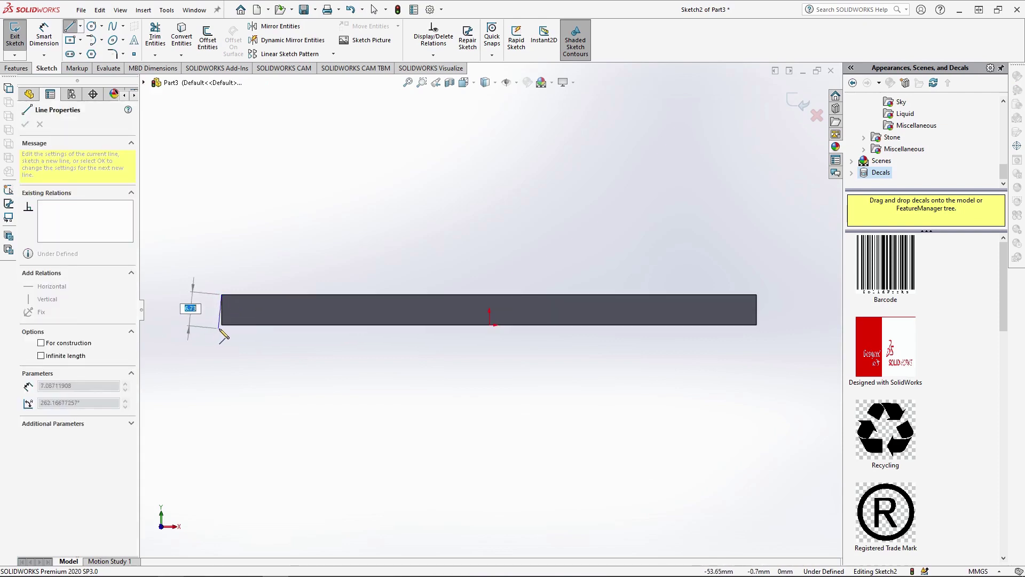
{"action": "left_click", "coordinate": [223, 325]}
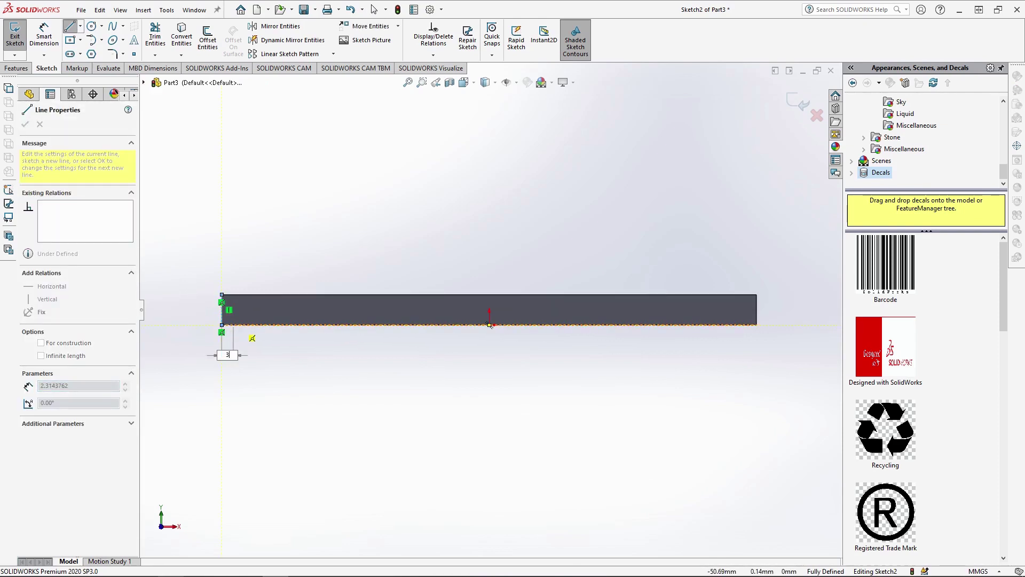
{"action": "type", "text": "3"}
{"action": "key", "text": "Return"}
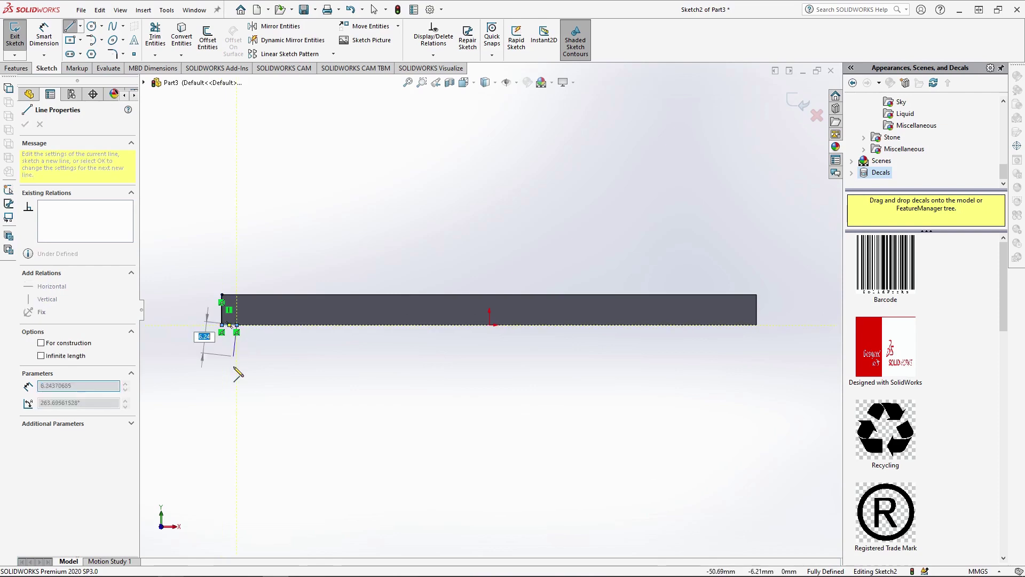
{"action": "type", "text": "11"}
{"action": "key", "text": "Return"}
{"action": "type", "text": "63"}
{"action": "key", "text": "Return"}
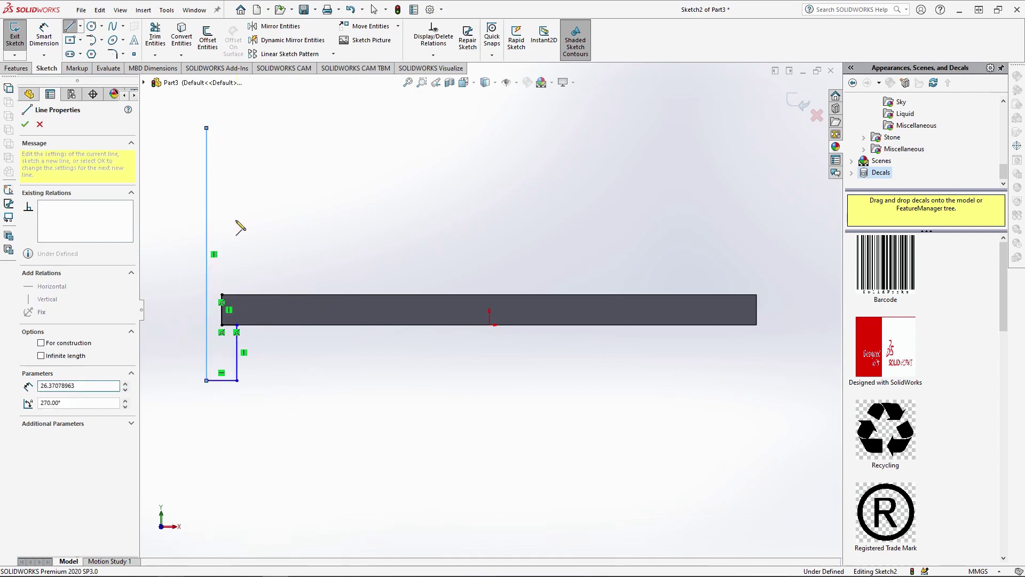
Close the end-panel profile with a tall vertical line, a 6 mm top line, and lines returning to the plate's top left corner.
{"action": "key", "text": "Return"}
{"action": "type", "text": "6"}
{"action": "key", "text": "Return"}
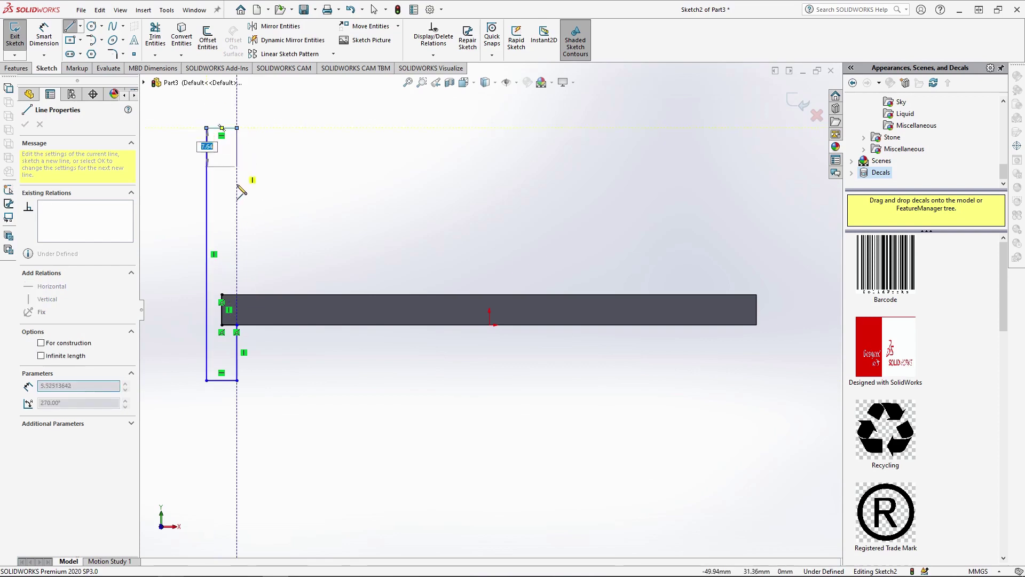
{"action": "left_click", "coordinate": [236, 294]}
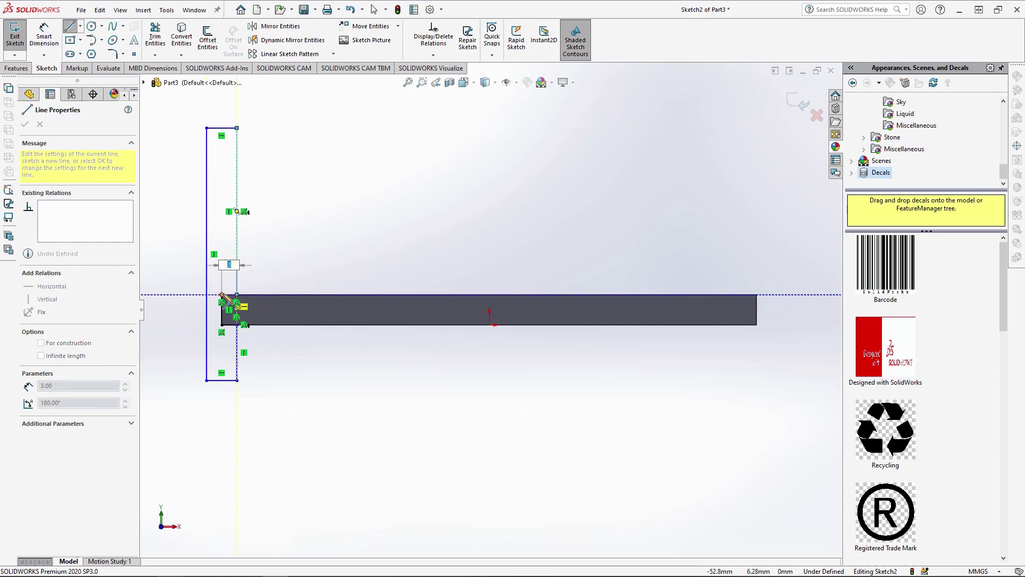
{"action": "left_click", "coordinate": [221, 294]}
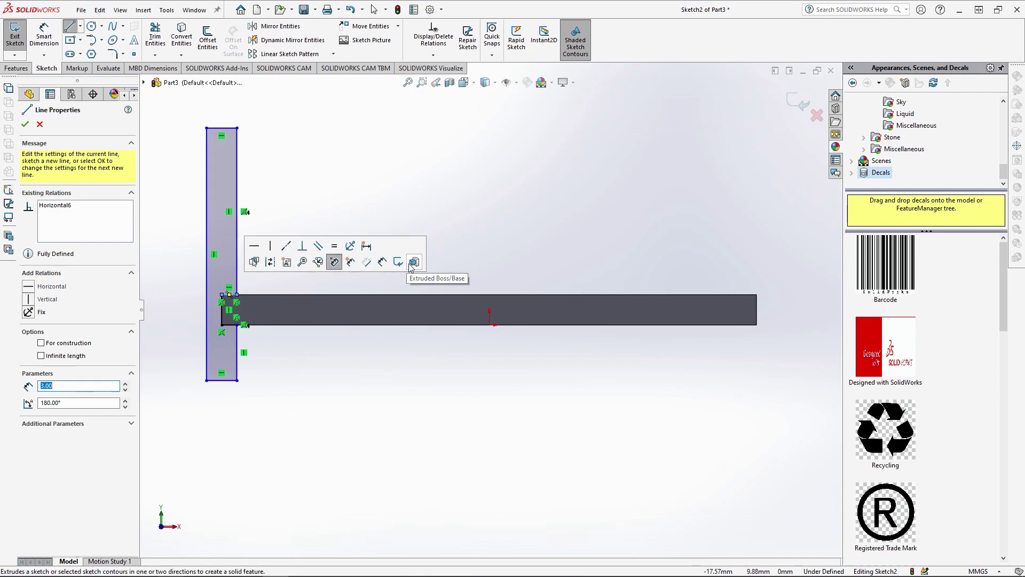
Extrude the end-panel profile up to the plate's back corner vertex as a separate body with Merge result off.
{"action": "left_click", "coordinate": [374, 264]}
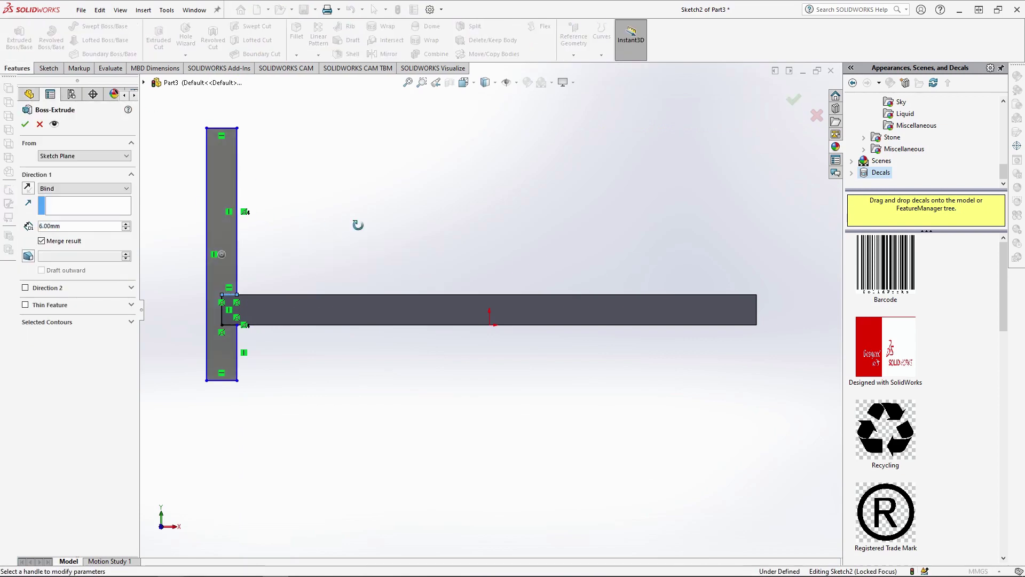
{"action": "middle_click_drag", "start_coordinate": [344, 230], "coordinate": [324, 293]}
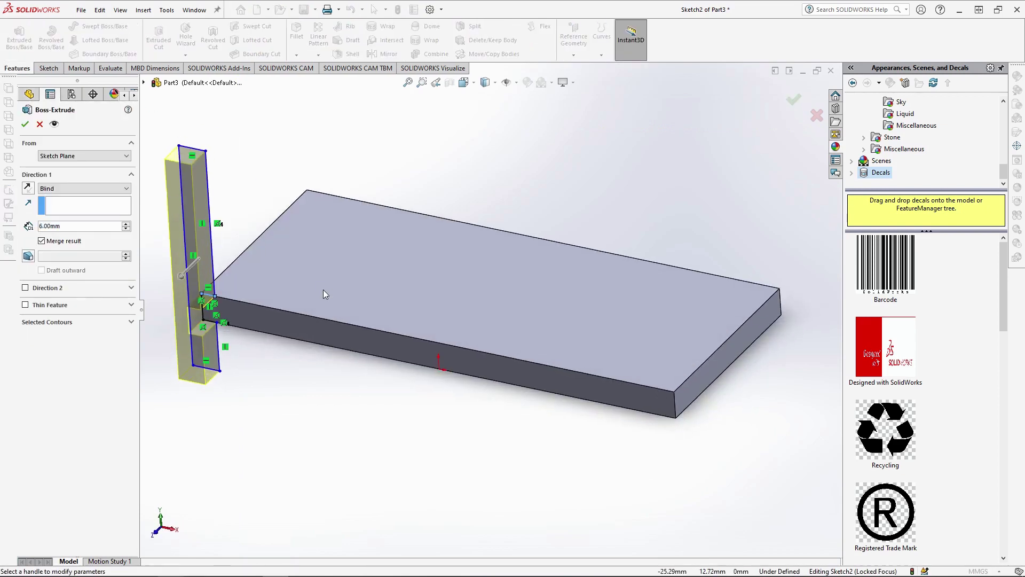
{"action": "left_click", "coordinate": [307, 189]}
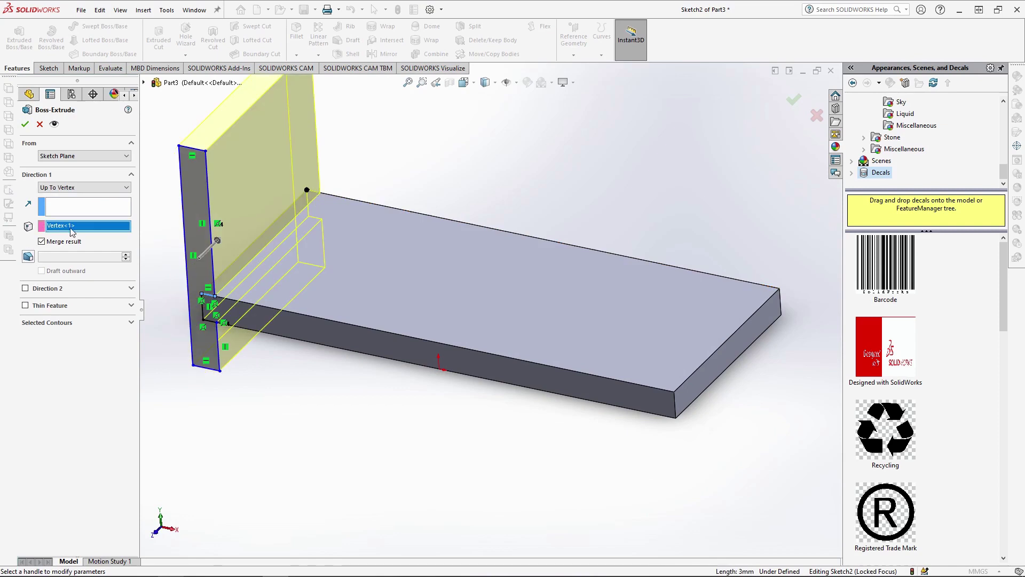
{"action": "left_click", "coordinate": [25, 125]}
Fillet the end panel's top front corner edge with a 5 mm radius.
{"action": "middle_click_drag", "start_coordinate": [349, 411], "coordinate": [428, 354]}
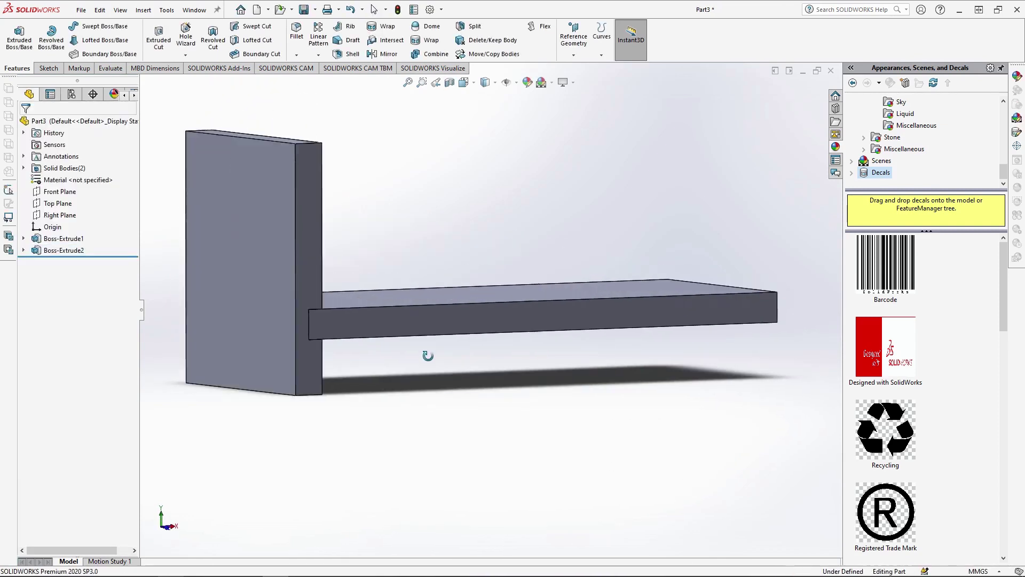
{"action": "left_click", "coordinate": [321, 144]}
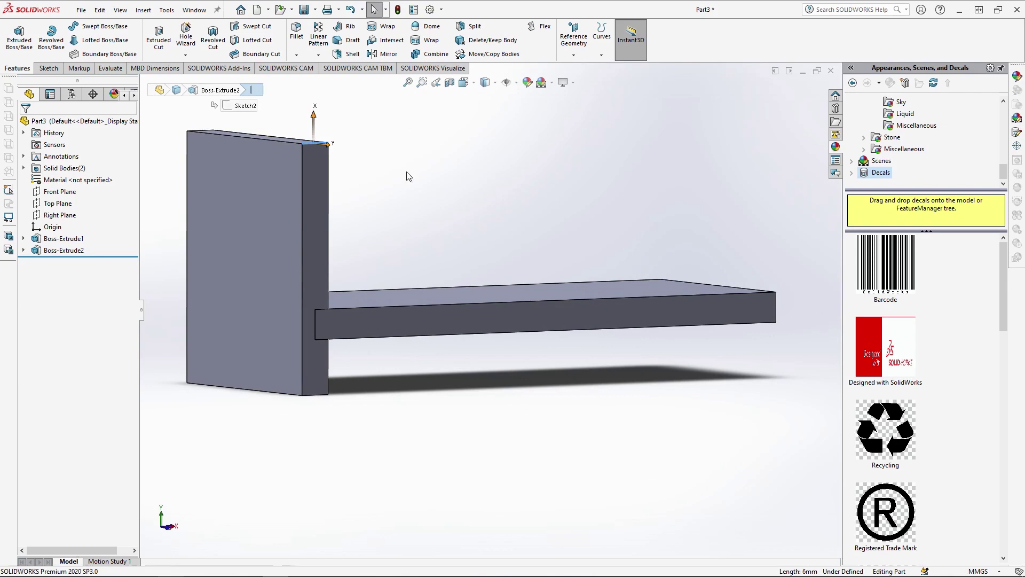
{"action": "type", "text": "f5"}
{"action": "key", "text": "Return"}
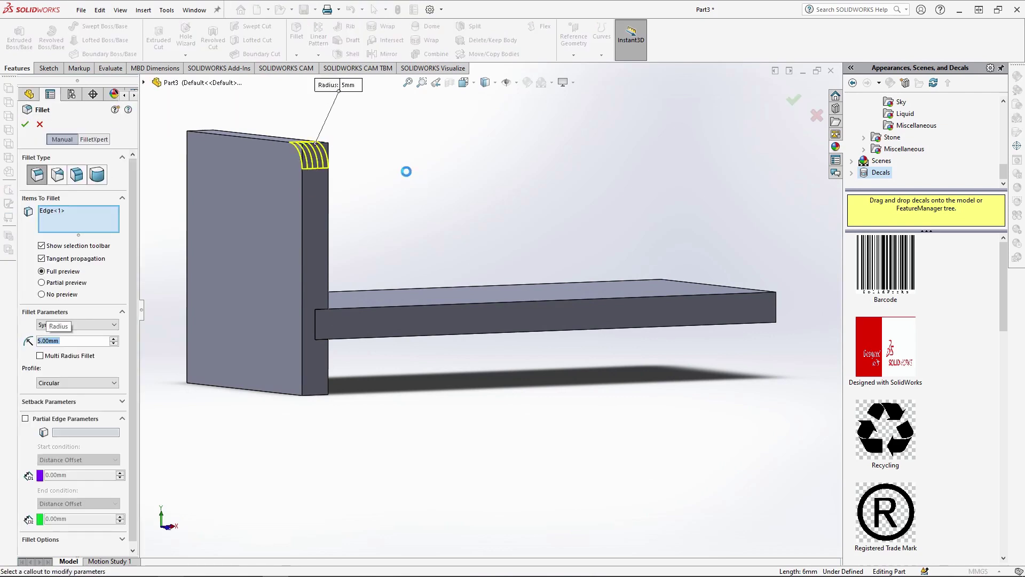
{"action": "key", "text": "Return"}
Sketch a 34 mm wide, 12 mm tall center rectangle on the end panel's outer face, centred on the bottom edge's midpoint.
{"action": "left_click", "coordinate": [267, 224]}
{"action": "left_click", "coordinate": [321, 206]}
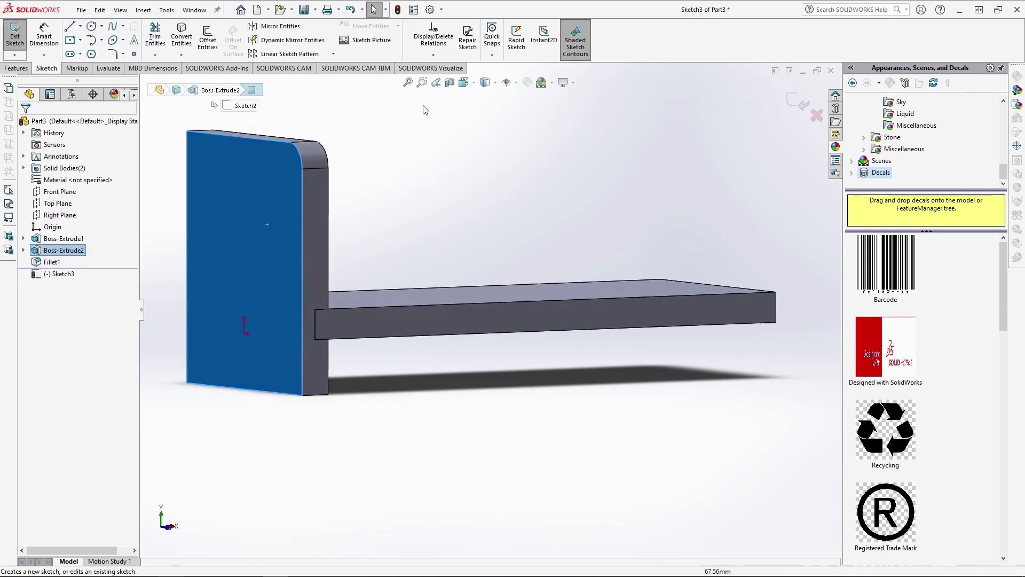
{"action": "left_click", "coordinate": [465, 87]}
{"action": "left_click", "coordinate": [524, 143]}
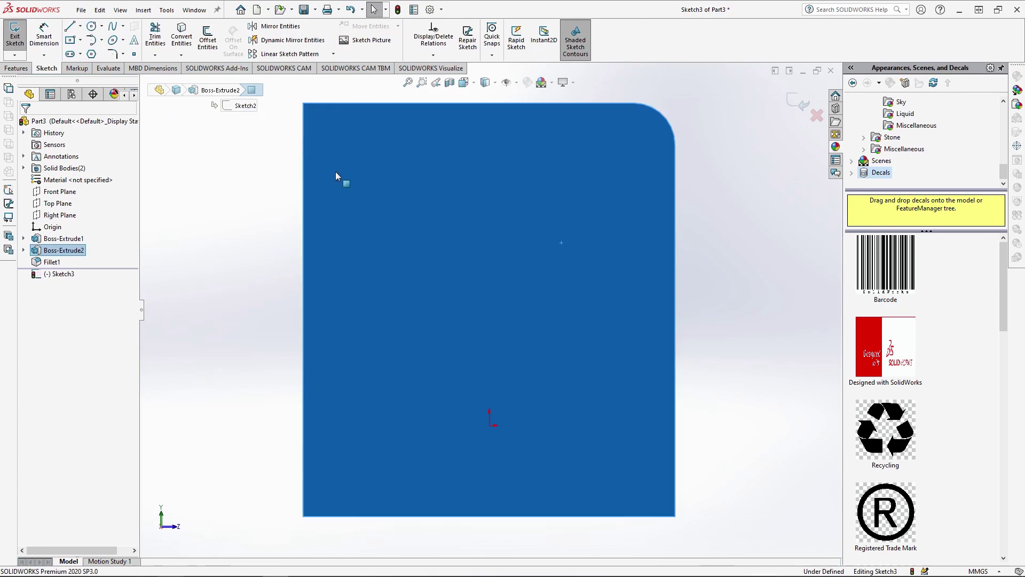
{"action": "left_click", "coordinate": [70, 41]}
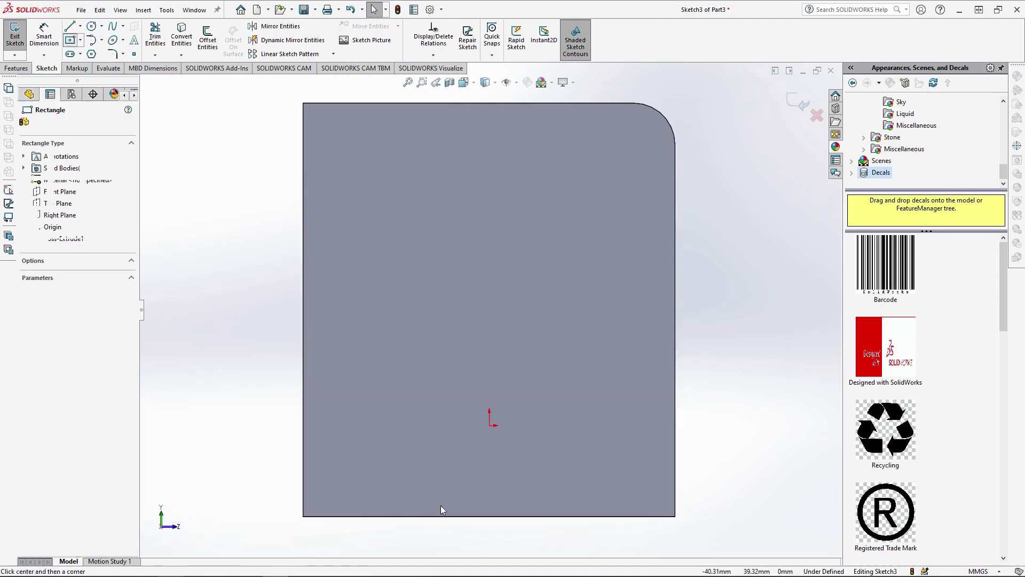
{"action": "left_click", "coordinate": [488, 516]}
{"action": "left_click", "coordinate": [600, 468]}
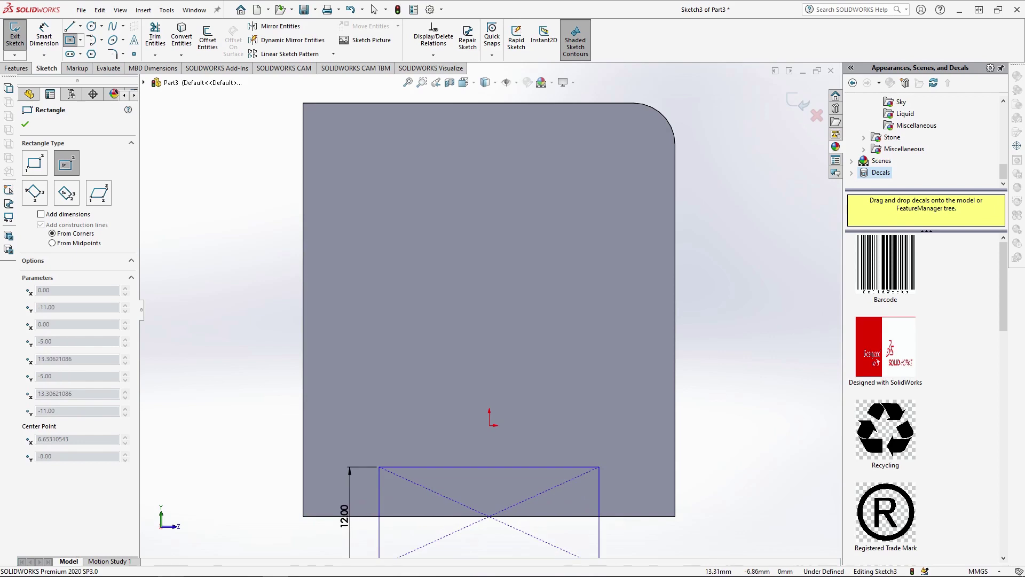
{"action": "type", "text": "34"}
{"action": "key", "text": "Return"}
Draw construction lines from the end panel's top left corner, 6 mm along the top edge and 6 mm down.
{"action": "middle_click_drag", "start_coordinate": [563, 484], "coordinate": [545, 449], "text": "ctrl"}
{"action": "scroll", "coordinate": [486, 305], "scroll_direction": "up", "scroll_amount": 2}
{"action": "scroll", "coordinate": [436, 113], "scroll_direction": "down", "scroll_amount": 1}
{"action": "left_click", "coordinate": [80, 26]}
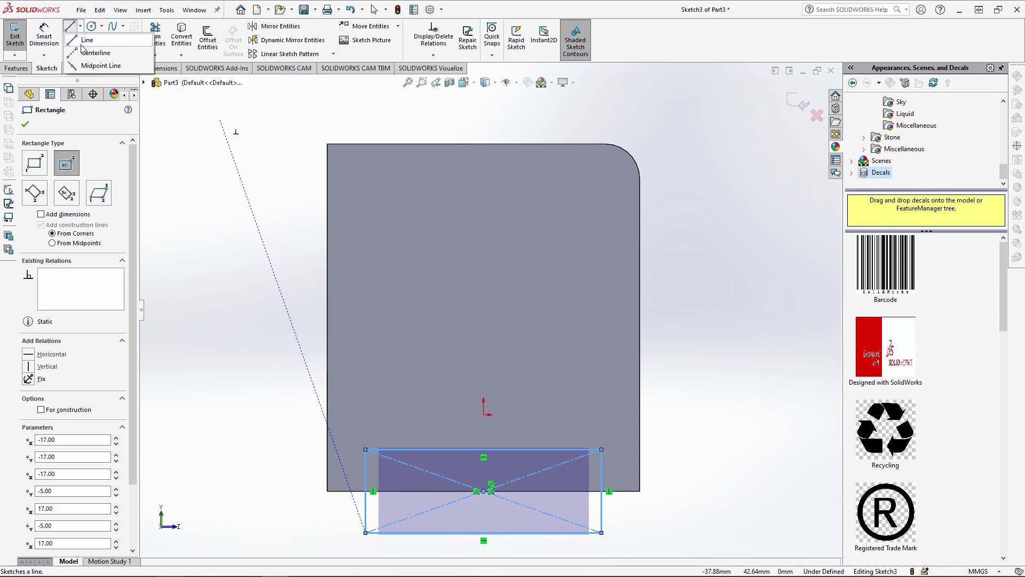
{"action": "left_click", "coordinate": [90, 43]}
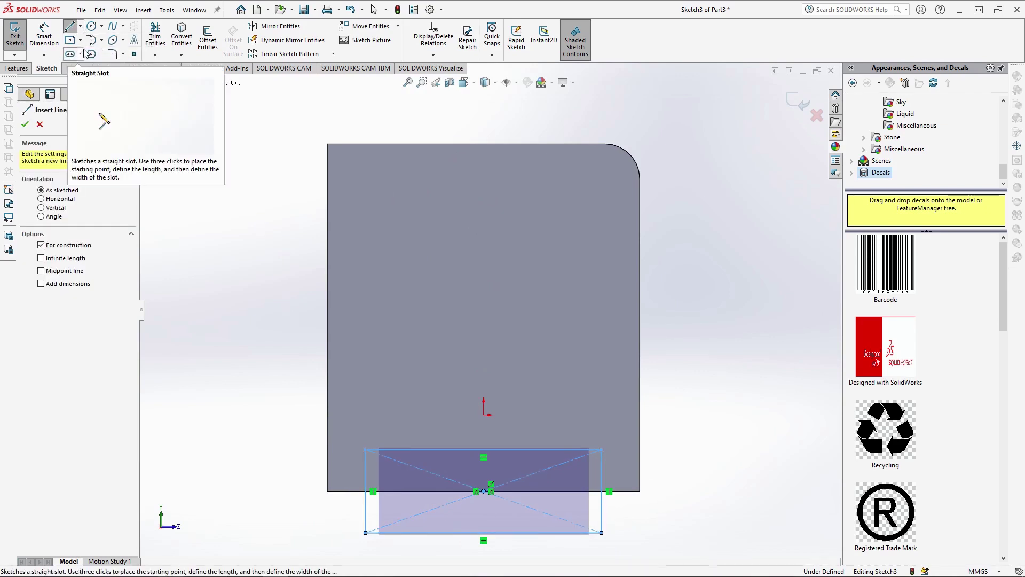
{"action": "left_click", "coordinate": [328, 144]}
{"action": "left_click", "coordinate": [369, 144]}
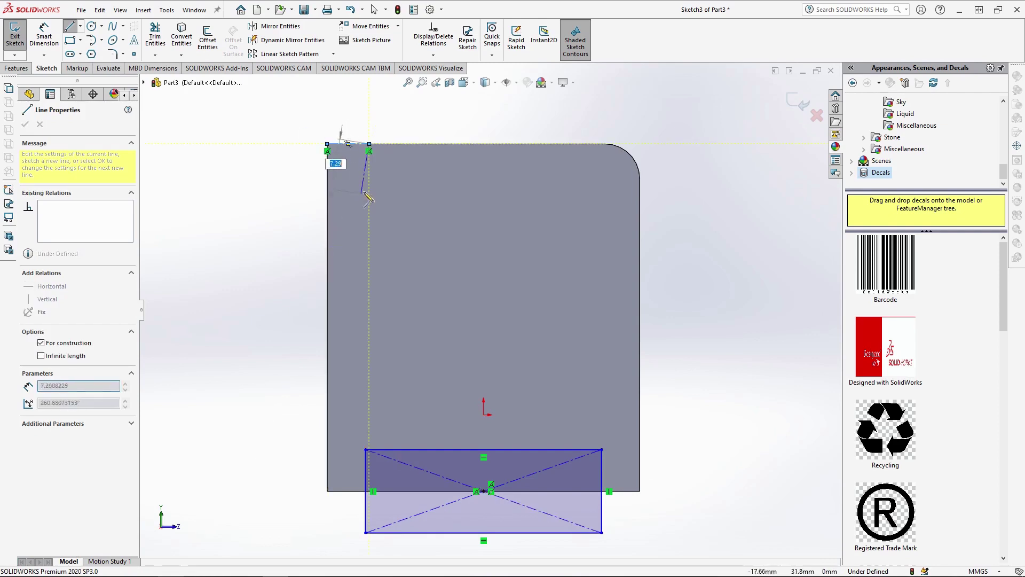
{"action": "type", "text": "6"}
{"action": "key", "text": "Return"}
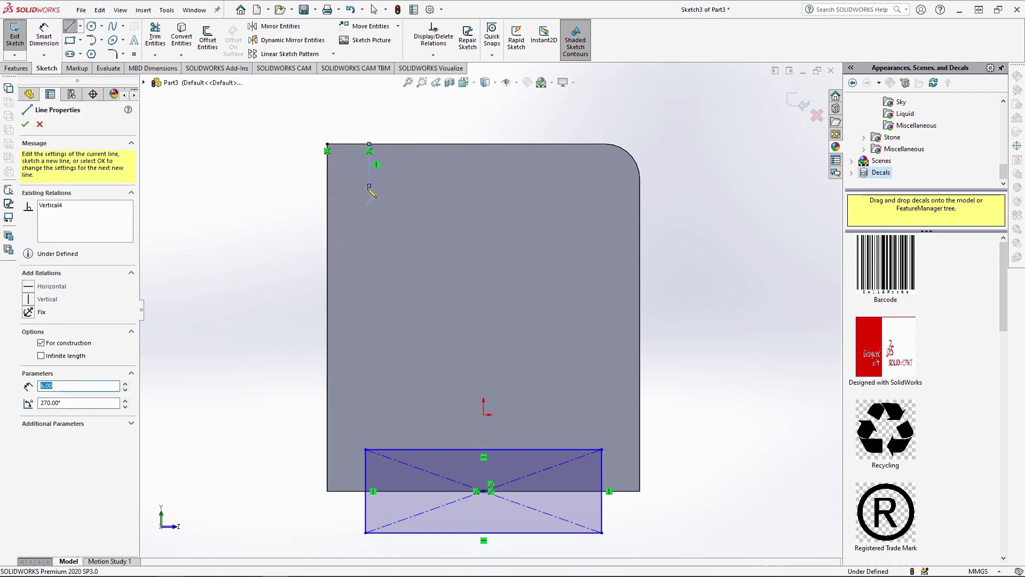
{"action": "key", "text": "Escape"}
Sketch a 4 mm wide, 20 mm tall corner rectangle starting from the lower end of the construction line.
{"action": "left_click", "coordinate": [70, 41]}
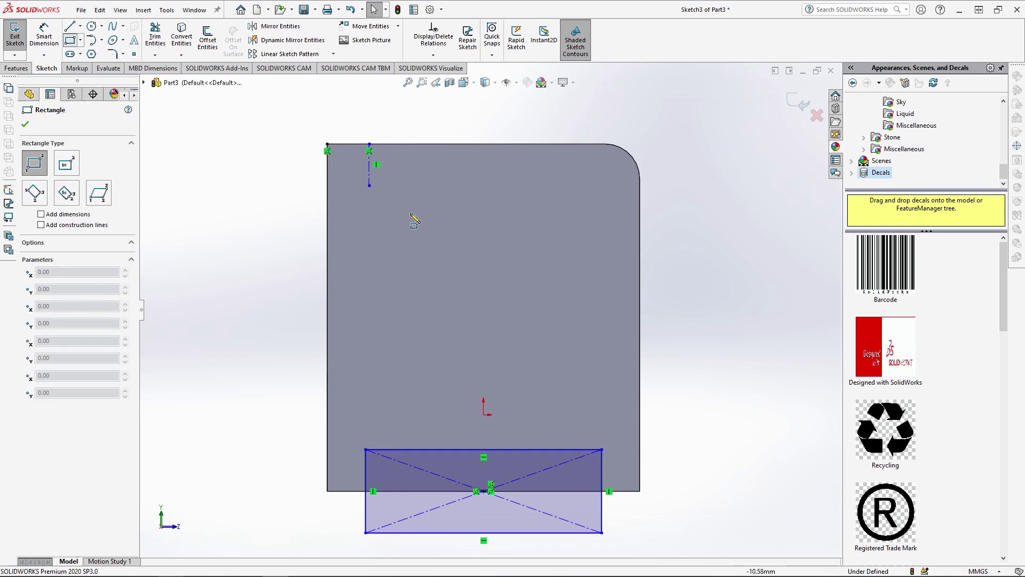
{"action": "left_click", "coordinate": [369, 185]}
{"action": "type", "text": "20"}
{"action": "key", "text": "Return"}
{"action": "type", "text": "4"}
{"action": "key", "text": "Return"}
Pattern the narrow rectangle along the X-axis into 5 instances with 7.5 mm spacing.
{"action": "left_click", "coordinate": [303, 53]}
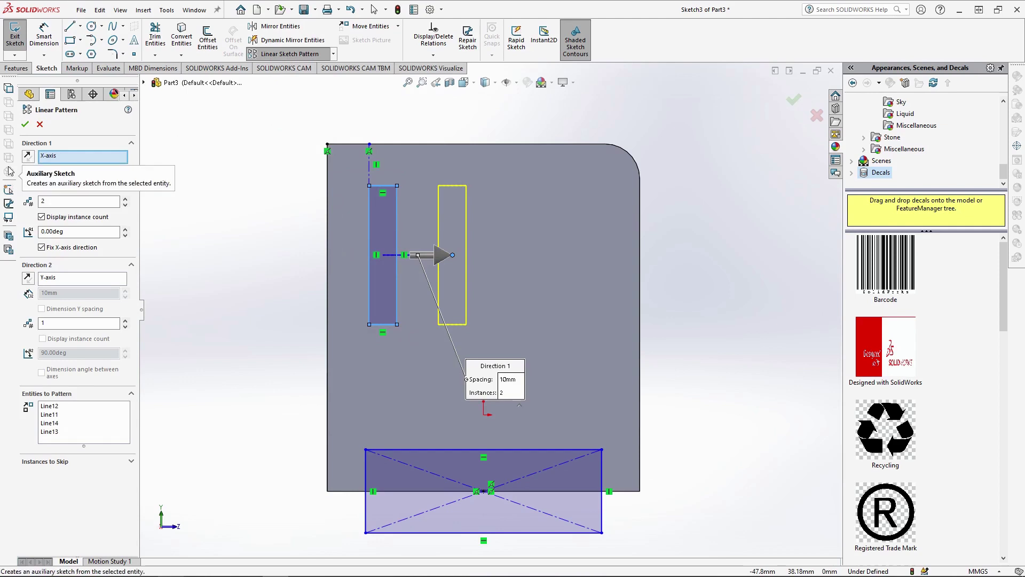
{"action": "double_click", "coordinate": [80, 171]}
{"action": "type", "text": "7.5"}
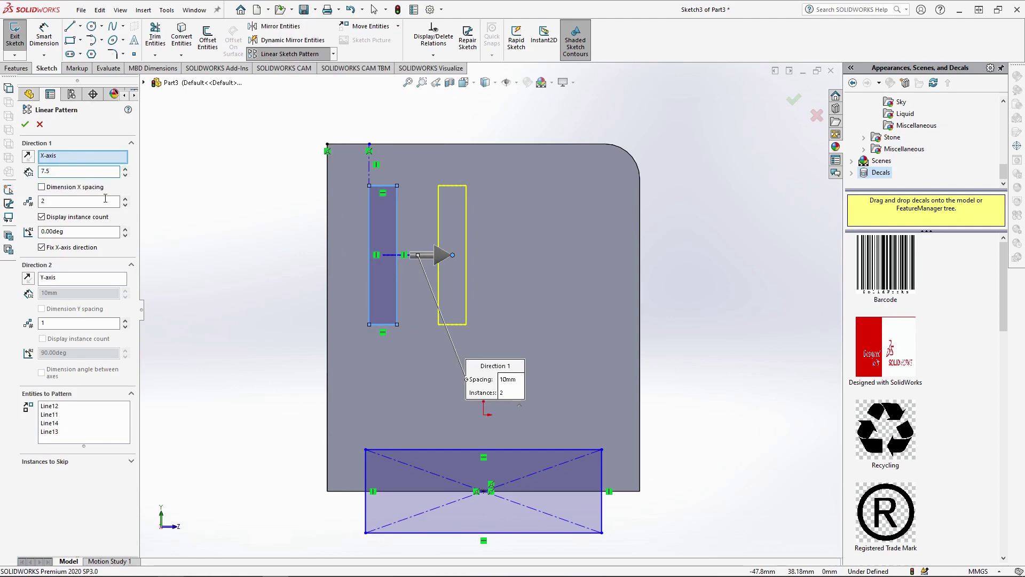
{"action": "left_click", "coordinate": [126, 200]}
{"action": "left_click", "coordinate": [126, 200]}
{"action": "left_click", "coordinate": [126, 200]}
{"action": "left_click", "coordinate": [25, 124]}
Cut-extrude the five slots and the bottom leg opening 6 mm deep through the end panel.
{"action": "left_click", "coordinate": [16, 67]}
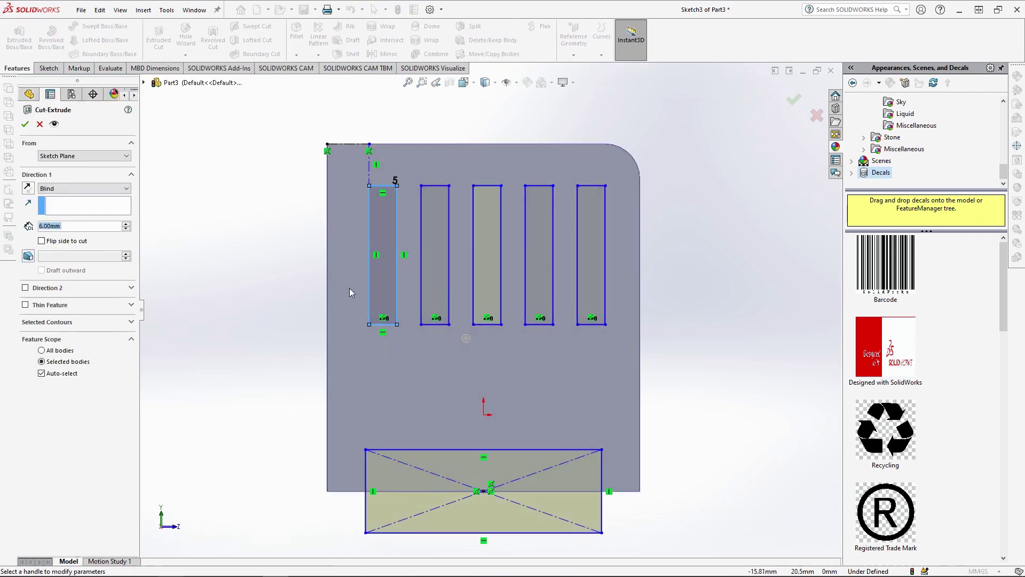
{"action": "key", "text": "Return"}
{"action": "scroll", "coordinate": [395, 257], "scroll_direction": "up", "scroll_amount": 3}
{"action": "middle_click_drag", "start_coordinate": [395, 262], "coordinate": [428, 312]}
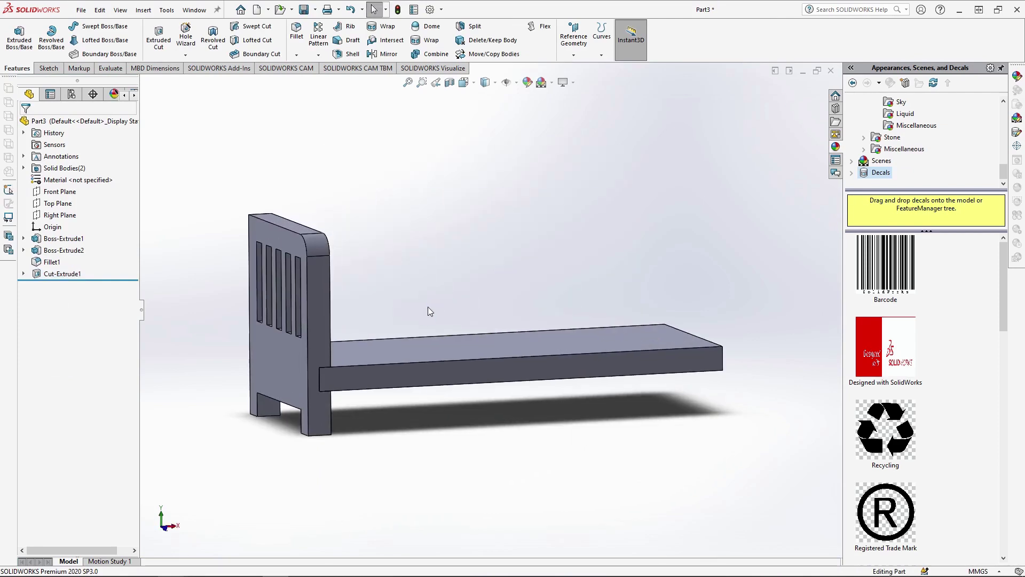
Mirror the end panel body about the Right Plane to the other end of the plate.
{"action": "left_click", "coordinate": [56, 216]}
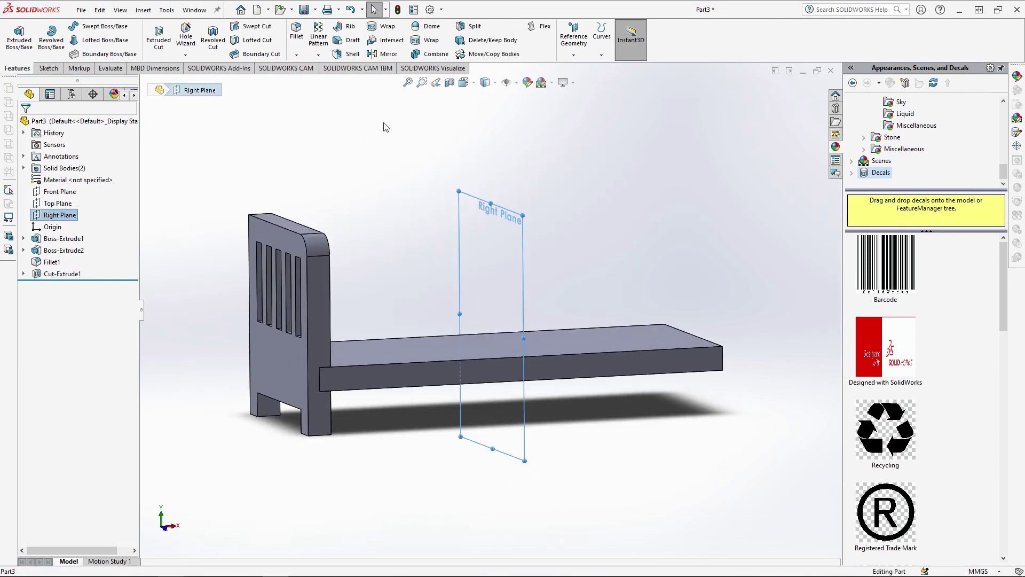
{"action": "left_click", "coordinate": [398, 52]}
{"action": "left_click", "coordinate": [276, 238]}
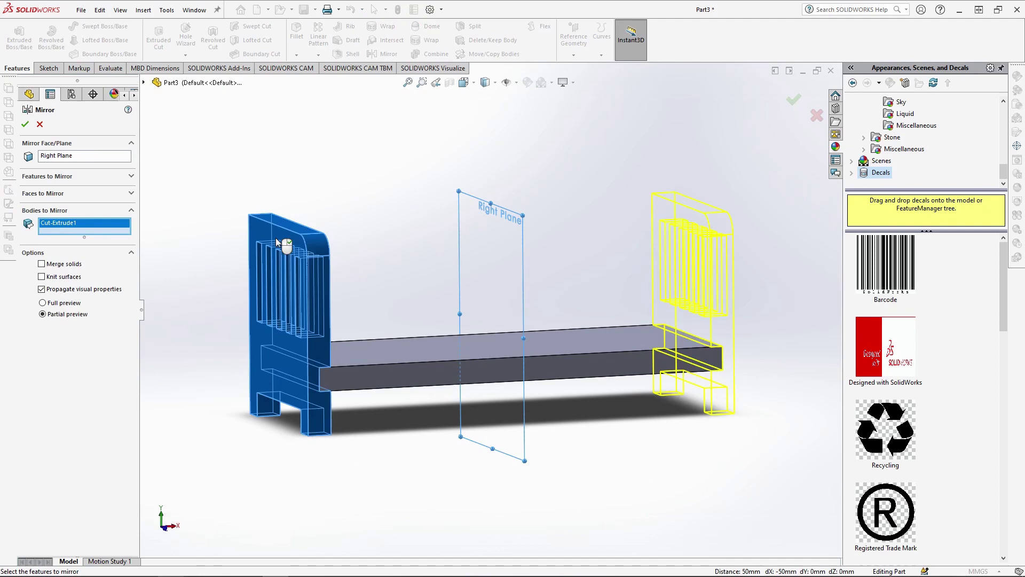
{"action": "left_click", "coordinate": [25, 126]}
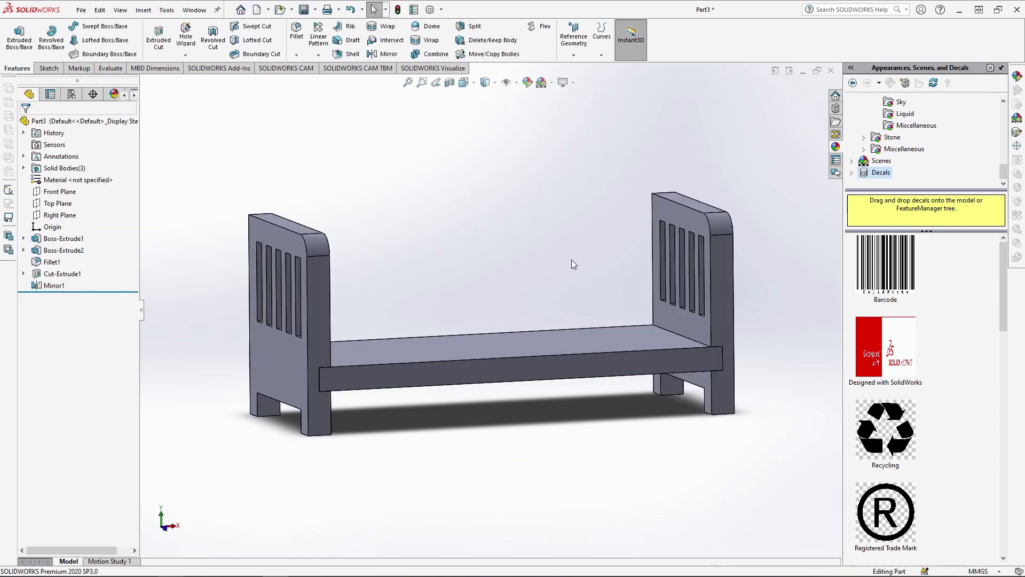
Sketch a 100 mm wide, 45 mm tall corner rectangle on the end panel's back face, standing on the plate between both panels.
{"action": "middle_click_drag", "start_coordinate": [561, 261], "coordinate": [657, 248]}
{"action": "left_click", "coordinate": [631, 245]}
{"action": "left_click", "coordinate": [675, 213]}
{"action": "left_click", "coordinate": [465, 82]}
{"action": "left_click", "coordinate": [478, 126]}
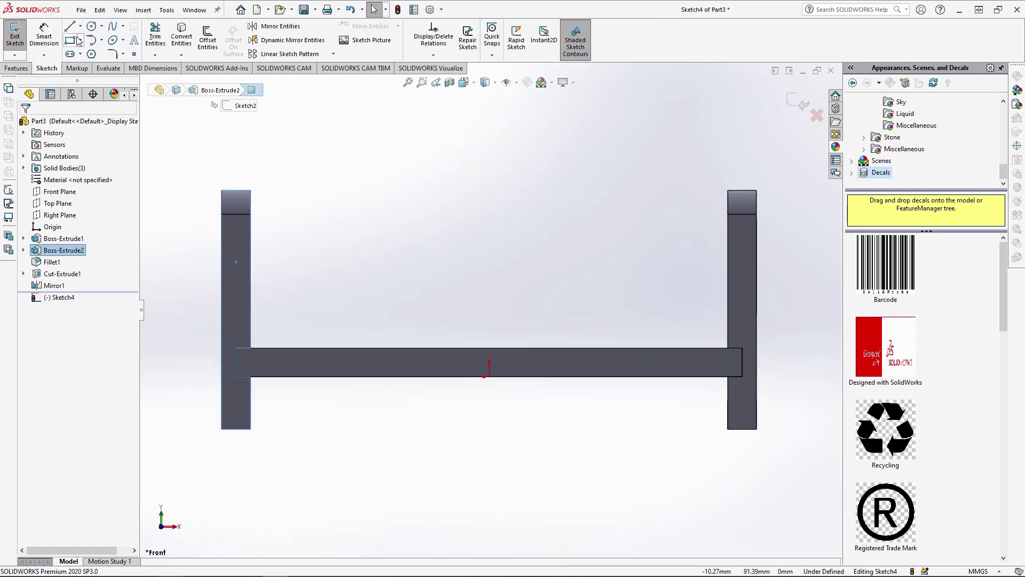
{"action": "left_click", "coordinate": [70, 40]}
{"action": "left_click", "coordinate": [251, 348]}
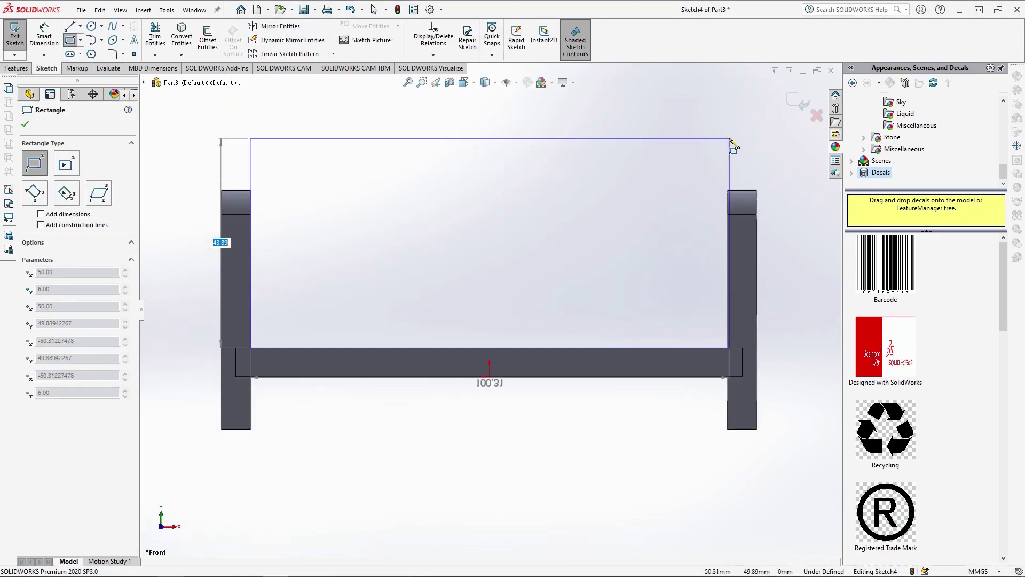
{"action": "type", "text": "45"}
{"action": "key", "text": "Tab"}
{"action": "type", "text": "100"}
{"action": "key", "text": "Return"}
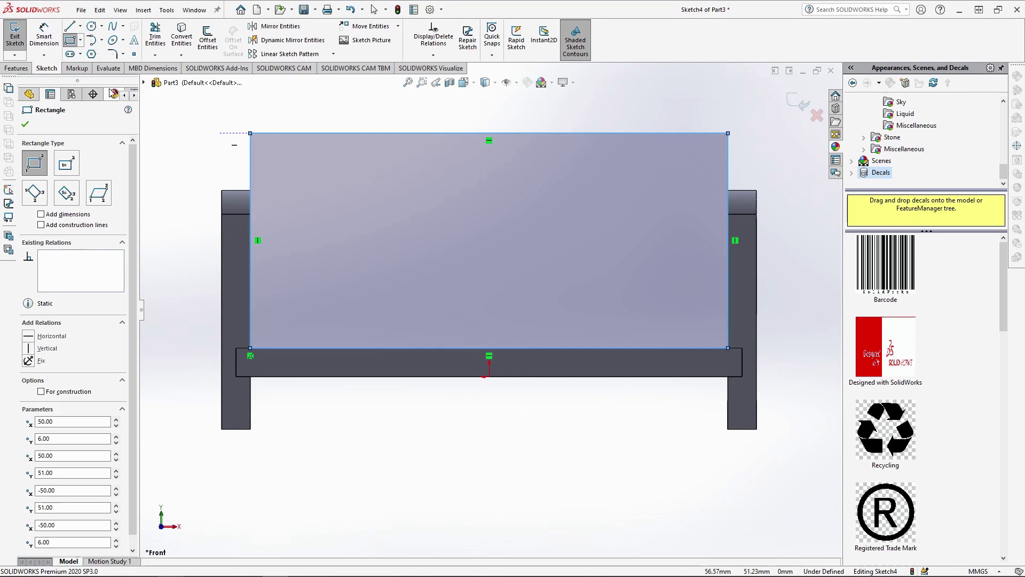
Round the two top corners of the backrest rectangle with 5 mm sketch fillets.
{"action": "left_click", "coordinate": [116, 57]}
{"action": "type", "text": "5"}
{"action": "left_click_drag", "start_coordinate": [190, 121], "coordinate": [764, 183]}
{"action": "key", "text": "Return"}
Extrude the backrest profile 9 mm toward the front as a separate body with Merge result off.
{"action": "left_click", "coordinate": [16, 68]}
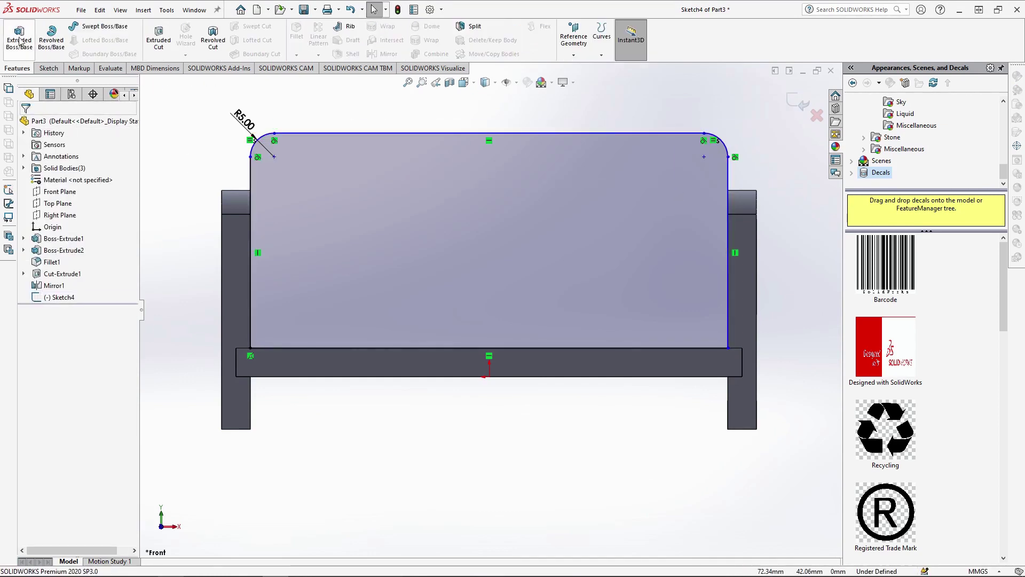
{"action": "left_click", "coordinate": [19, 37]}
{"action": "type", "text": "9"}
{"action": "left_click", "coordinate": [41, 240]}
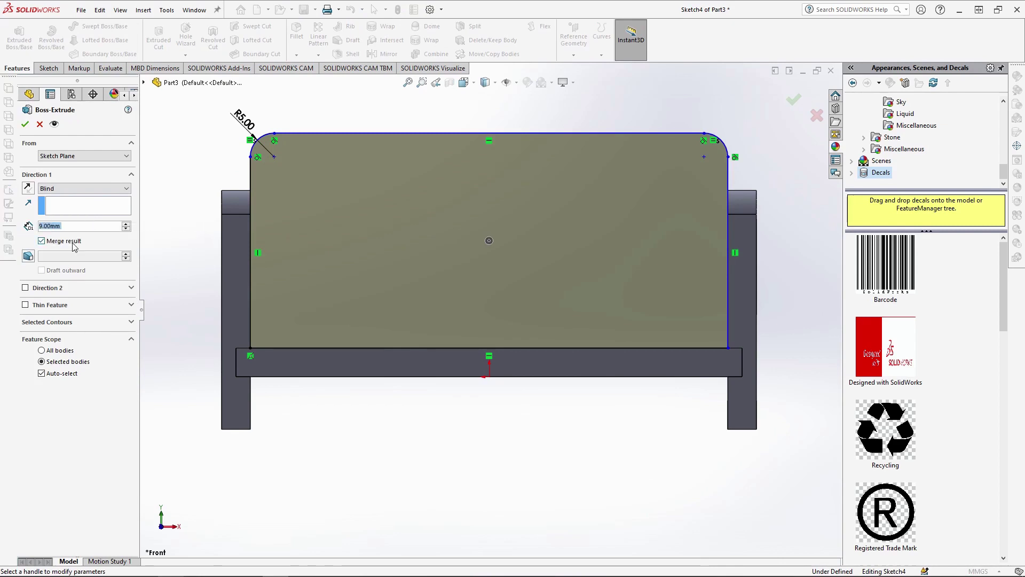
{"action": "middle_click_drag", "start_coordinate": [320, 257], "coordinate": [247, 304]}
{"action": "left_click", "coordinate": [28, 188]}
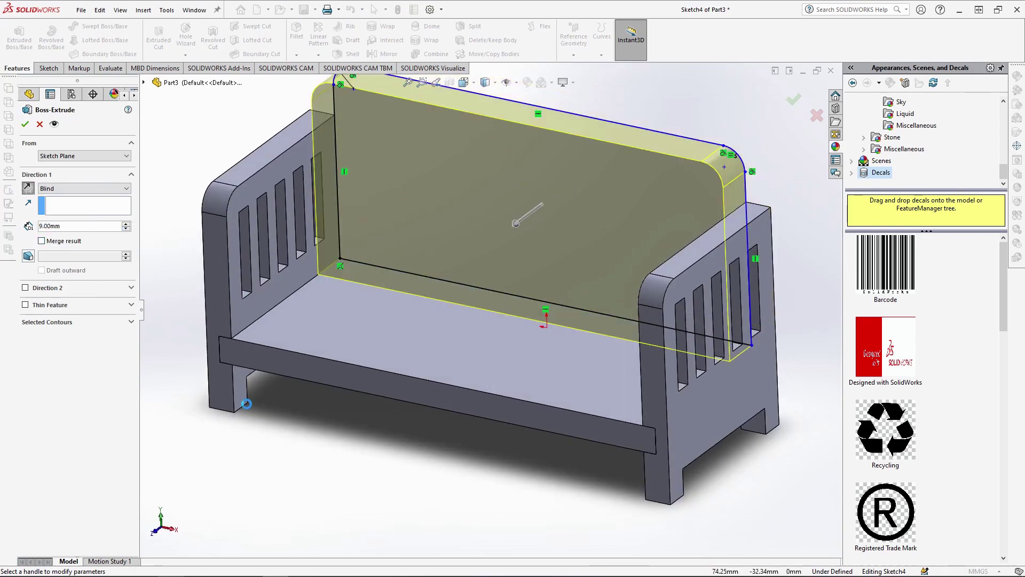
{"action": "right_click", "coordinate": [241, 398]}
Sketch a 50 by 42 mm corner rectangle on the plate's top face, starting where the backrest meets the left end panel.
{"action": "left_click", "coordinate": [463, 352]}
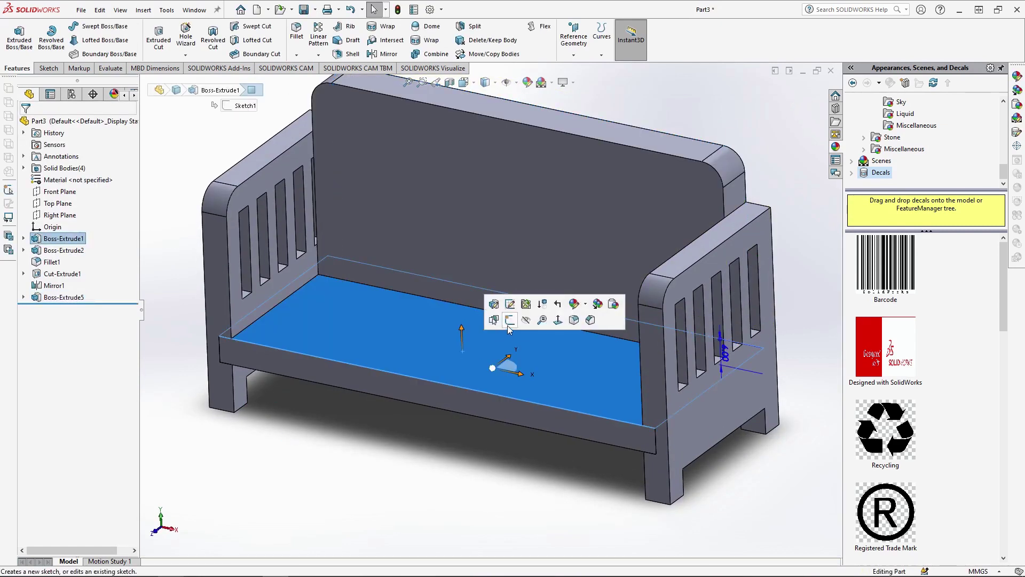
{"action": "left_click", "coordinate": [507, 320]}
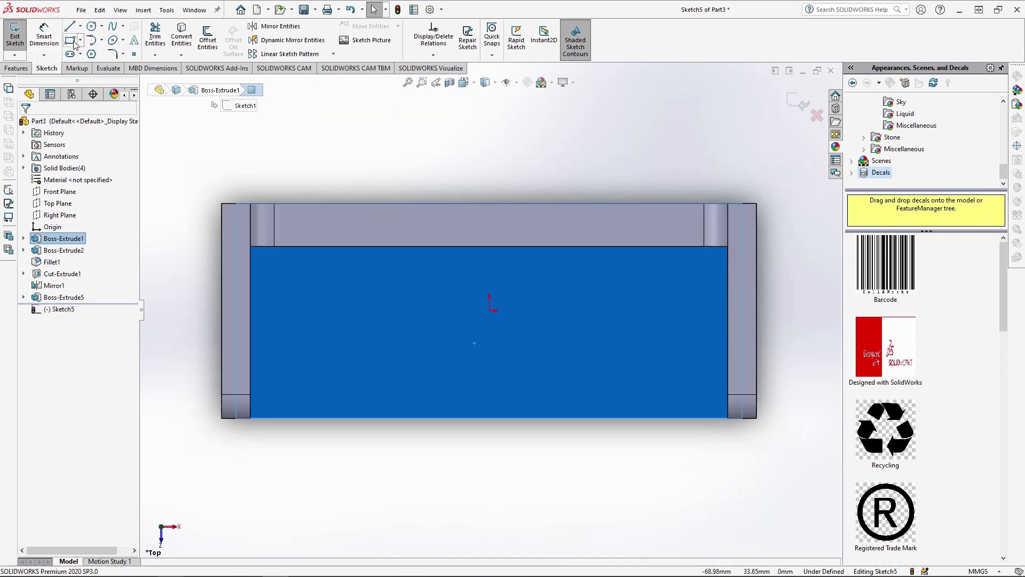
{"action": "left_click", "coordinate": [70, 40]}
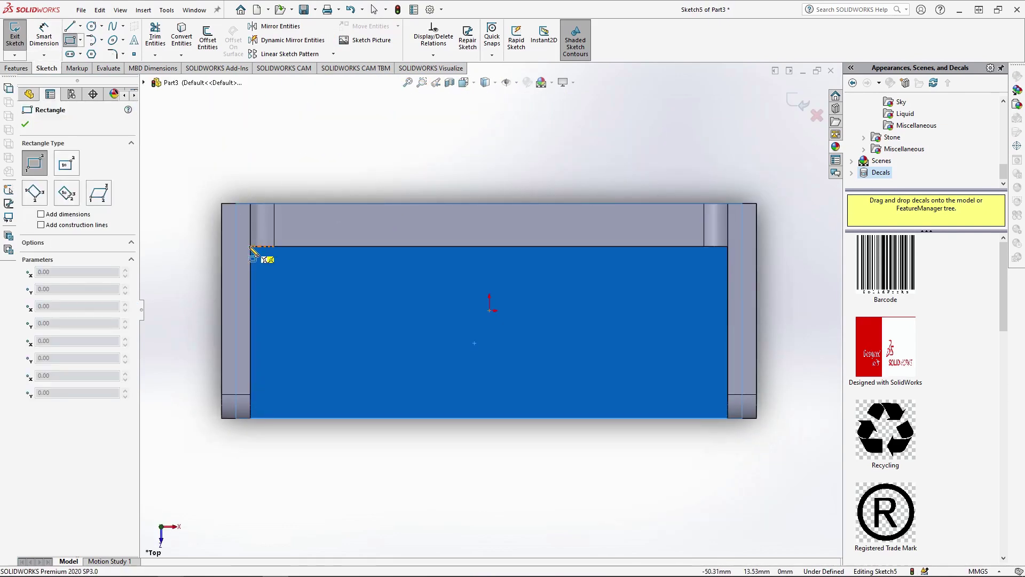
{"action": "left_click", "coordinate": [250, 247]}
{"action": "type", "text": "42"}
{"action": "key", "text": "Tab"}
{"action": "type", "text": "50"}
{"action": "key", "text": "Return"}
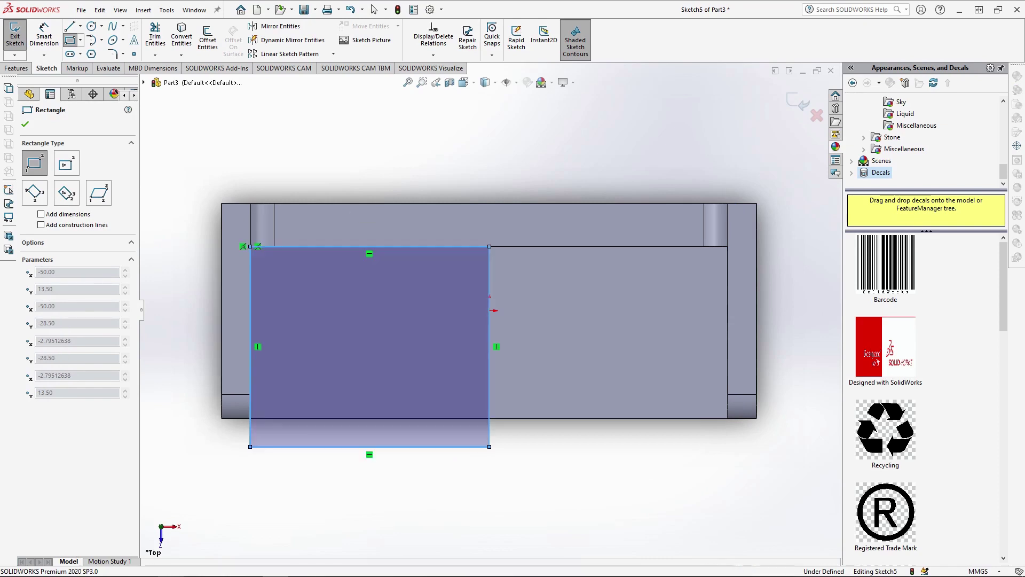
Round the two front corners of the seat cushion rectangle with 5 mm sketch fillets.
{"action": "left_click", "coordinate": [113, 53]}
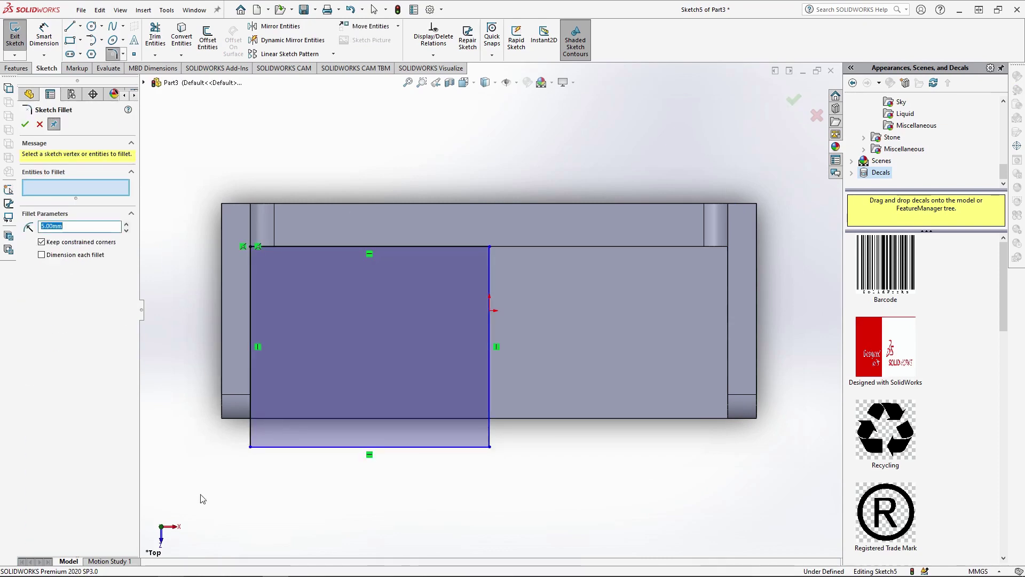
{"action": "left_click_drag", "start_coordinate": [208, 500], "coordinate": [556, 417]}
{"action": "key", "text": "Return"}
{"action": "key", "text": "Return"}
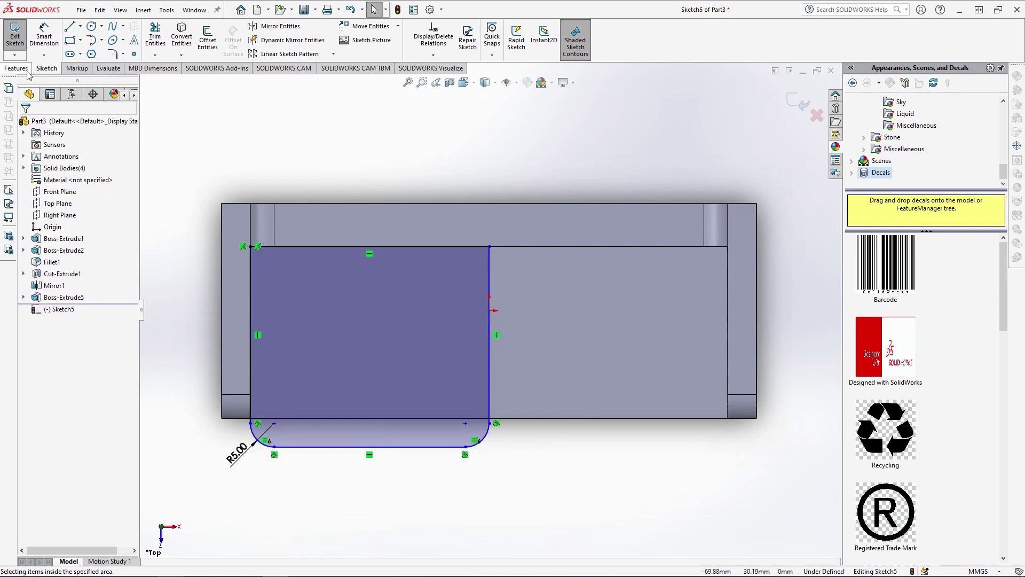
Extrude the seat cushion profile upward from the plate as a separate body.
{"action": "left_click", "coordinate": [21, 68]}
{"action": "left_click", "coordinate": [18, 38]}
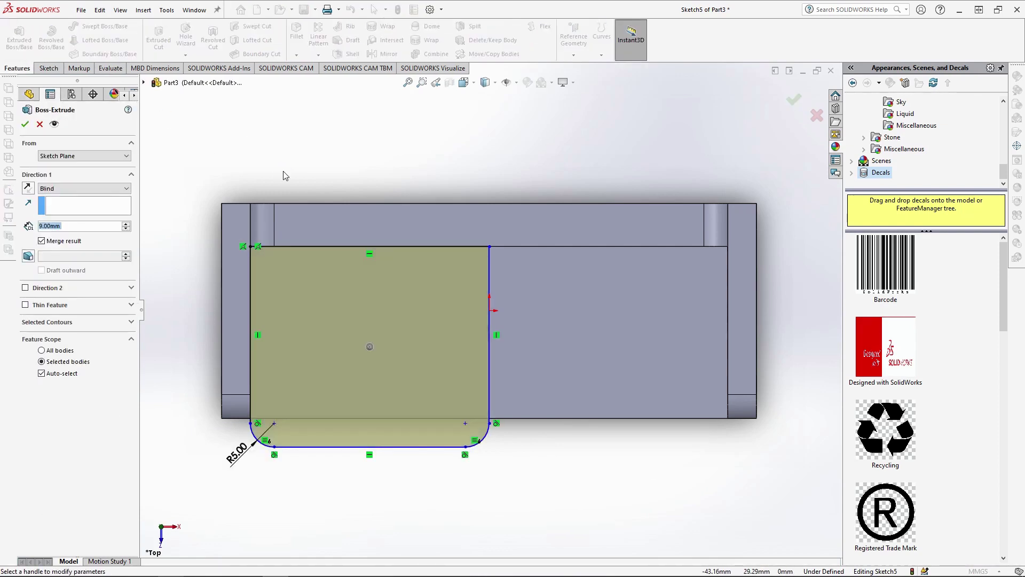
{"action": "key", "text": "Return"}
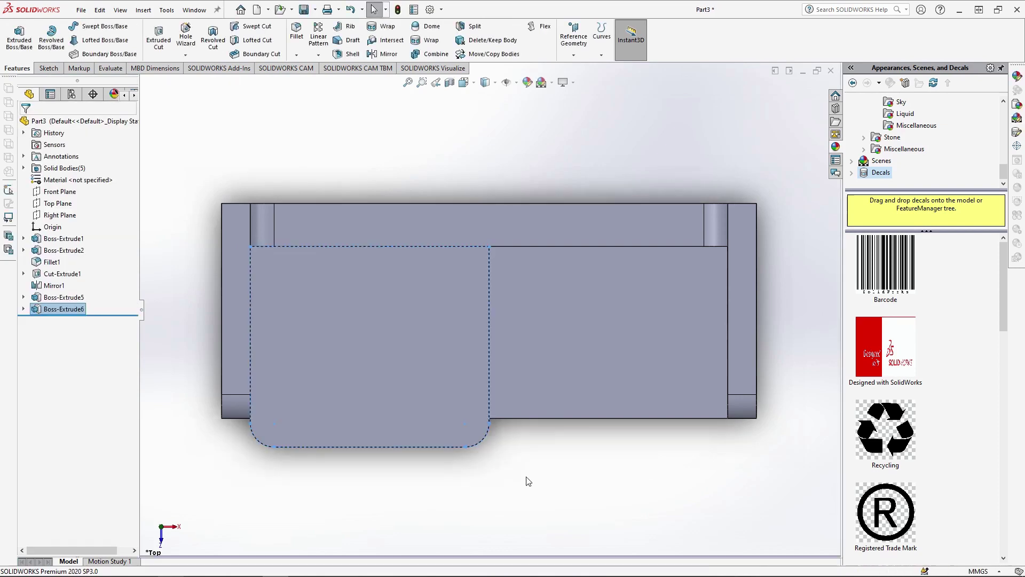
Fillet the edges of the seat cushion's top and bottom faces with a 2 mm radius.
{"action": "left_click", "coordinate": [526, 477]}
{"action": "middle_click_drag", "start_coordinate": [527, 477], "coordinate": [499, 310]}
{"action": "left_click", "coordinate": [437, 313]}
{"action": "left_click", "coordinate": [552, 282]}
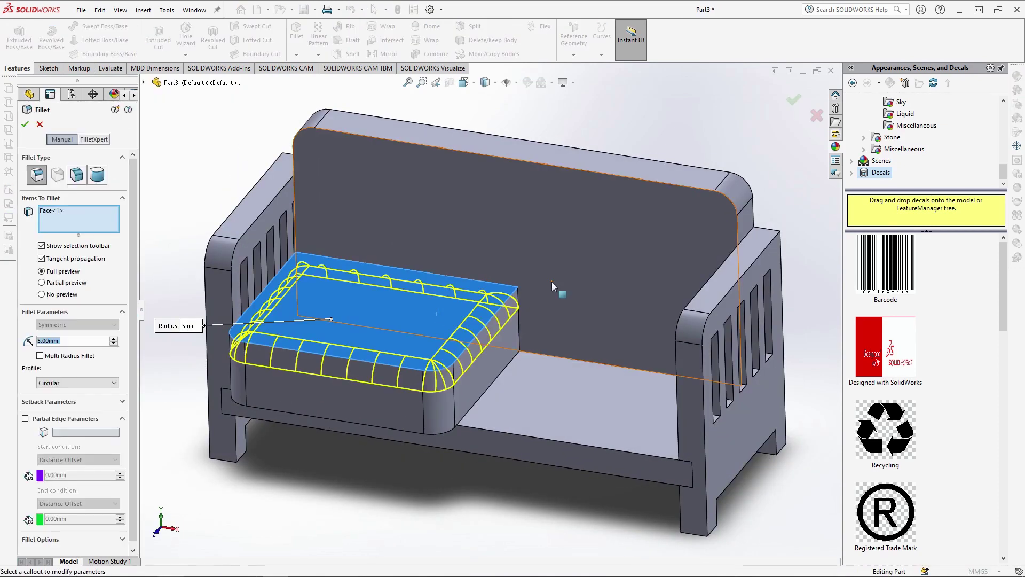
{"action": "type", "text": "2"}
{"action": "key", "text": "Return"}
{"action": "middle_click_drag", "start_coordinate": [395, 459], "coordinate": [413, 369]}
{"action": "left_click", "coordinate": [447, 359]}
{"action": "key", "text": "Return"}
Mirror the seat cushion body about its inner side face to form the second cushion.
{"action": "key", "text": "ctrl+7"}
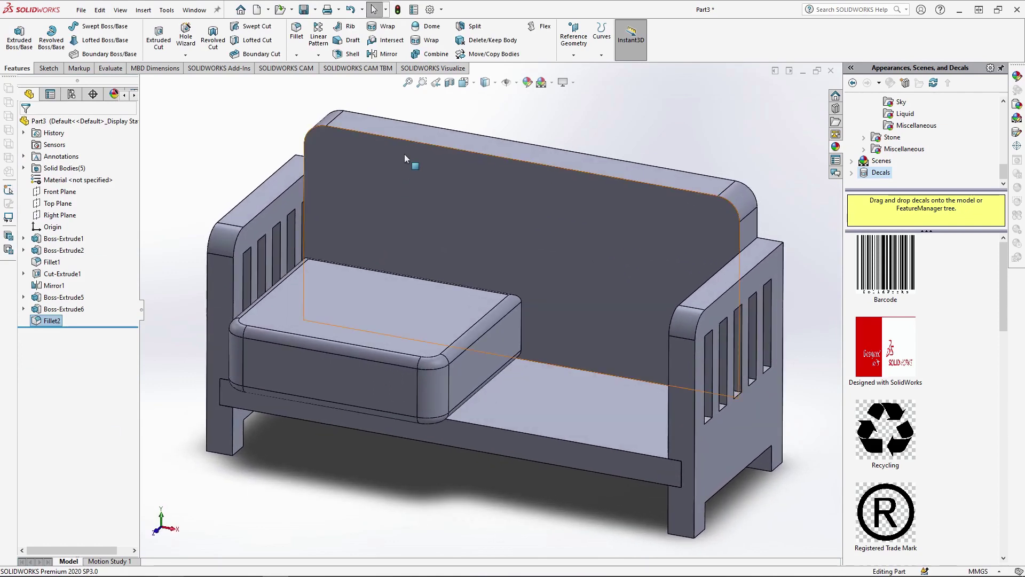
{"action": "left_click", "coordinate": [383, 54]}
{"action": "left_click", "coordinate": [465, 351]}
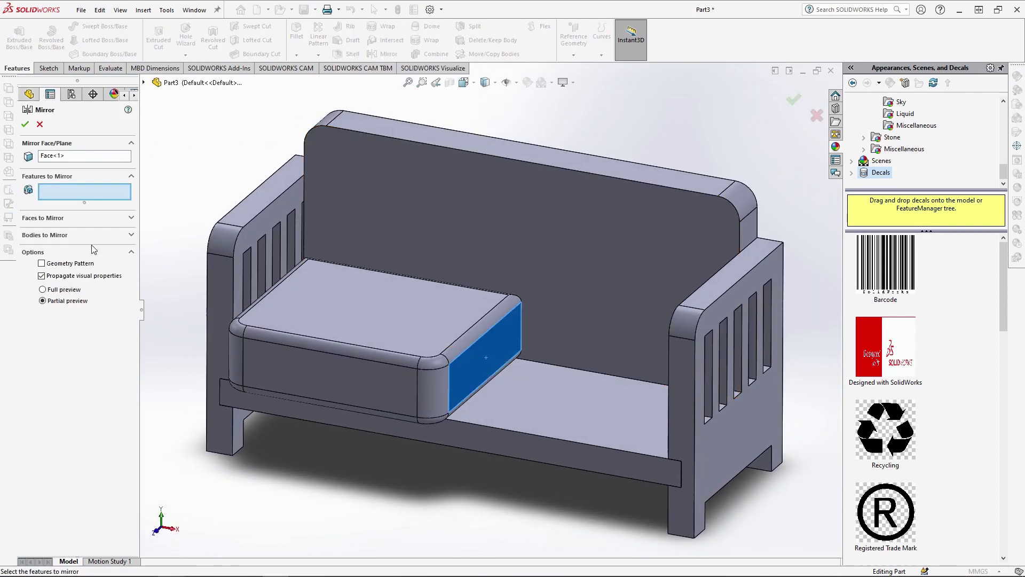
{"action": "left_click", "coordinate": [62, 235]}
{"action": "left_click", "coordinate": [25, 125]}
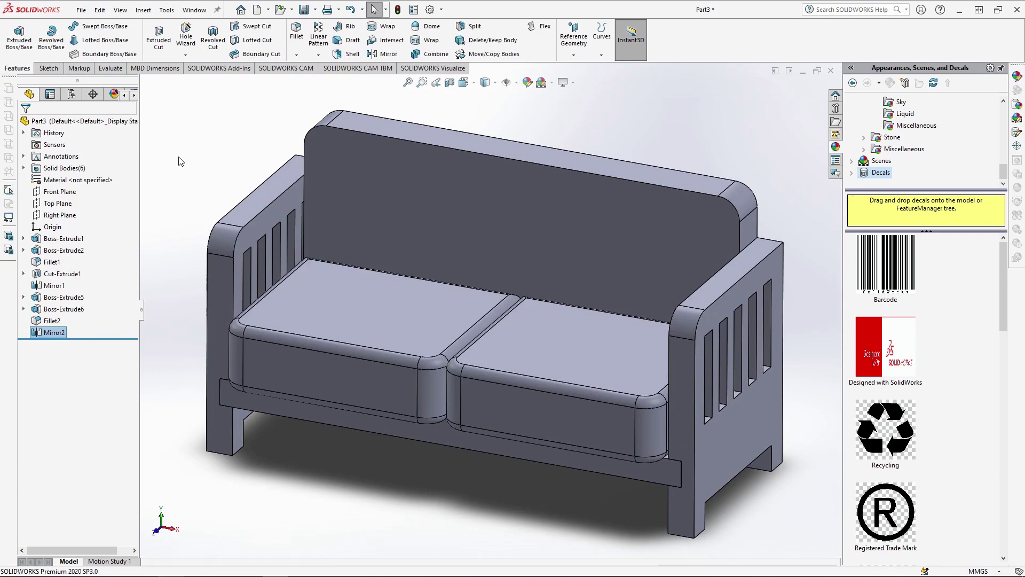
Save the part as Sofa.
{"action": "key", "text": "ctrl+s"}
{"action": "type", "text": "Sofa"}
{"action": "key", "text": "Return"}
Apply a library appearance to the plate and both end panel bodies.
{"action": "left_click", "coordinate": [23, 168]}
{"action": "left_click", "coordinate": [49, 180]}
{"action": "left_click", "coordinate": [66, 203], "text": "shift"}
{"action": "scroll", "coordinate": [952, 142], "scroll_direction": "up", "scroll_amount": 8}
{"action": "left_click", "coordinate": [891, 160]}
{"action": "double_click", "coordinate": [886, 264]}
Apply a Cloth fabric appearance to the backrest and both seat cushion bodies.
{"action": "left_click", "coordinate": [72, 214]}
{"action": "left_click", "coordinate": [68, 239], "text": "shift"}
{"action": "left_click", "coordinate": [863, 183]}
{"action": "left_click", "coordinate": [902, 138]}
{"action": "scroll", "coordinate": [897, 374], "scroll_direction": "down", "scroll_amount": 3}
{"action": "left_click", "coordinate": [885, 429]}
{"action": "left_click", "coordinate": [25, 125]}
{"action": "key", "text": "f"}
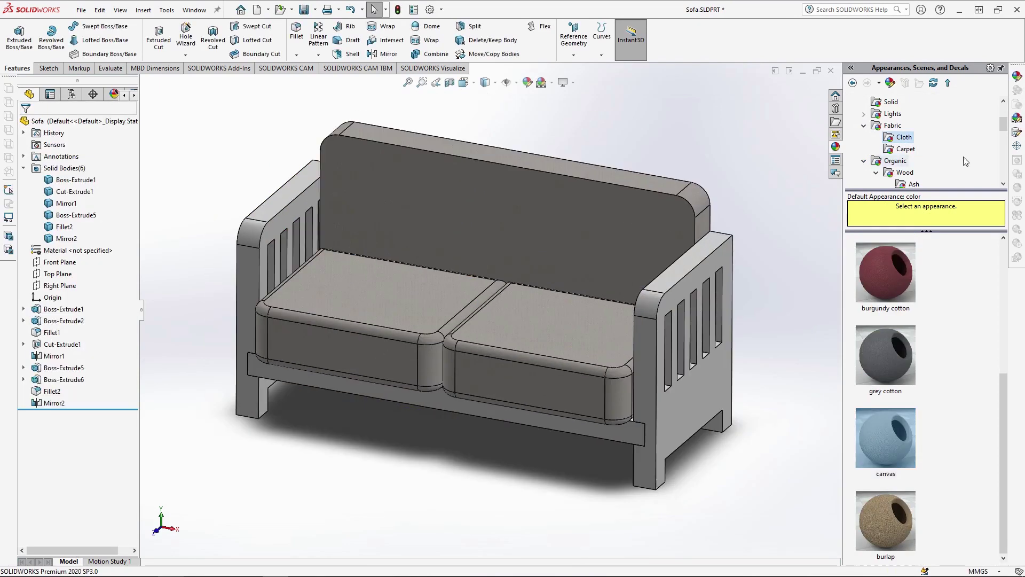
Apply an image-file decal to the backrest and both seat cushion bodies.
{"action": "left_click", "coordinate": [1017, 132]}
{"action": "left_click", "coordinate": [39, 125]}
{"action": "left_click", "coordinate": [72, 215]}
{"action": "left_click", "coordinate": [67, 238], "text": "shift"}
{"action": "left_click", "coordinate": [1017, 133]}
{"action": "left_click", "coordinate": [78, 335]}
{"action": "double_click", "coordinate": [273, 85]}
{"action": "left_click", "coordinate": [46, 156]}
{"action": "left_click", "coordinate": [109, 156]}
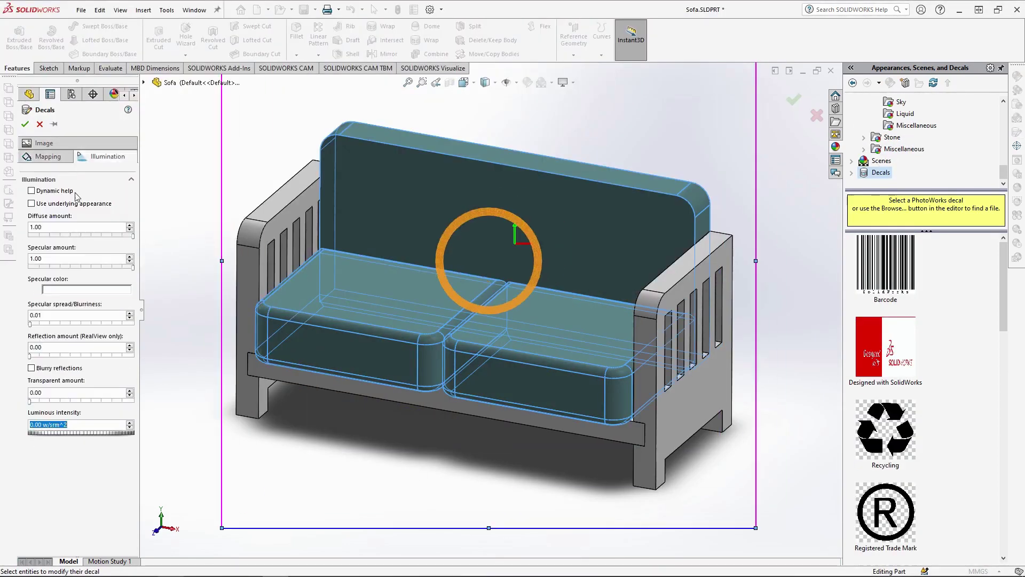
{"action": "left_click", "coordinate": [24, 124]}
Close the sofa document and create a new part.
{"action": "left_click", "coordinate": [832, 71]}
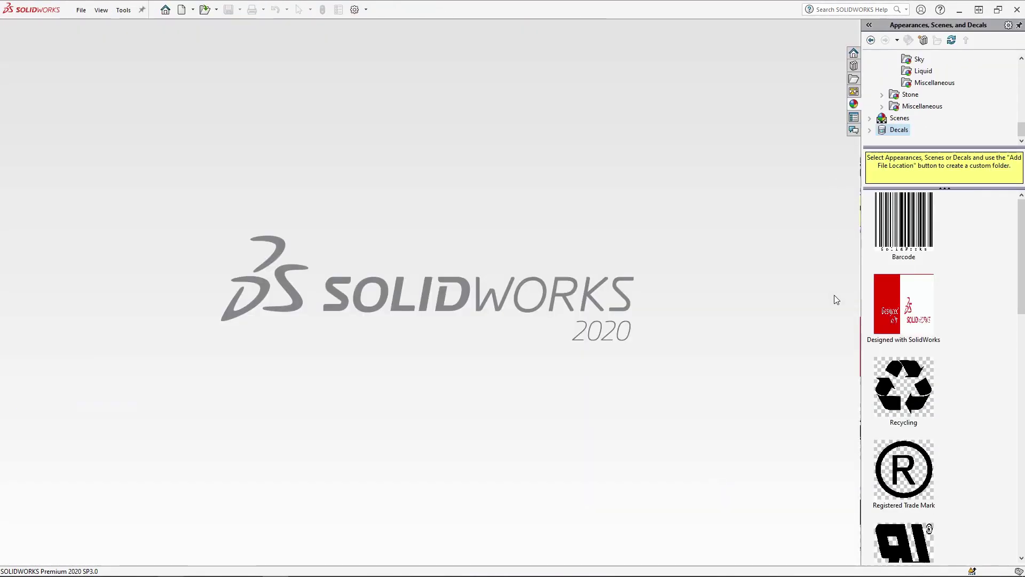
{"action": "key", "text": "ctrl+n"}
{"action": "left_click", "coordinate": [425, 417]}
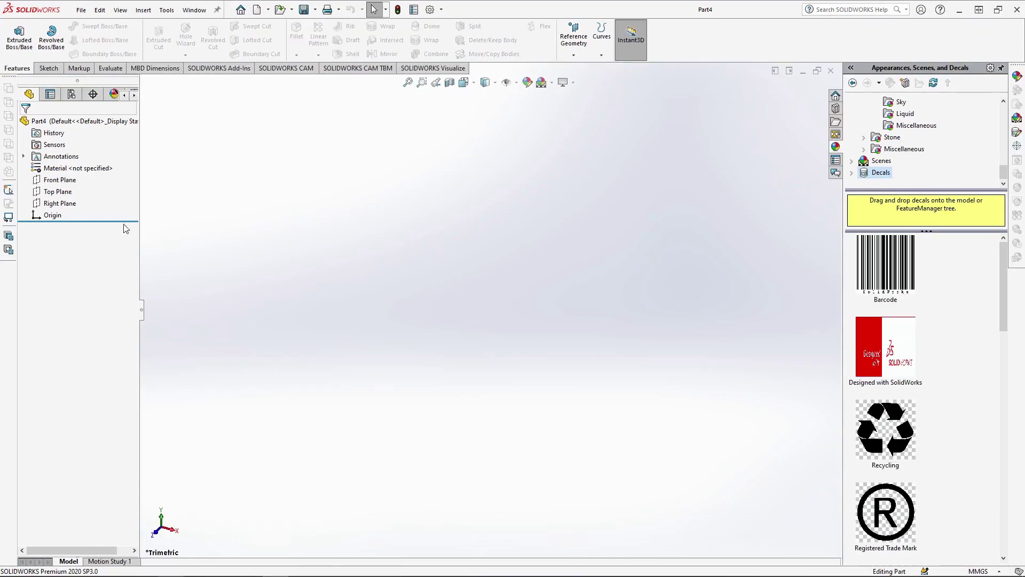
Start a sketch on the Front Plane and draw a 32 mm vertical line upward from the origin.
{"action": "left_click", "coordinate": [64, 180]}
{"action": "left_click", "coordinate": [75, 166]}
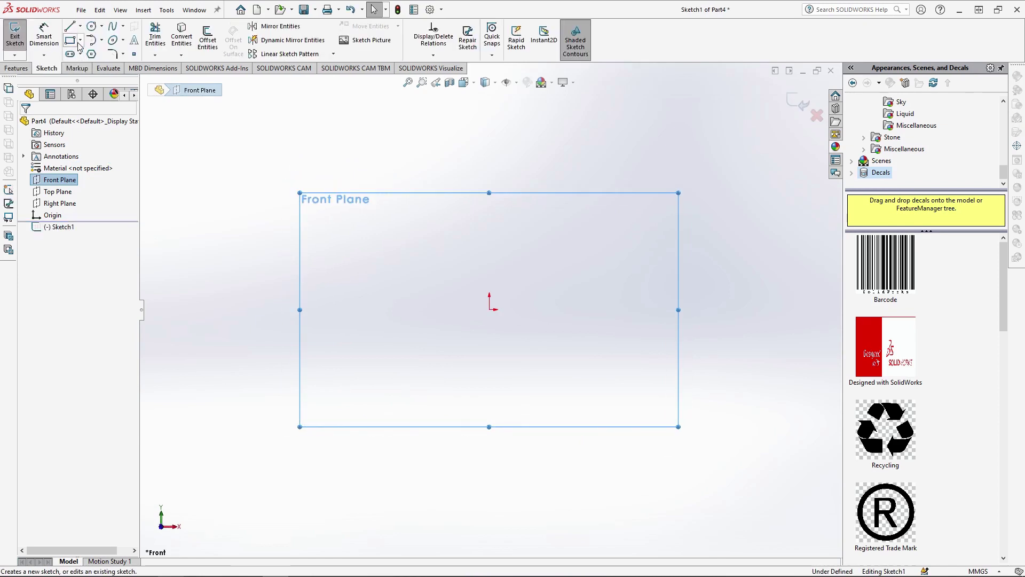
{"action": "key", "text": "l"}
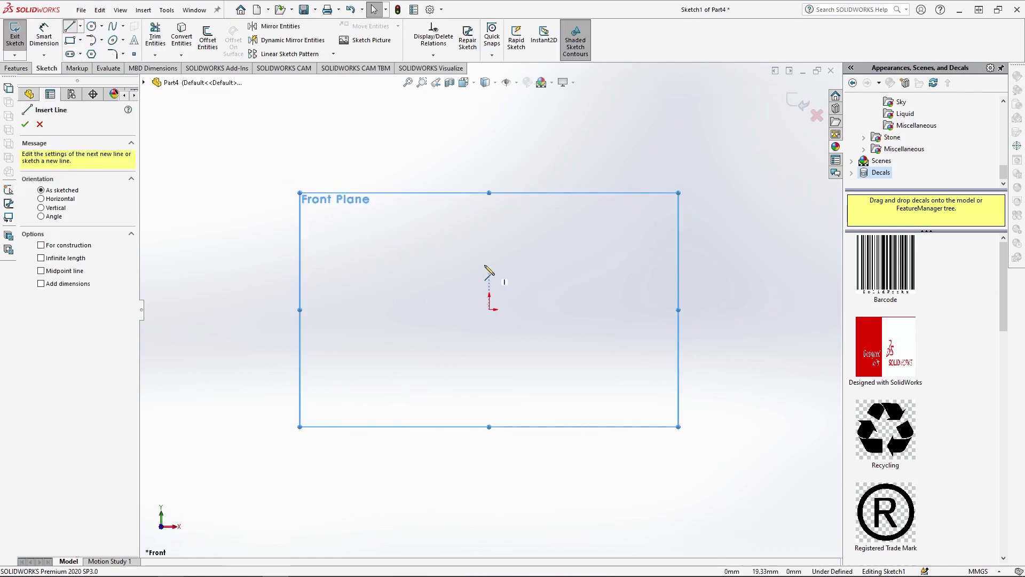
{"action": "left_click", "coordinate": [491, 310]}
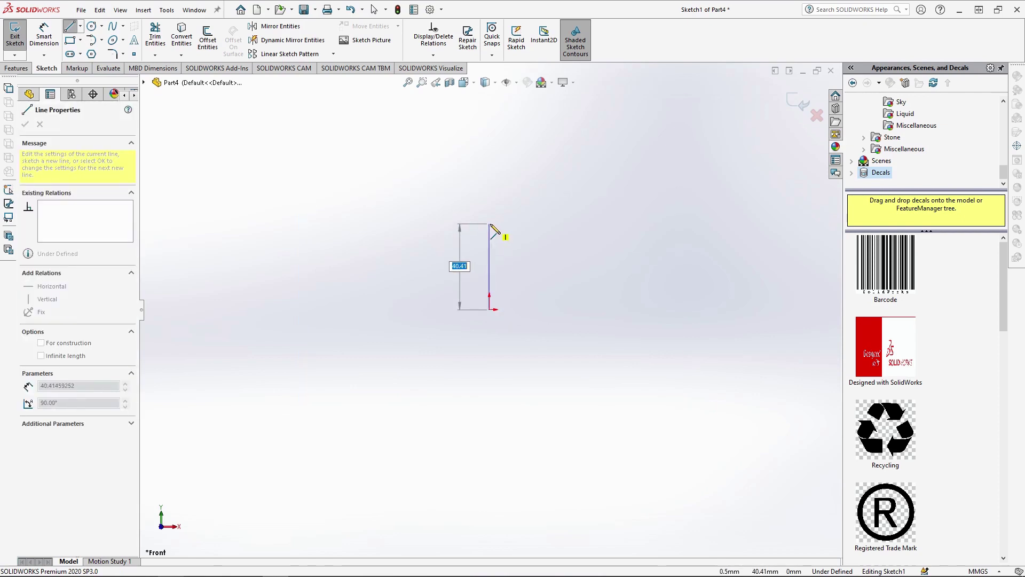
{"action": "type", "text": "32"}
{"action": "key", "text": "Return"}
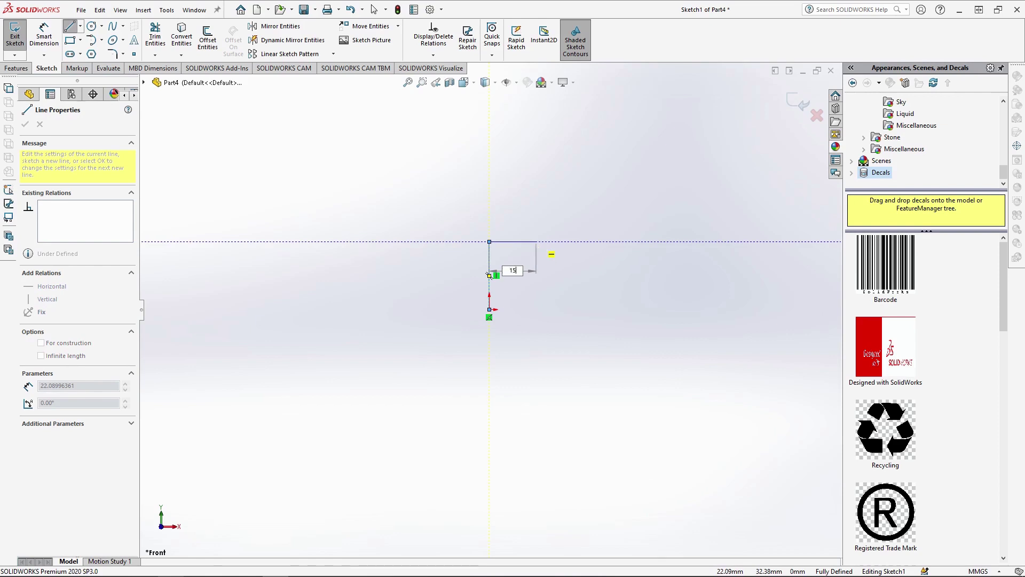
Continue the half pot profile with lines 15 mm outward, 6 mm down and 3 mm inward, and close it down to the origin.
{"action": "key", "text": "Return"}
{"action": "type", "text": "6"}
{"action": "key", "text": "Return"}
{"action": "type", "text": "3"}
{"action": "key", "text": "Return"}
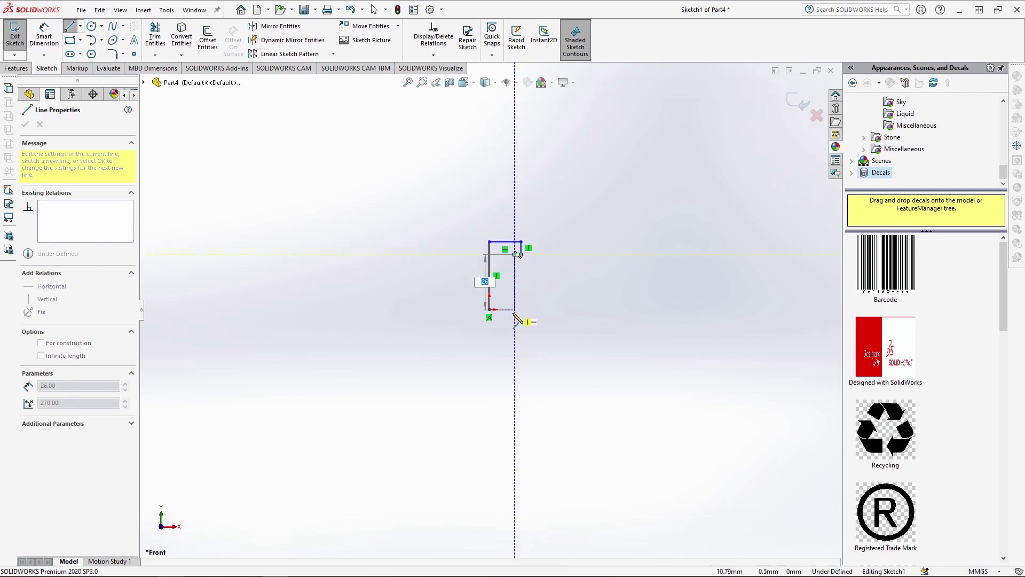
{"action": "left_click", "coordinate": [515, 314]}
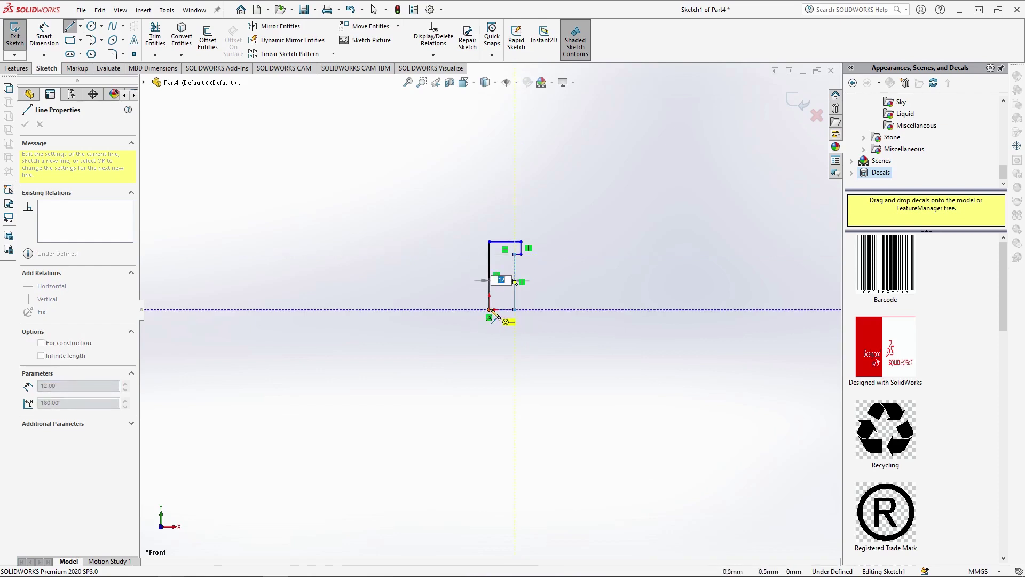
{"action": "left_click", "coordinate": [490, 310]}
Fillet the profile's two outer rim corners and lower outer corner with 1 mm, and revolve it 360 degrees about its 32 mm vertical line.
{"action": "scroll", "coordinate": [504, 281], "scroll_direction": "up", "scroll_amount": 4}
{"action": "left_click", "coordinate": [112, 54]}
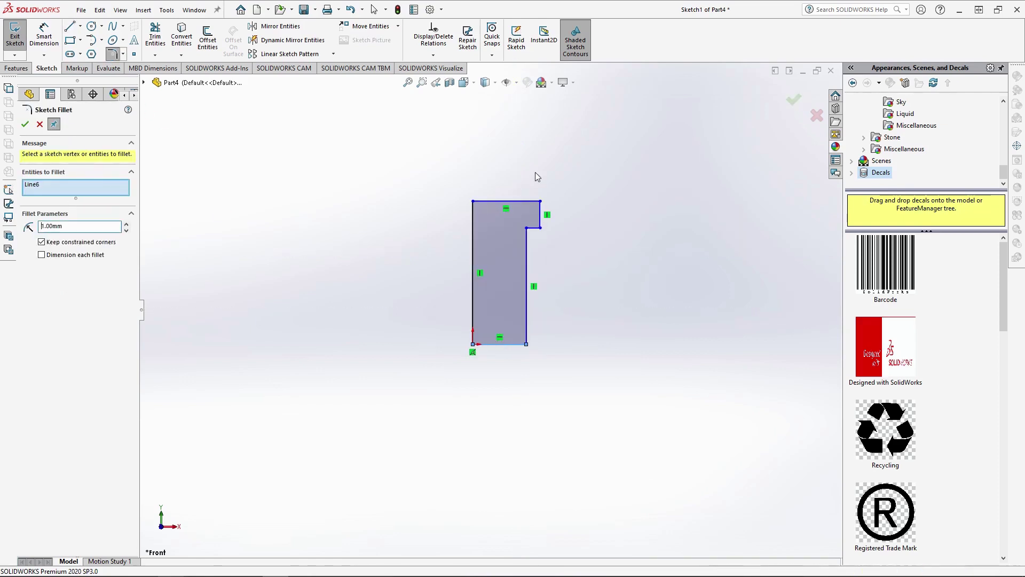
{"action": "right_click", "coordinate": [83, 191]}
{"action": "left_click", "coordinate": [121, 199]}
{"action": "left_click_drag", "start_coordinate": [574, 172], "coordinate": [535, 246]}
{"action": "left_click", "coordinate": [527, 344]}
{"action": "right_click", "coordinate": [613, 313]}
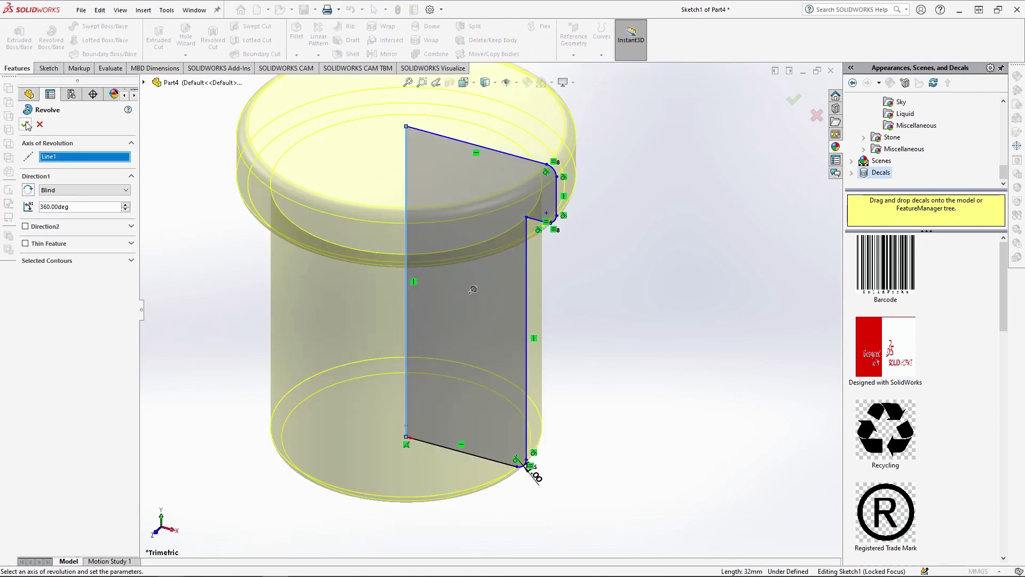
{"action": "left_click", "coordinate": [25, 122]}
Start a sketch on the Front Plane and draw a 55 mm vertical centerline upward from the rim's lower edge, in line with the origin.
{"action": "left_click", "coordinate": [55, 191]}
{"action": "left_click", "coordinate": [52, 177]}
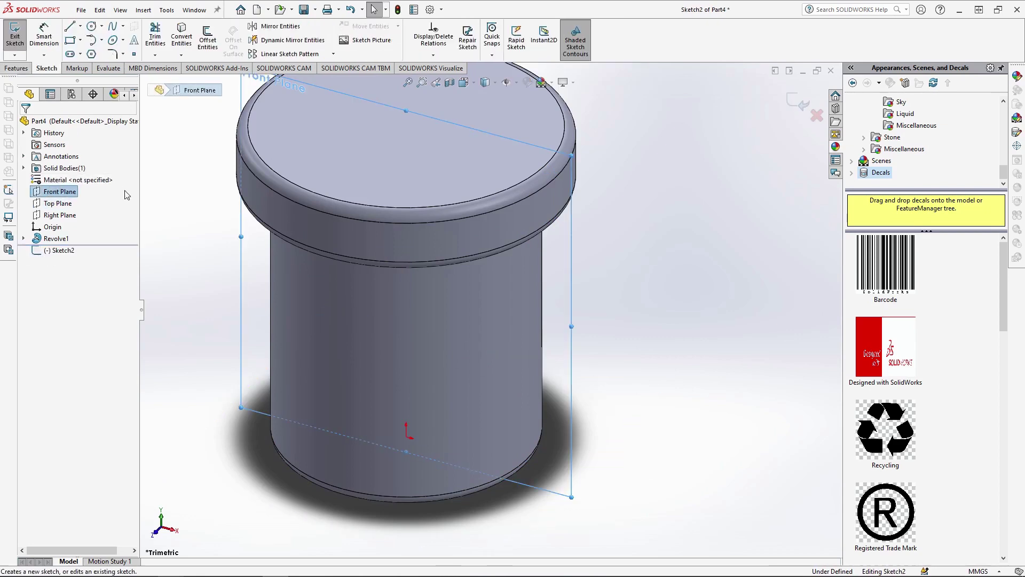
{"action": "left_click", "coordinate": [81, 27]}
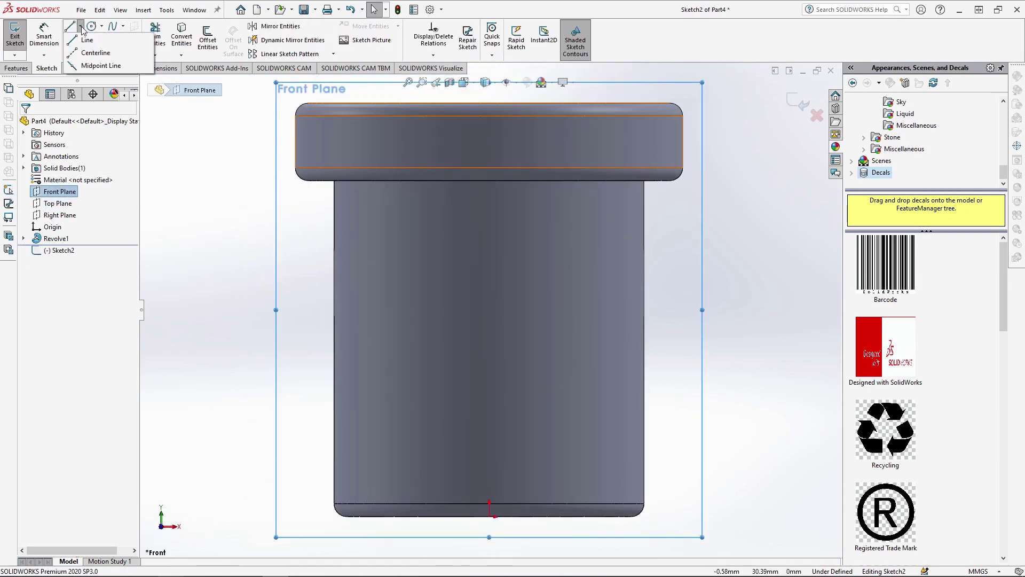
{"action": "left_click", "coordinate": [95, 52]}
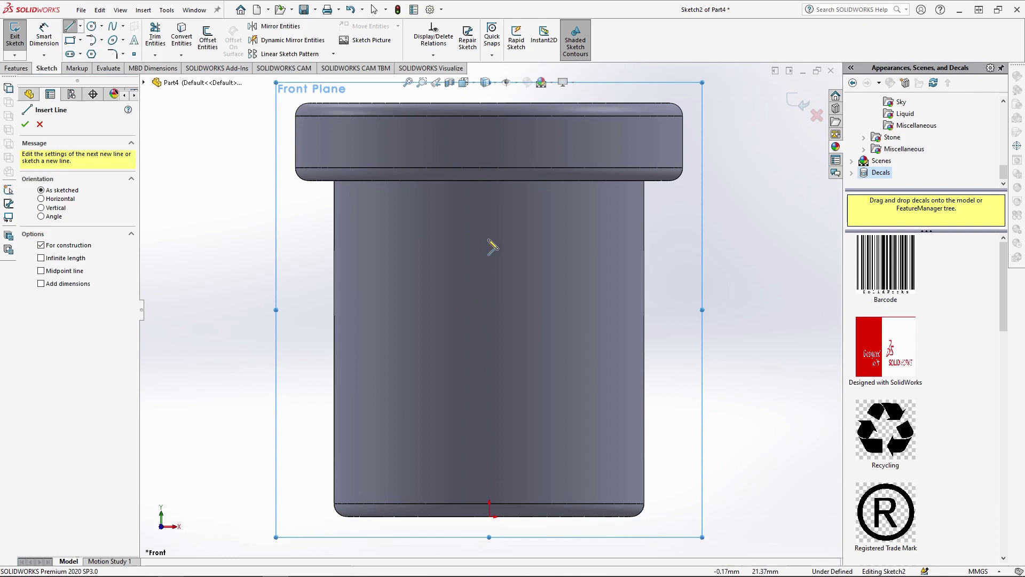
{"action": "scroll", "coordinate": [508, 206], "scroll_direction": "up", "scroll_amount": 8}
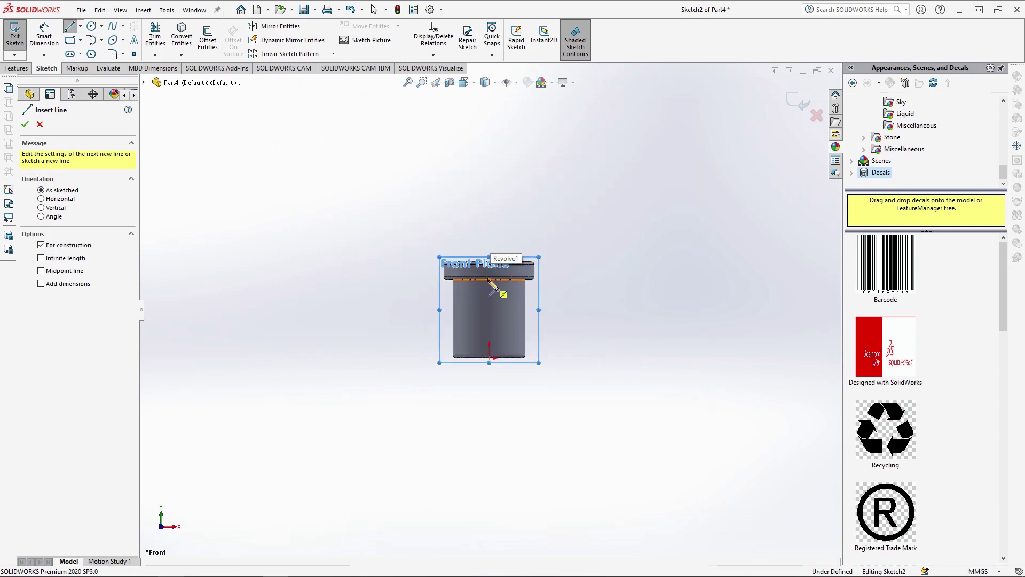
{"action": "left_click", "coordinate": [489, 279]}
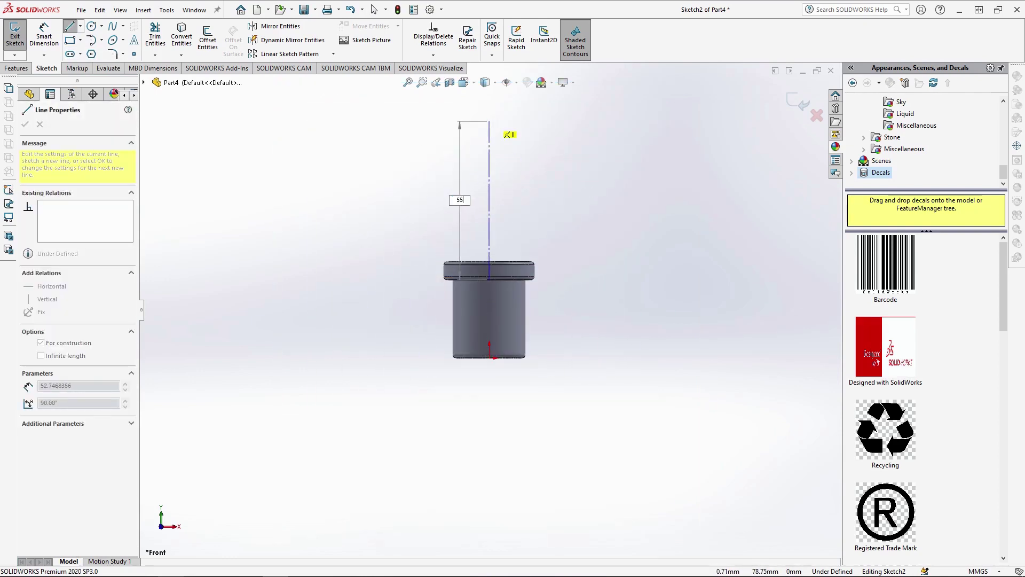
{"action": "left_click", "coordinate": [490, 115]}
{"action": "key", "text": "Escape"}
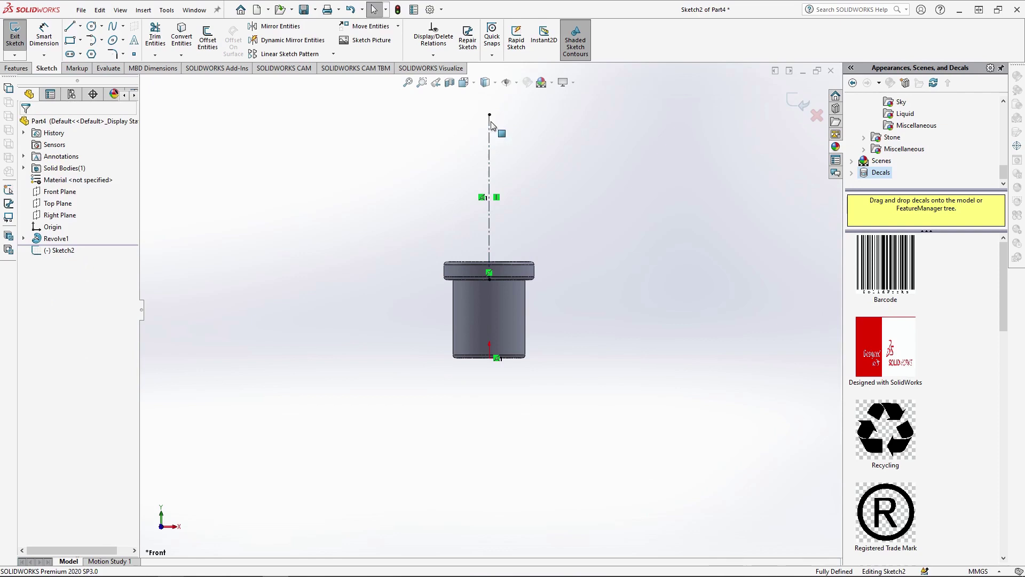
Add an 18 mm horizontal construction midpoint line centred on the vertical centerline's midpoint.
{"action": "left_click", "coordinate": [80, 26]}
{"action": "left_click", "coordinate": [99, 64]}
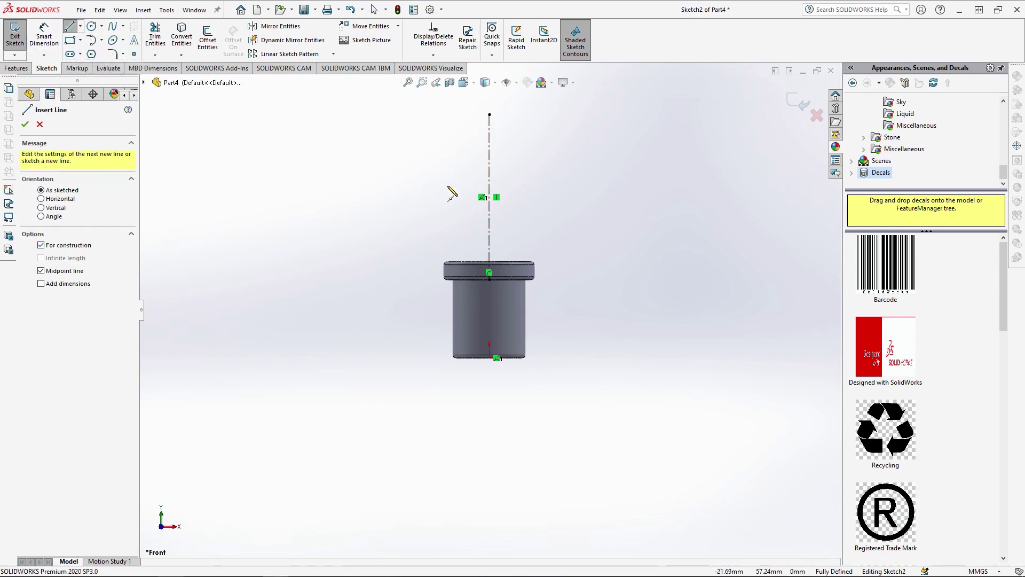
{"action": "left_click", "coordinate": [489, 197]}
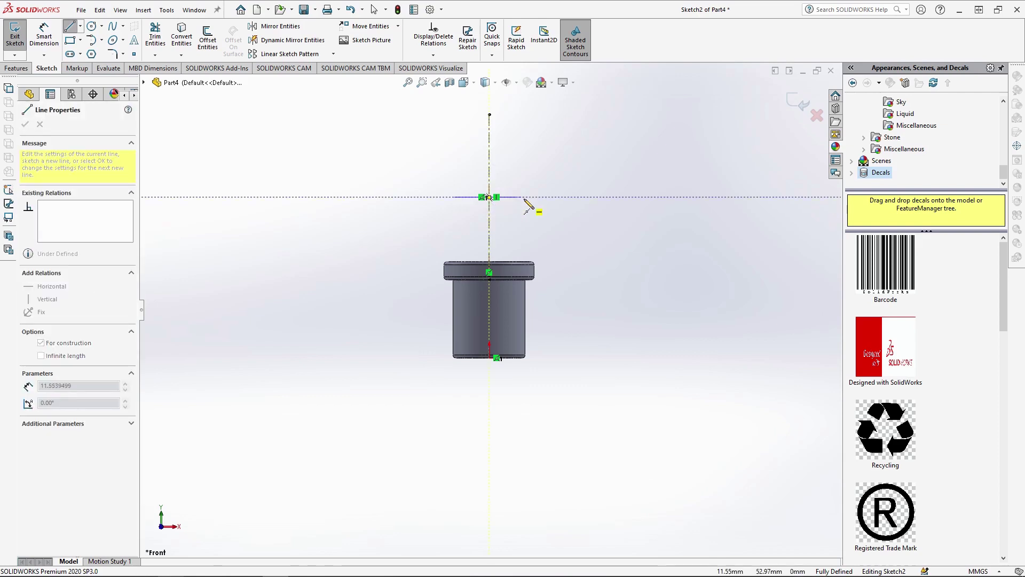
{"action": "left_click", "coordinate": [517, 197]}
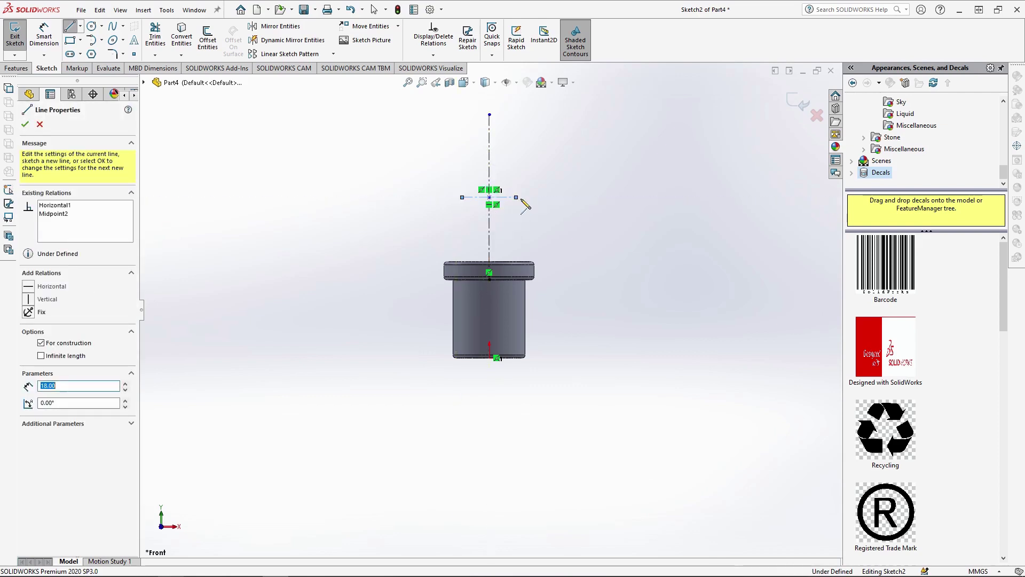
{"action": "key", "text": "Escape"}
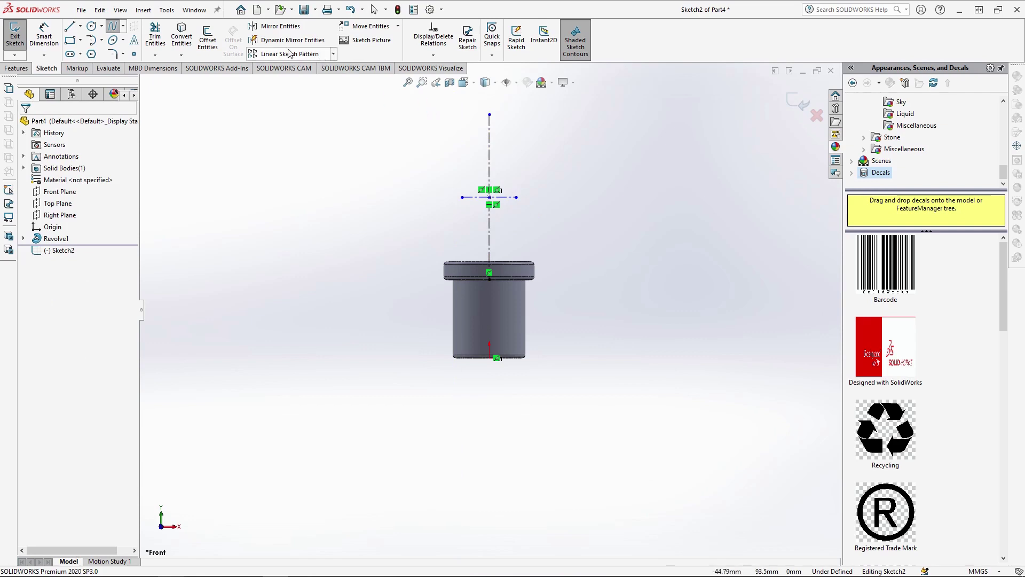
Draw a leaf outline with a spline through the centerline's ends and the horizontal line's end, dynamically mirrored about the vertical centerline.
{"action": "left_click", "coordinate": [293, 40]}
{"action": "left_click", "coordinate": [490, 136]}
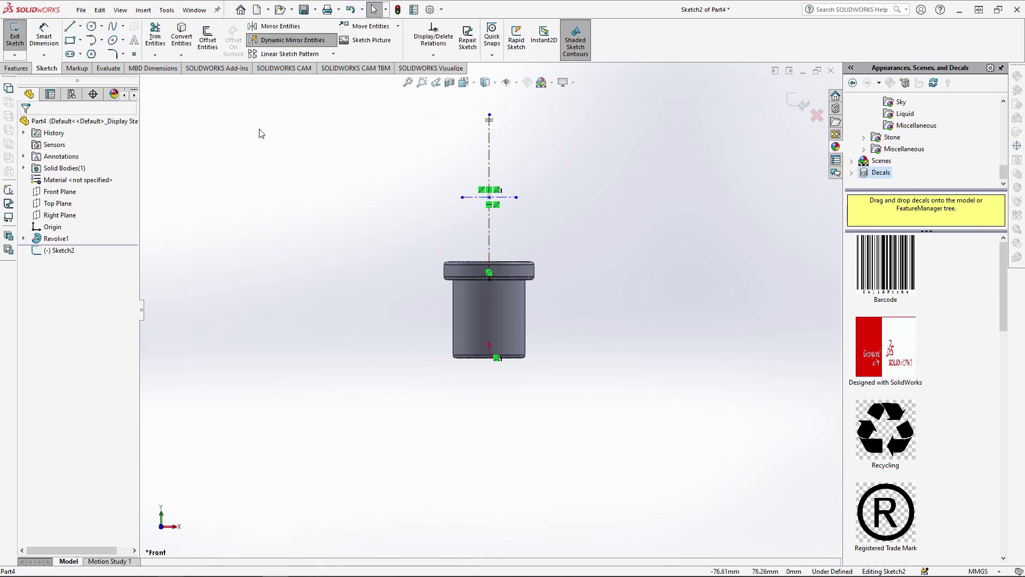
{"action": "left_click", "coordinate": [112, 27]}
{"action": "left_click", "coordinate": [489, 116]}
{"action": "left_click", "coordinate": [517, 197]}
{"action": "double_click", "coordinate": [489, 279]}
Extrude the leaf profile 1 mm as a separate body.
{"action": "left_click", "coordinate": [17, 68]}
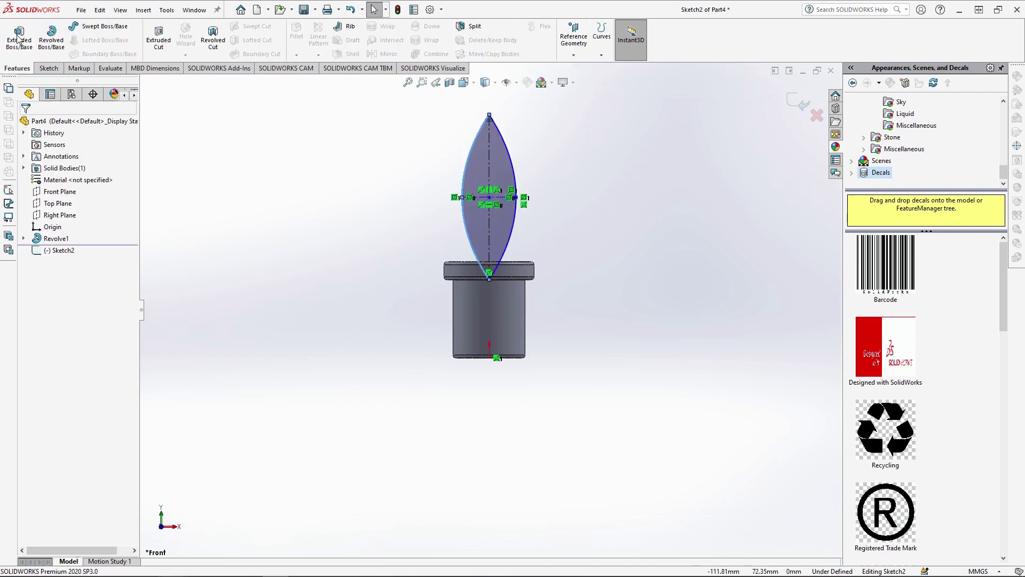
{"action": "left_click", "coordinate": [19, 37]}
{"action": "left_click", "coordinate": [80, 187]}
{"action": "left_click", "coordinate": [71, 235]}
{"action": "double_click", "coordinate": [71, 228]}
{"action": "type", "text": "1"}
{"action": "key", "text": "Return"}
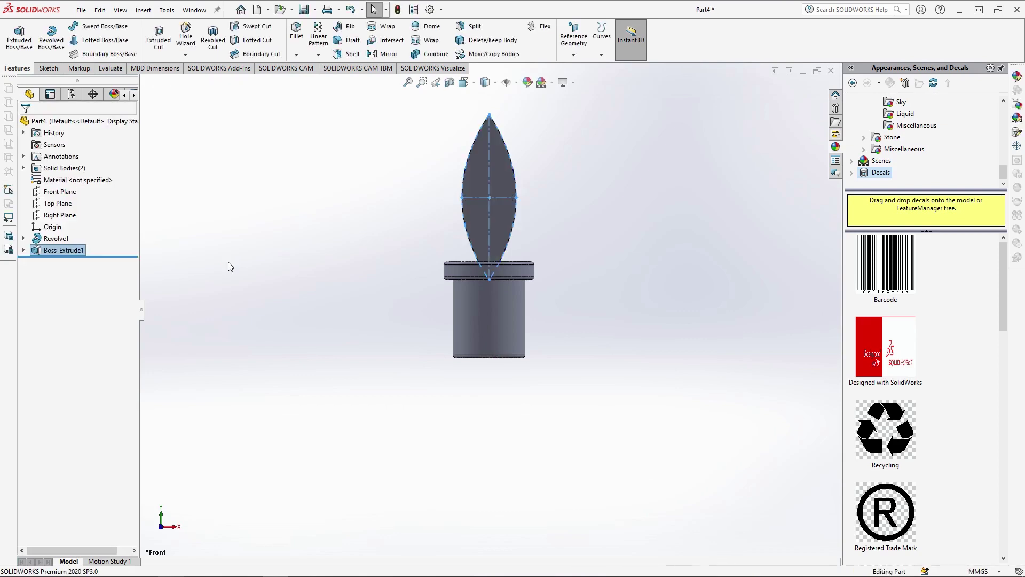
Copy the leaf body once with a translation of 2 mm in Z.
{"action": "middle_click_drag", "start_coordinate": [390, 229], "coordinate": [367, 294]}
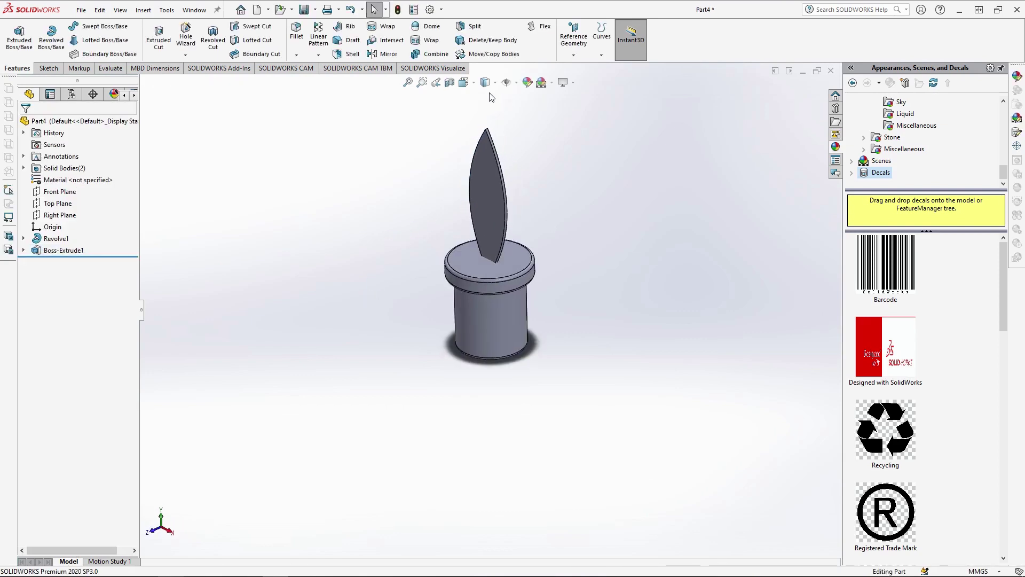
{"action": "left_click", "coordinate": [486, 57]}
{"action": "left_click", "coordinate": [495, 201]}
{"action": "scroll", "coordinate": [514, 219], "scroll_direction": "down", "scroll_amount": 3}
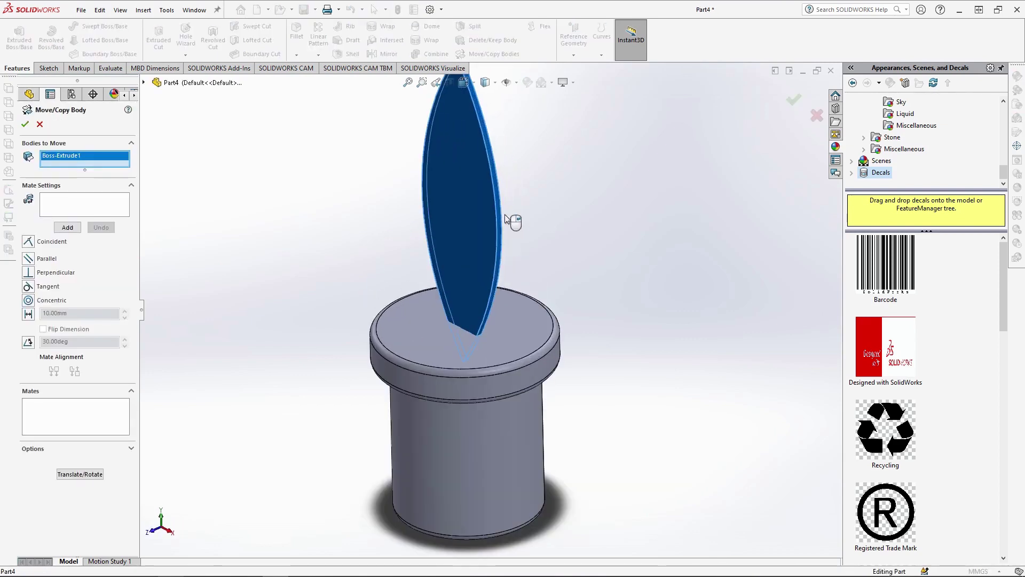
{"action": "left_click", "coordinate": [63, 475]}
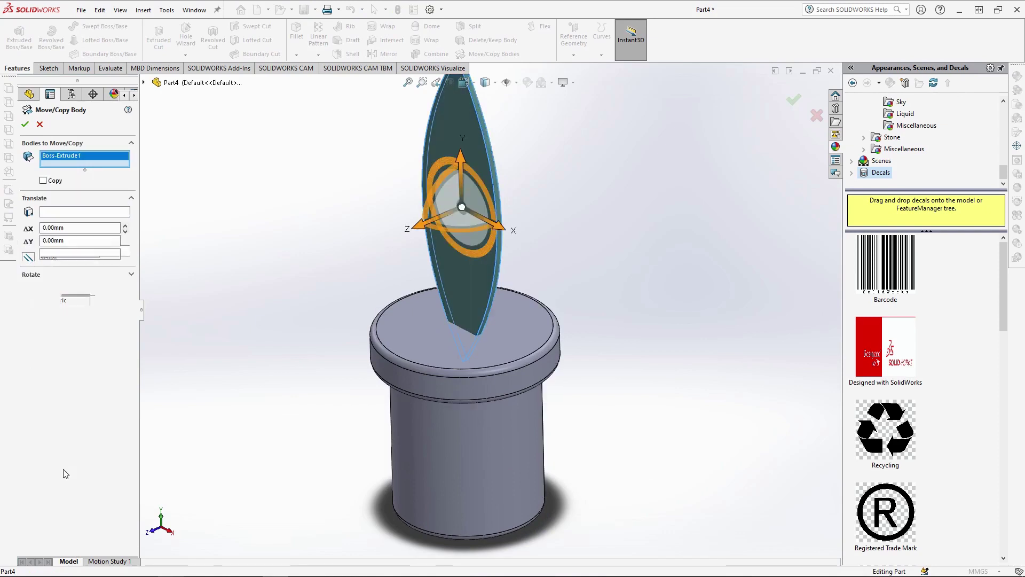
{"action": "left_click", "coordinate": [44, 181]}
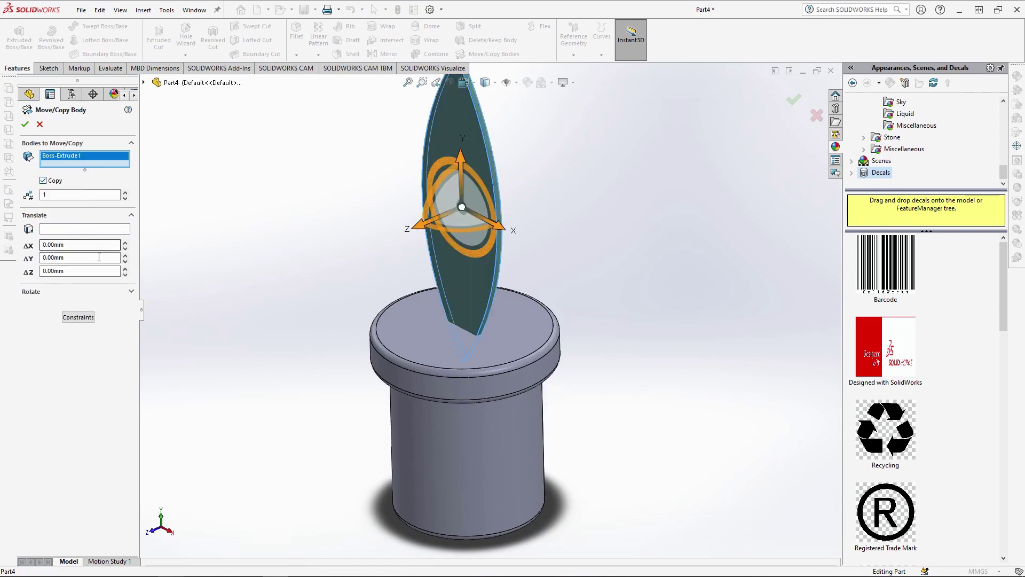
{"action": "type", "text": "2"}
{"action": "key", "text": "Return"}
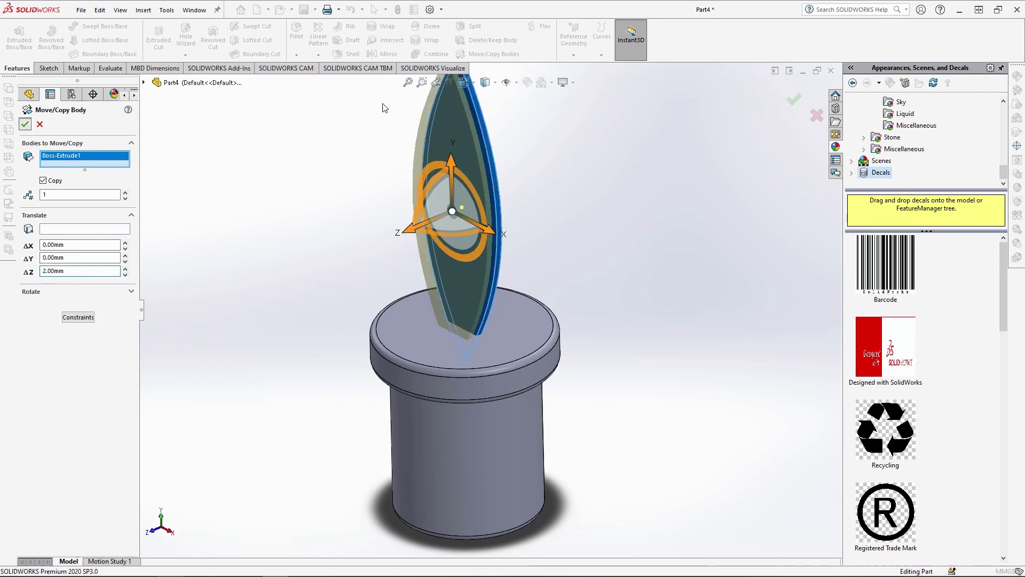
{"action": "key", "text": "Return"}
Make another copy of the original leaf body, translated -2 mm in Z.
{"action": "left_click", "coordinate": [493, 54]}
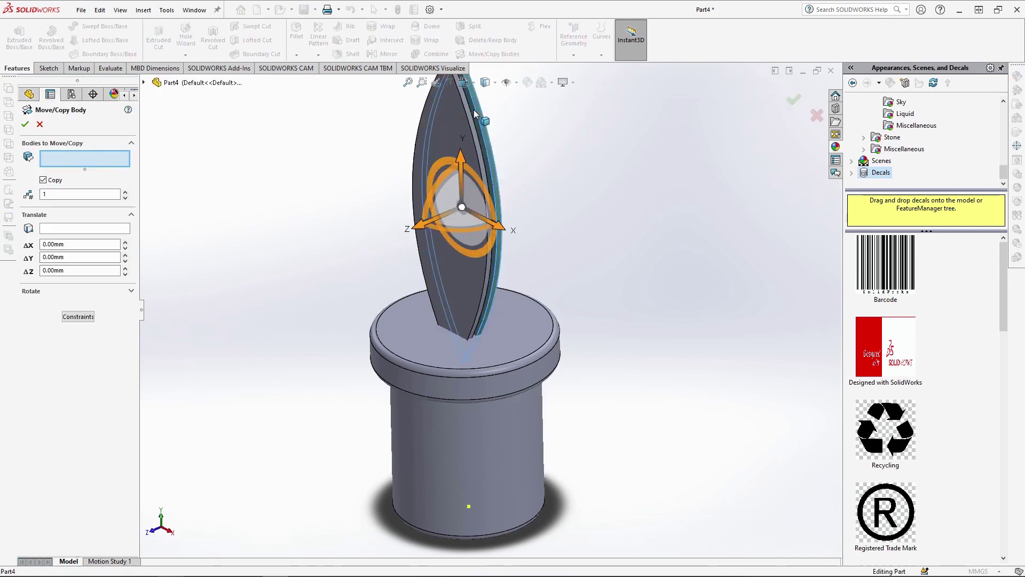
{"action": "left_click", "coordinate": [474, 112]}
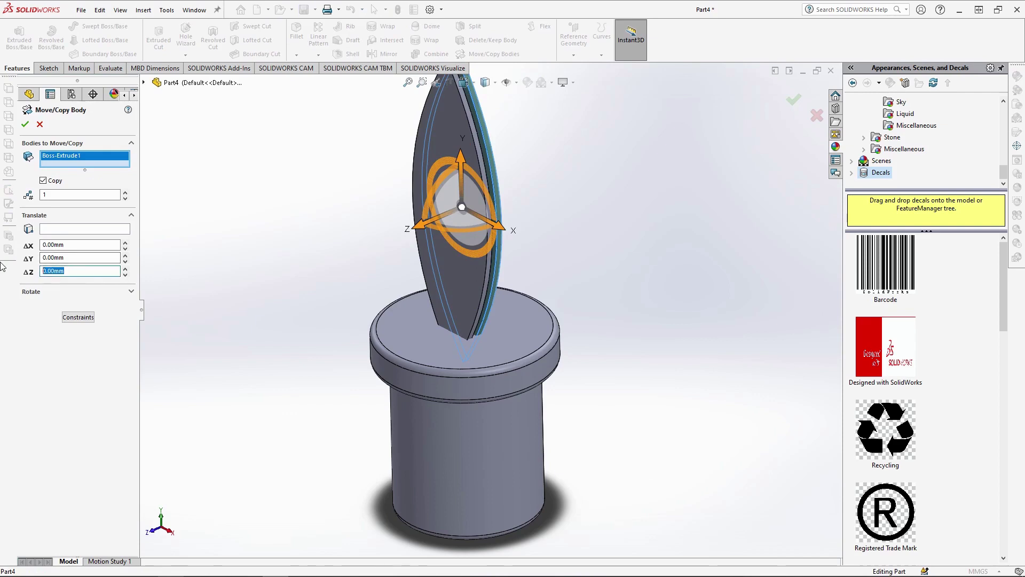
{"action": "key", "text": "Return"}
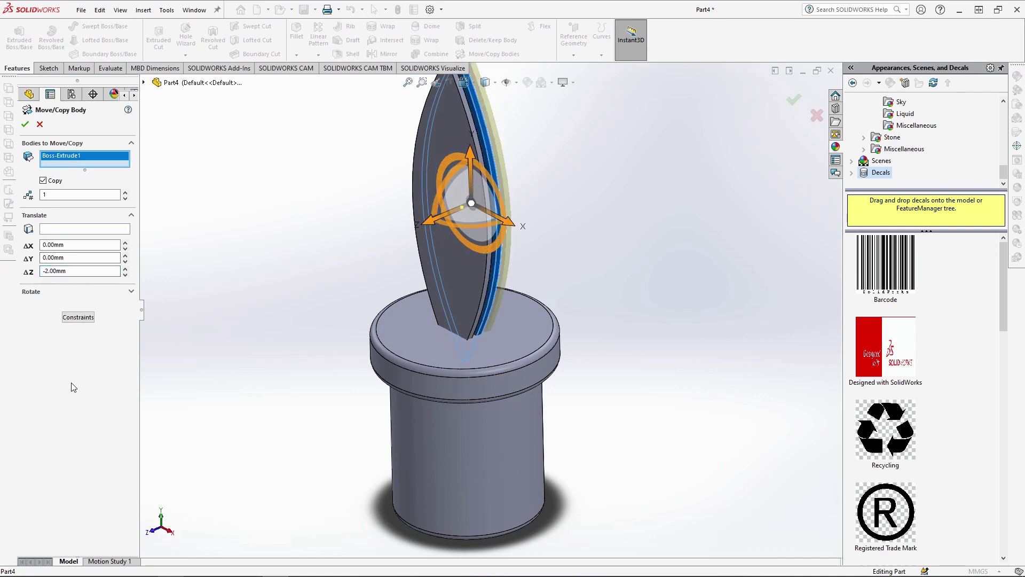
{"action": "left_click", "coordinate": [25, 124]}
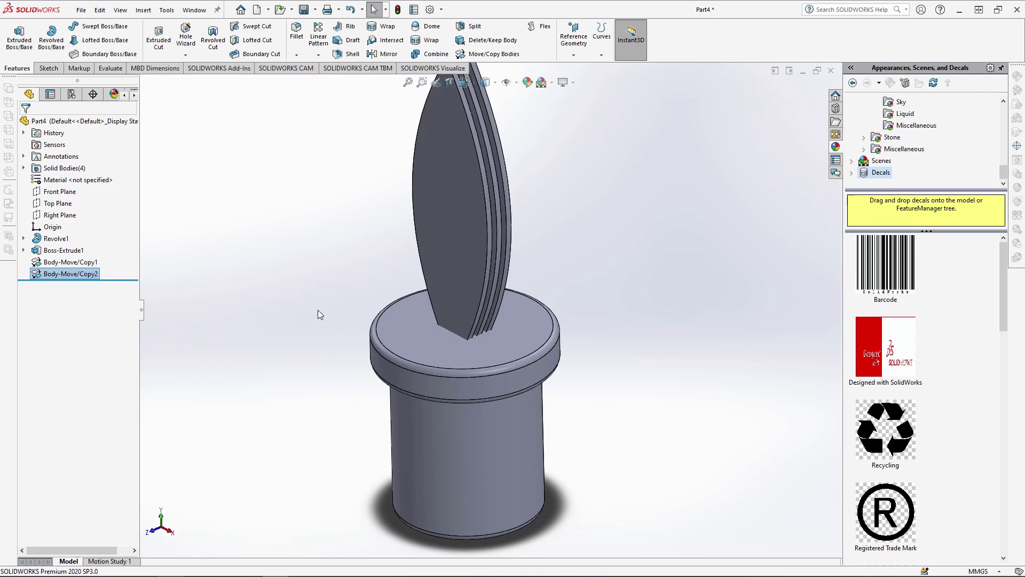
{"action": "mouse_move", "coordinate": [559, 412]}
{"action": "middle_mouse_down"}
{"action": "mouse_move", "coordinate": [517, 365]}
{"action": "mouse_move", "coordinate": [575, 405]}
{"action": "middle_mouse_up"}
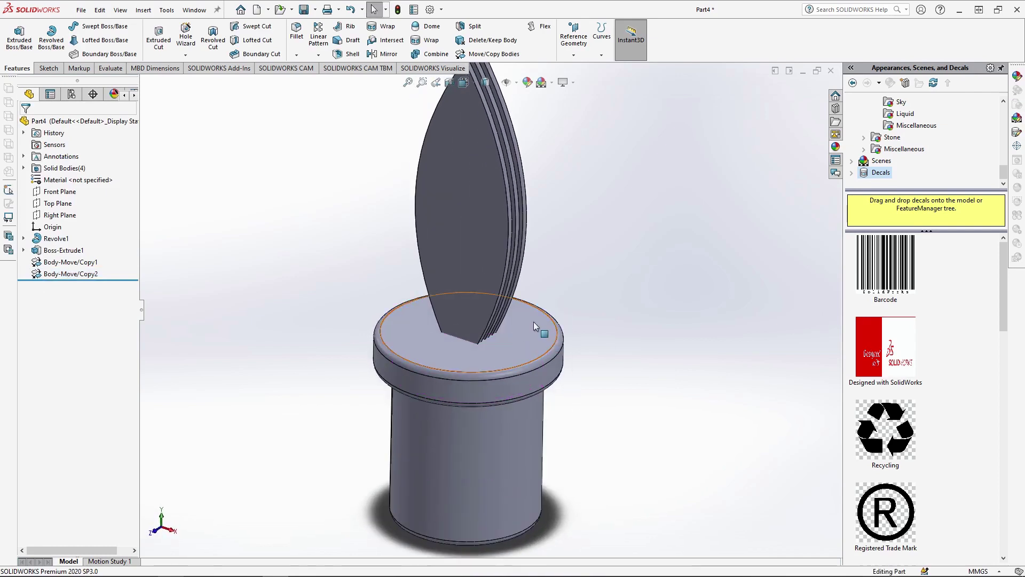
{"action": "scroll", "coordinate": [533, 320], "scroll_direction": "up", "scroll_amount": 3}
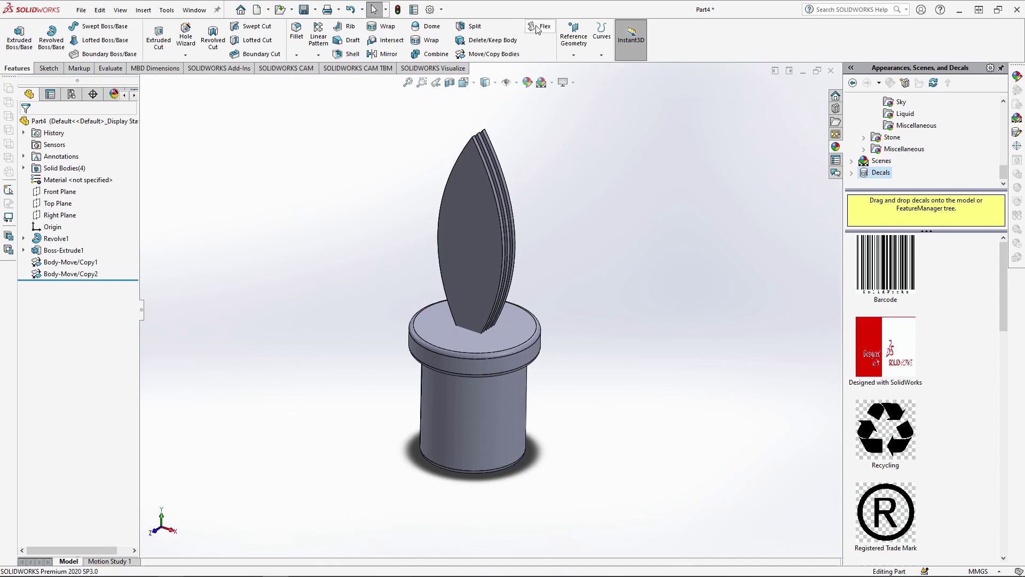
Set up a bending Flex on the front leaf copy with its triad center at 29 mm in Y.
{"action": "left_click", "coordinate": [472, 252]}
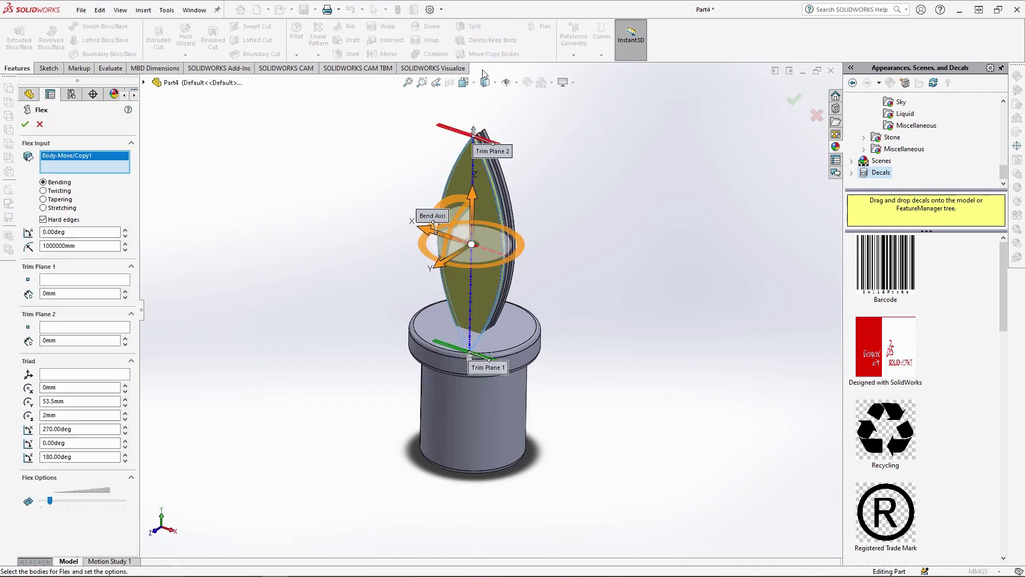
{"action": "left_click", "coordinate": [476, 139]}
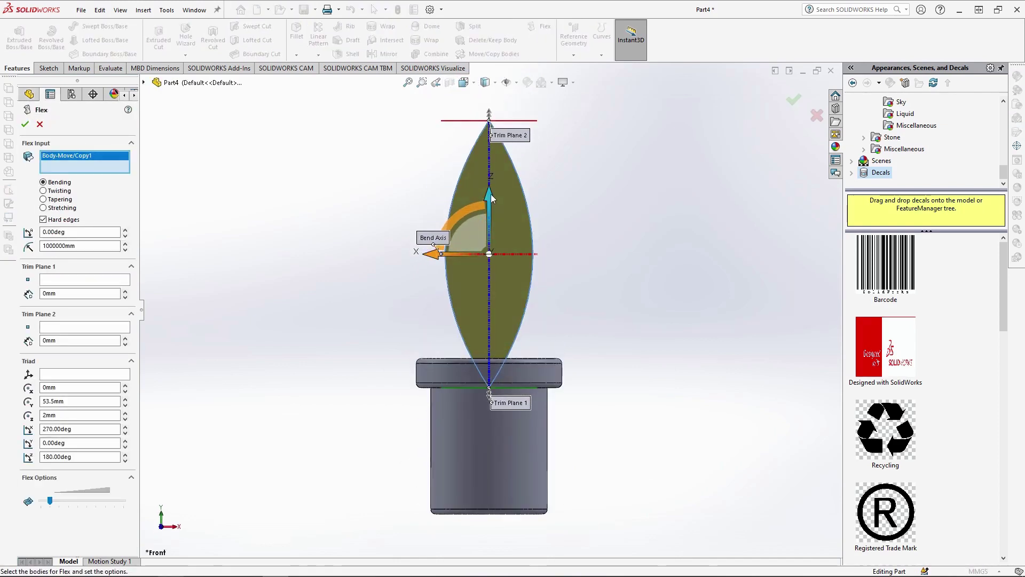
{"action": "left_click_drag", "start_coordinate": [492, 193], "coordinate": [502, 360]}
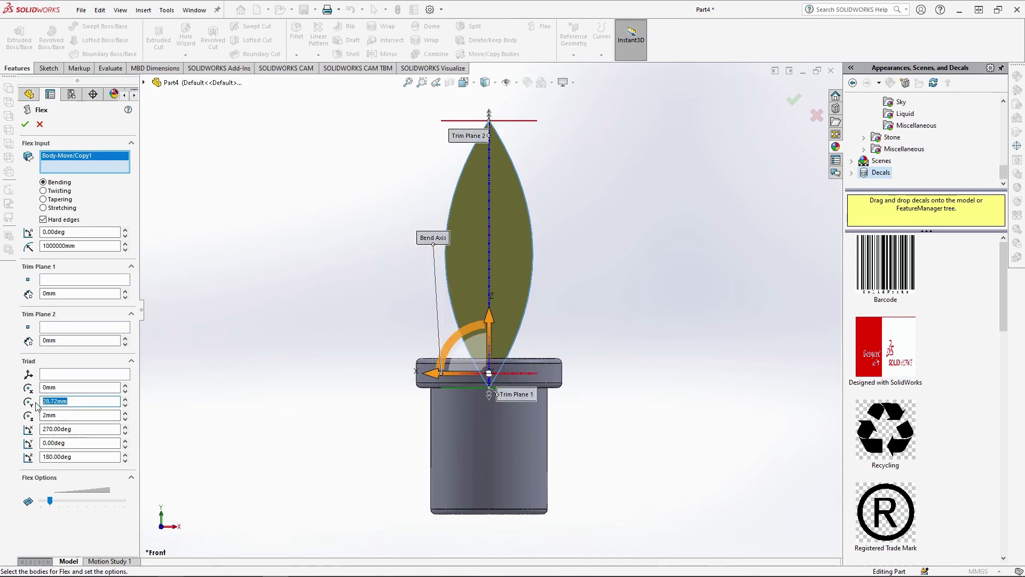
{"action": "type", "text": "29"}
{"action": "key", "text": "Return"}
{"action": "scroll", "coordinate": [459, 408], "scroll_direction": "down", "scroll_amount": 3}
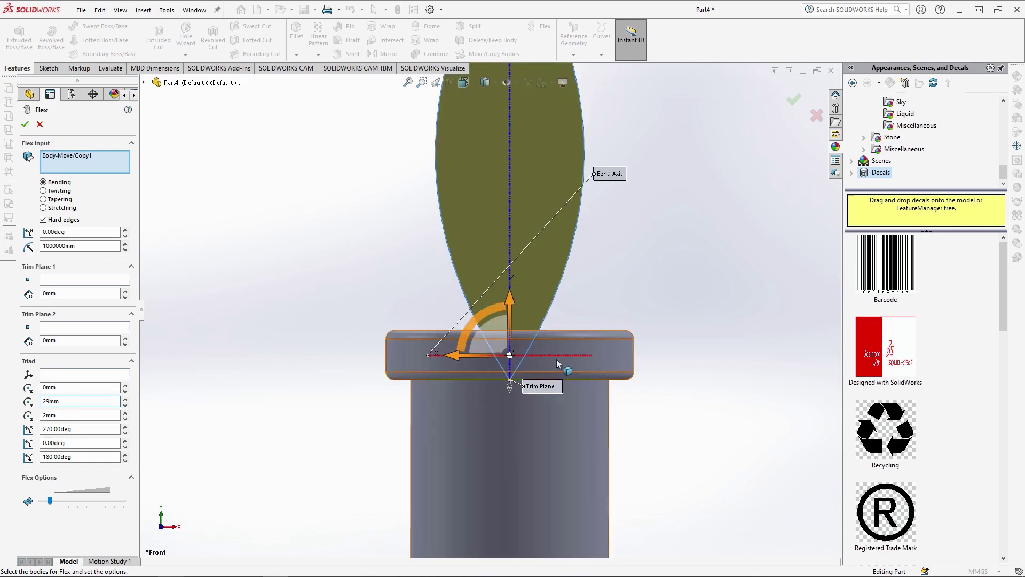
{"action": "scroll", "coordinate": [561, 358], "scroll_direction": "up", "scroll_amount": 2}
{"action": "middle_click_drag", "start_coordinate": [556, 359], "coordinate": [502, 385]}
{"action": "scroll", "coordinate": [587, 194], "scroll_direction": "up", "scroll_amount": 2}
{"action": "scroll", "coordinate": [588, 193], "scroll_direction": "down", "scroll_amount": 2}
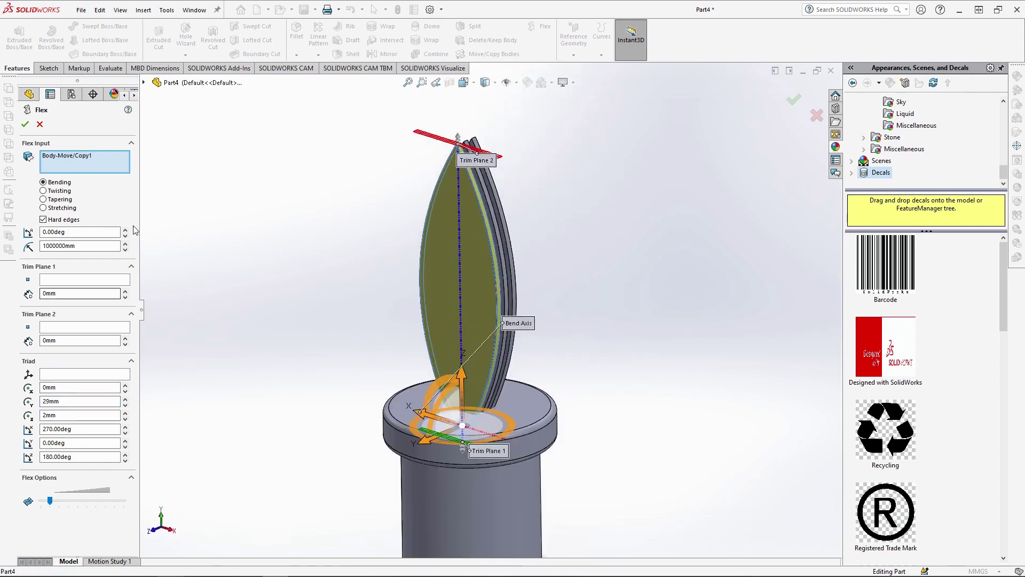
Bend the front leaf copy outward by 55 degrees and finish the flex.
{"action": "left_click", "coordinate": [125, 230]}
{"action": "left_click", "coordinate": [124, 235]}
{"action": "left_click_drag", "start_coordinate": [72, 232], "coordinate": [48, 232]}
{"action": "type", "text": "55"}
{"action": "key", "text": "Return"}
{"action": "left_click", "coordinate": [25, 124]}
Flex the rear leaf copy with a bend away from the middle leaf, placing the triad center at 29 mm in Y.
{"action": "left_click", "coordinate": [539, 27]}
{"action": "left_click", "coordinate": [510, 278]}
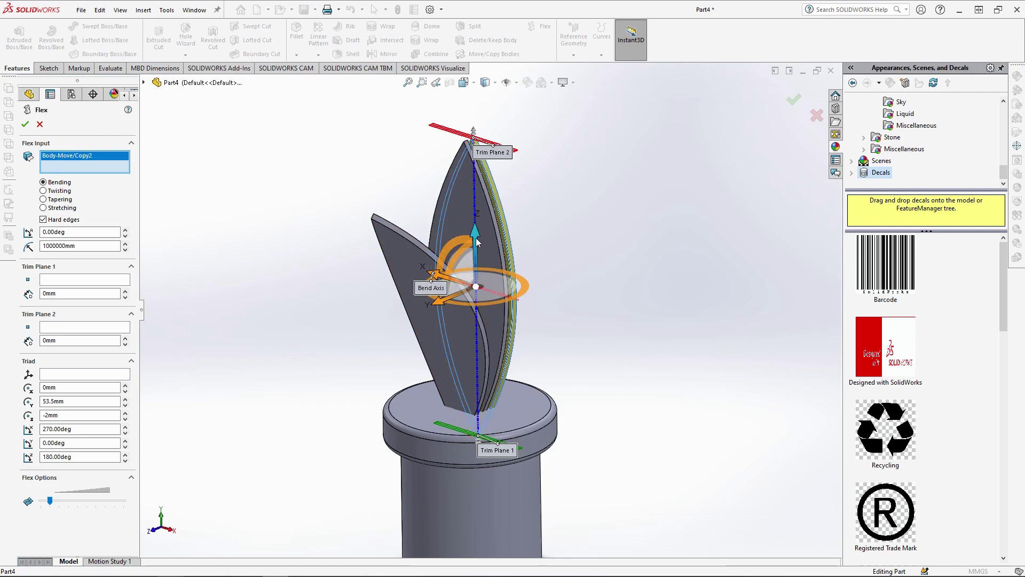
{"action": "type", "text": "29"}
{"action": "key", "text": "Return"}
{"action": "left_click", "coordinate": [125, 229]}
{"action": "left_click_drag", "start_coordinate": [69, 231], "coordinate": [47, 231]}
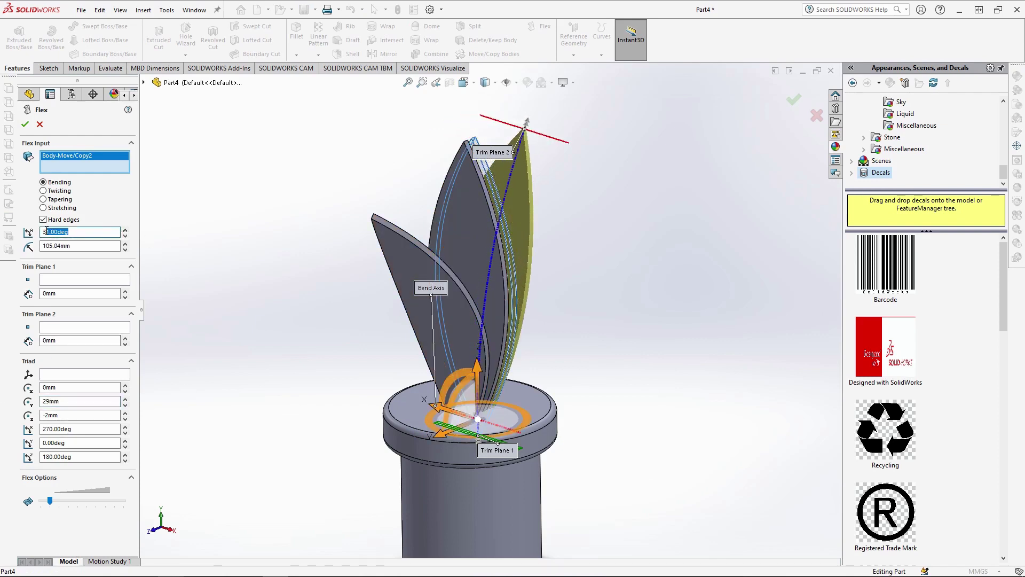
{"action": "left_click", "coordinate": [25, 124]}
Apply a terracotta color to the pot body.
{"action": "mouse_move", "coordinate": [621, 399]}
{"action": "middle_mouse_down"}
{"action": "mouse_move", "coordinate": [578, 391]}
{"action": "mouse_move", "coordinate": [582, 438]}
{"action": "mouse_move", "coordinate": [621, 399]}
{"action": "middle_mouse_up"}
{"action": "scroll", "coordinate": [760, 322], "scroll_direction": "up", "scroll_amount": 4}
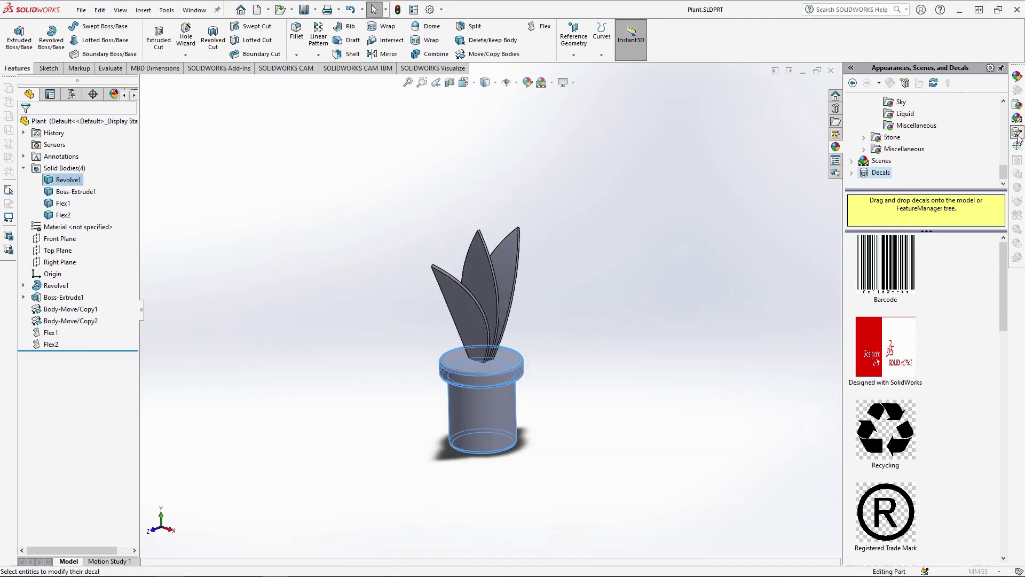
{"action": "left_click", "coordinate": [79, 278]}
{"action": "left_click", "coordinate": [47, 143]}
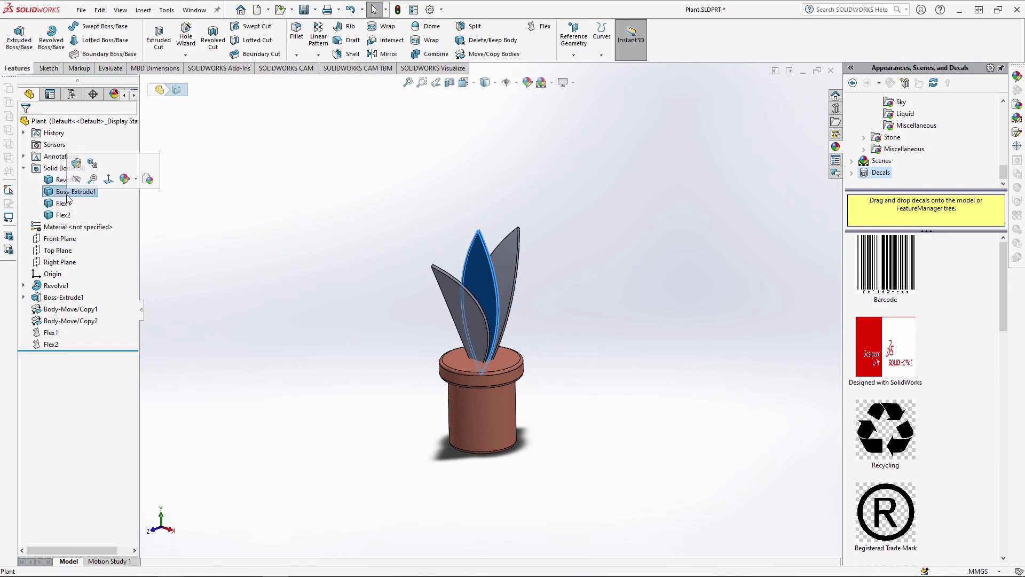